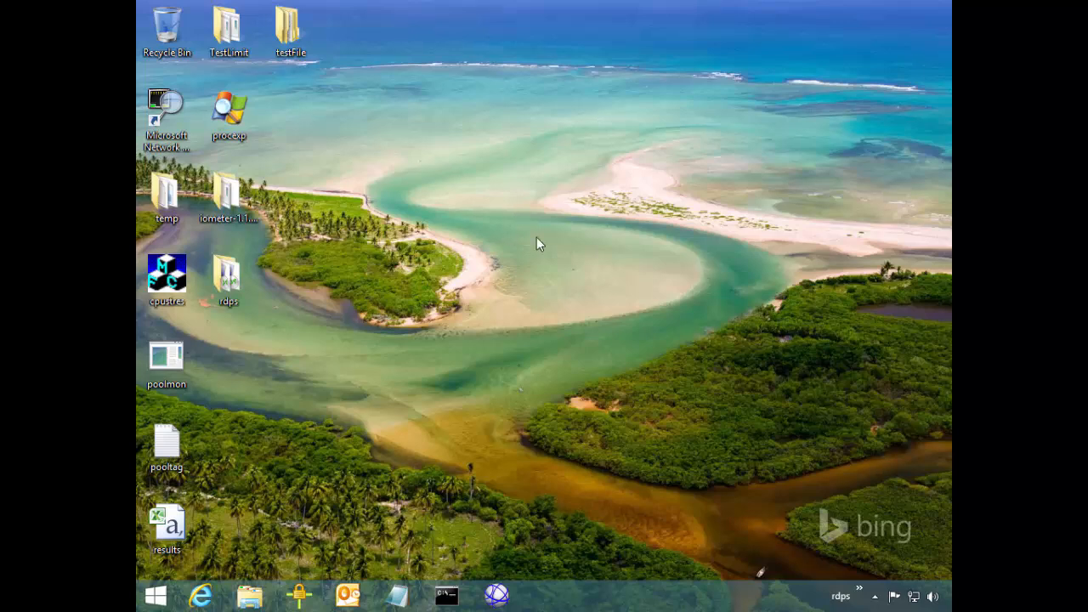
Launch Task Manager from the taskbar, expand it to full details, and maximize the window
right_click(580, 609)
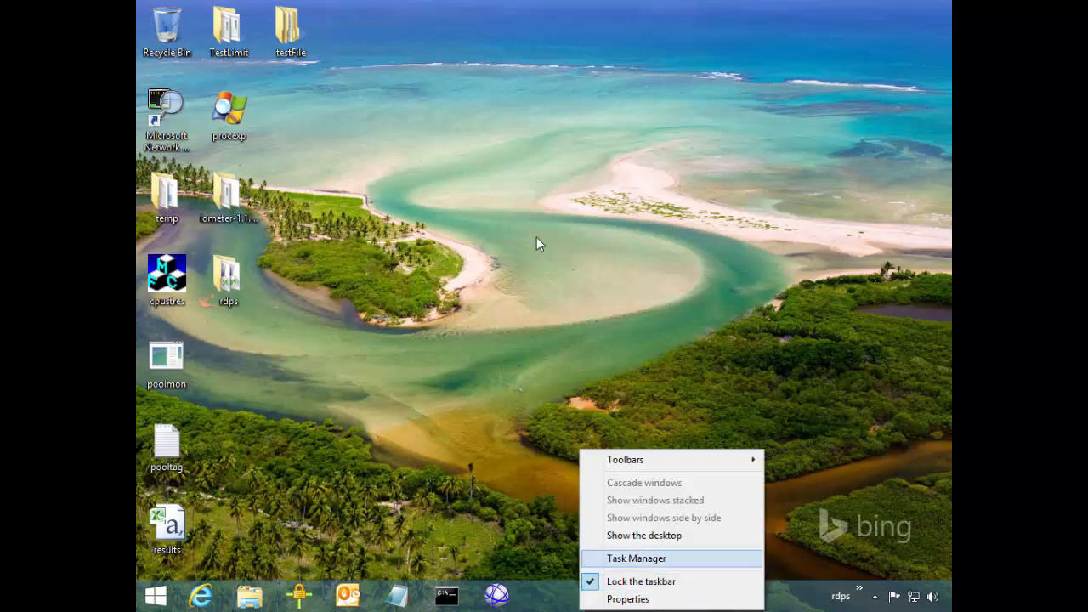
left_click(636, 558)
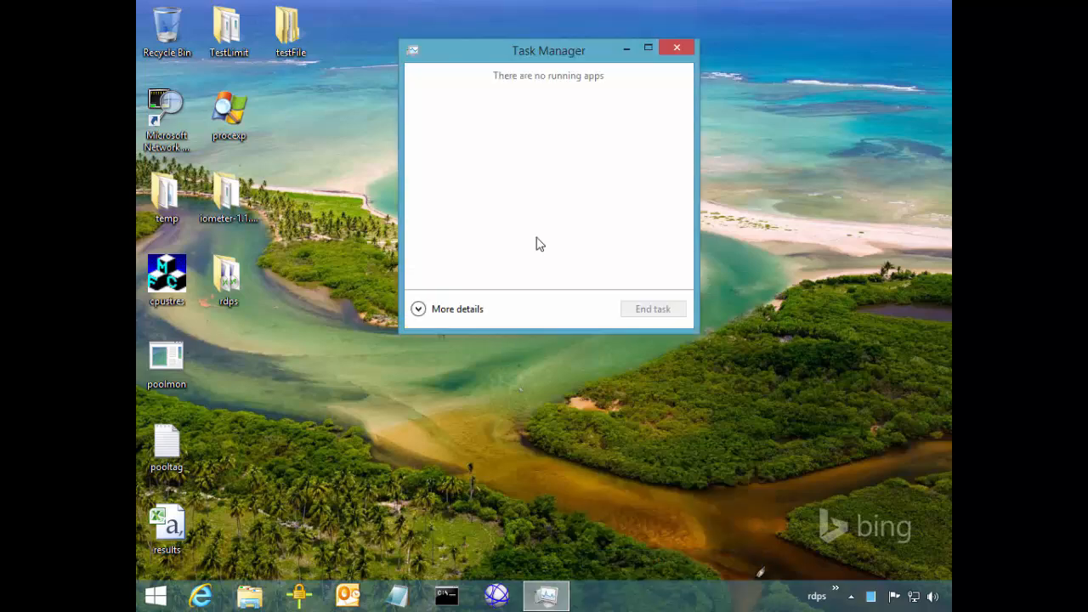
left_click(425, 309)
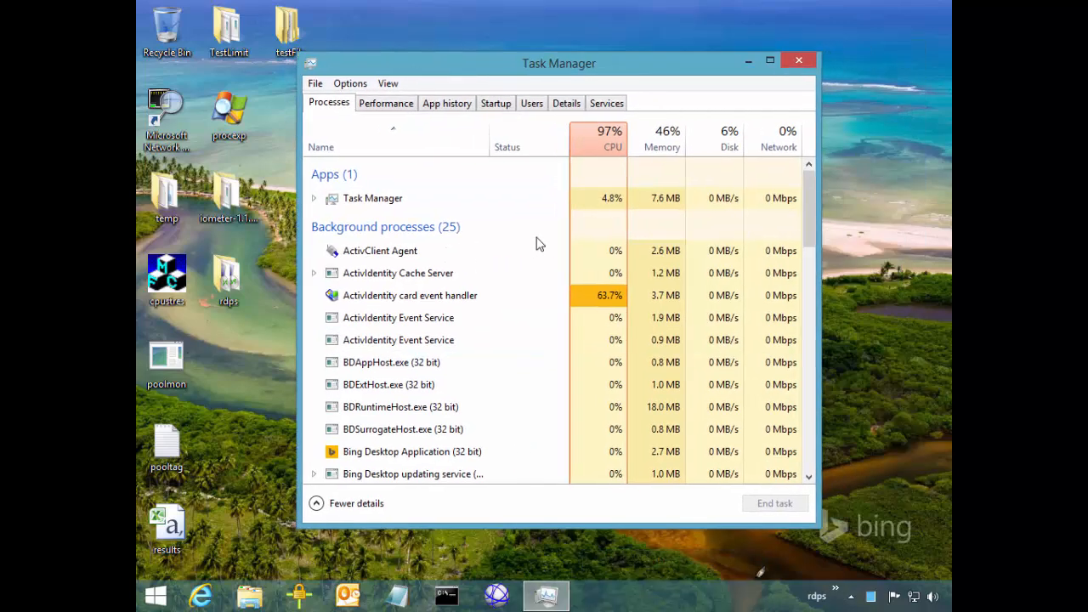
left_click_drag(510, 63, 476, 72)
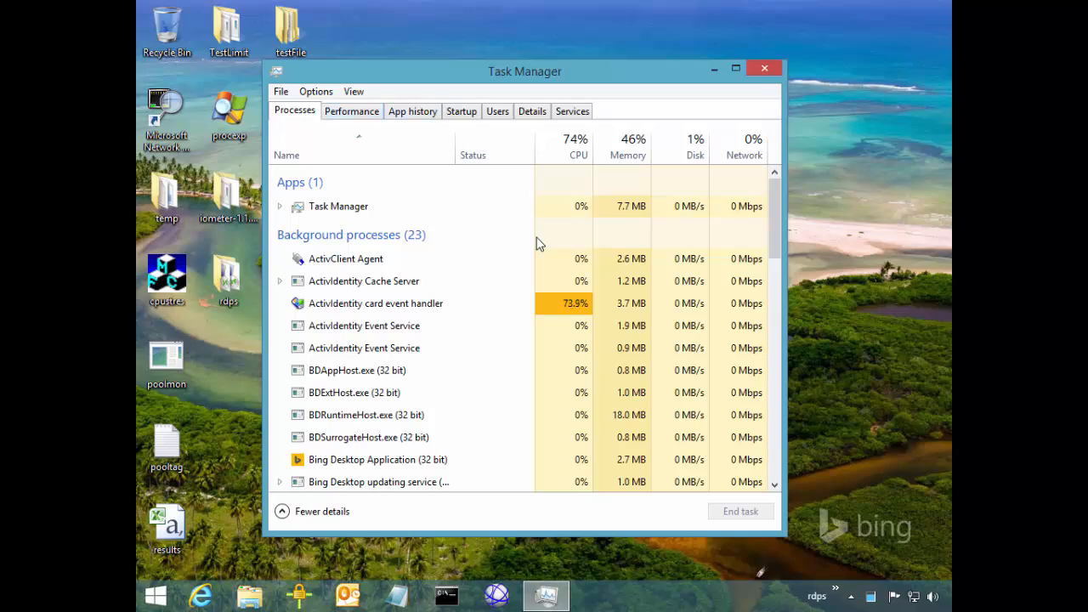
key("super+Up")
key("ctrl+Tab")
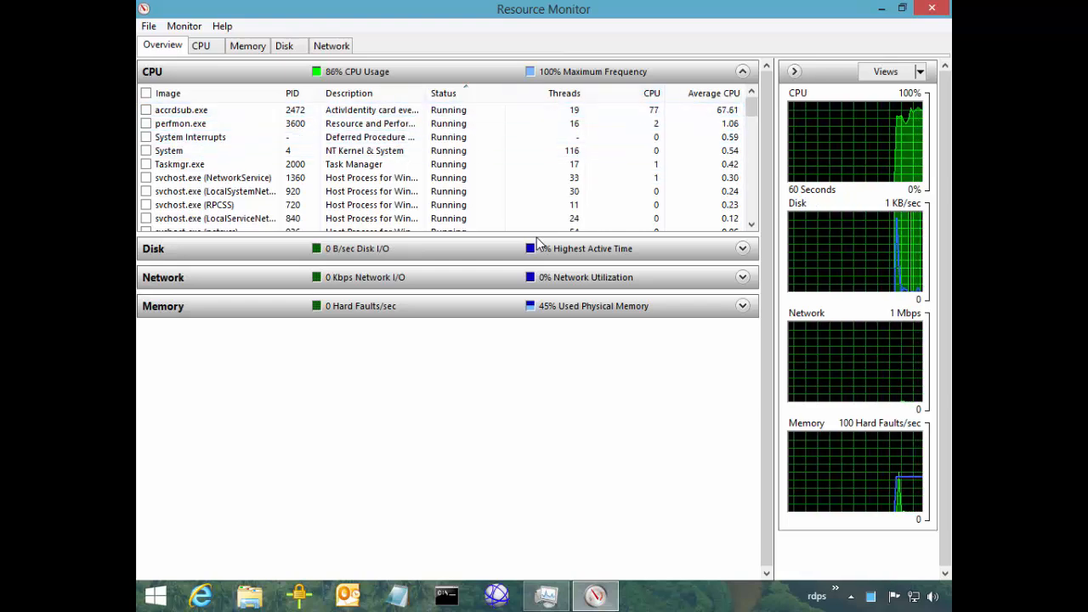
Collapse Resource Monitor's CPU process table and bring Task Manager back to the front
left_click(742, 71)
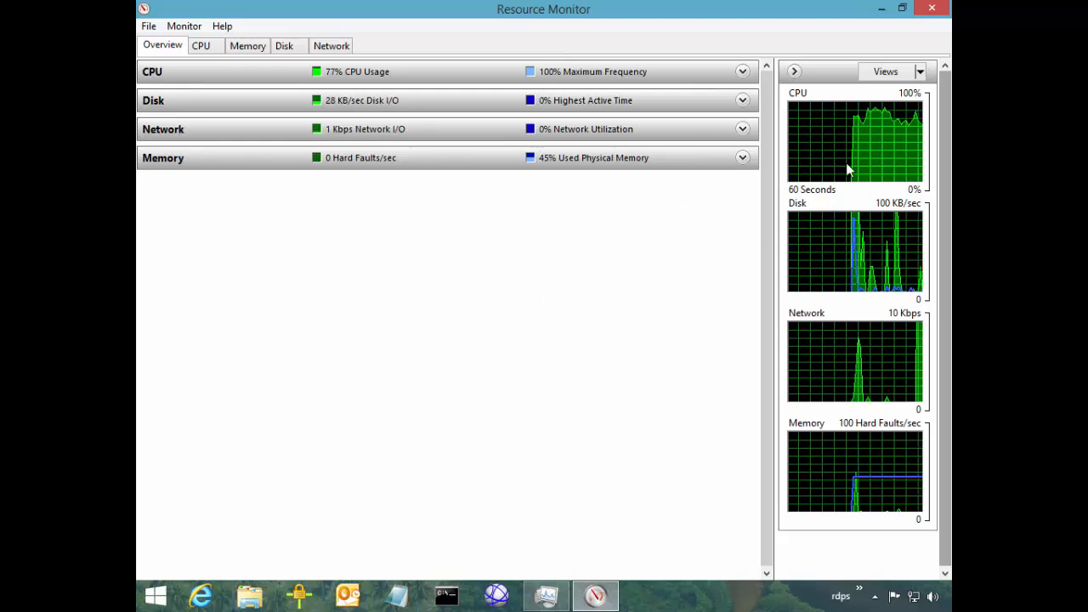
left_click(545, 596)
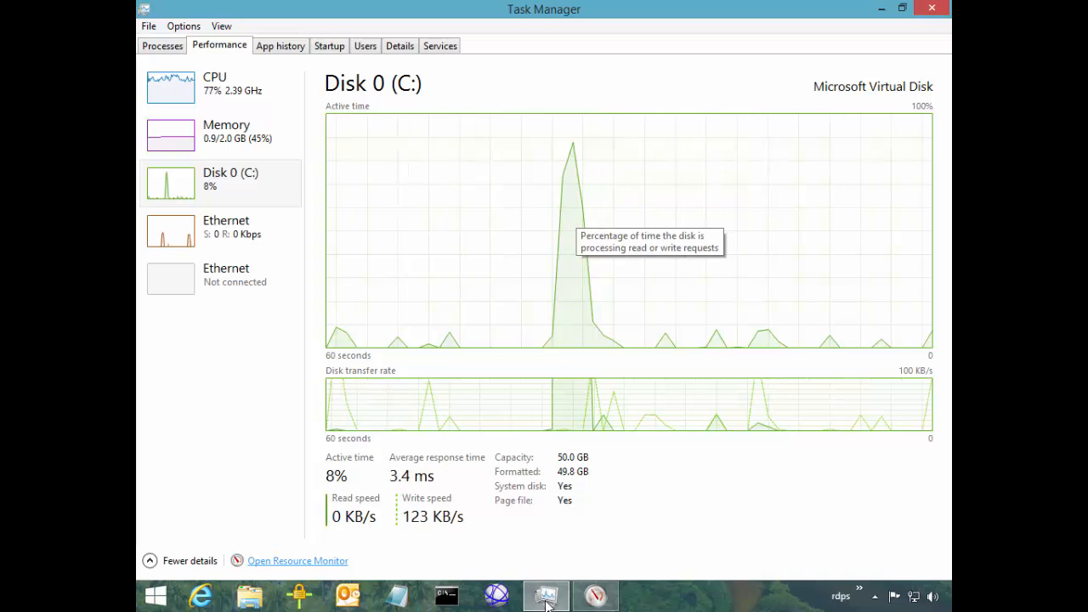
Change the CPU graph to Overall utilization, then show the Details process list
left_click(223, 88)
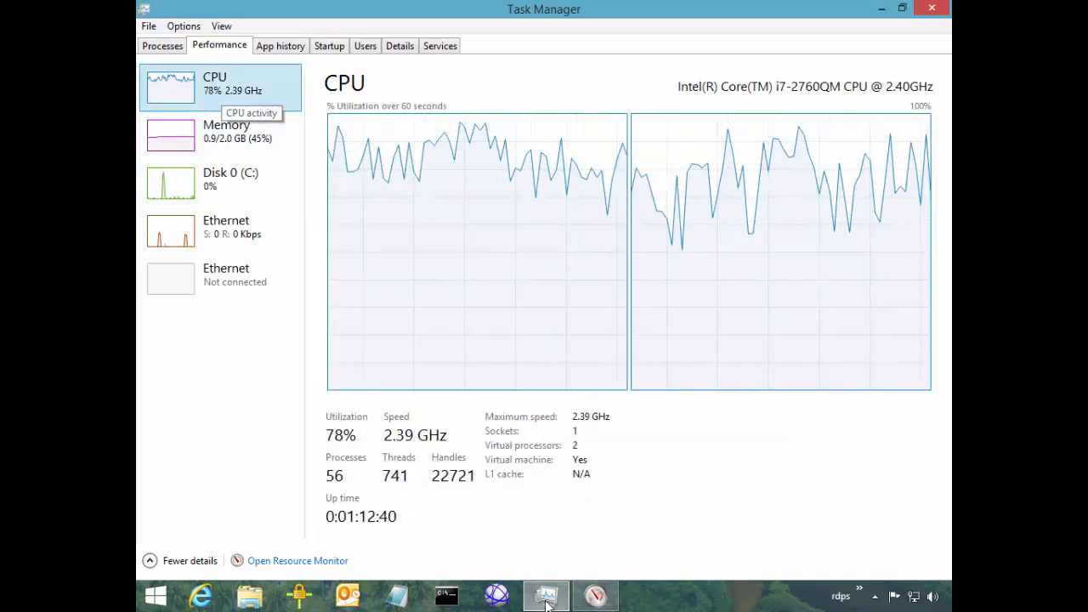
right_click(223, 88)
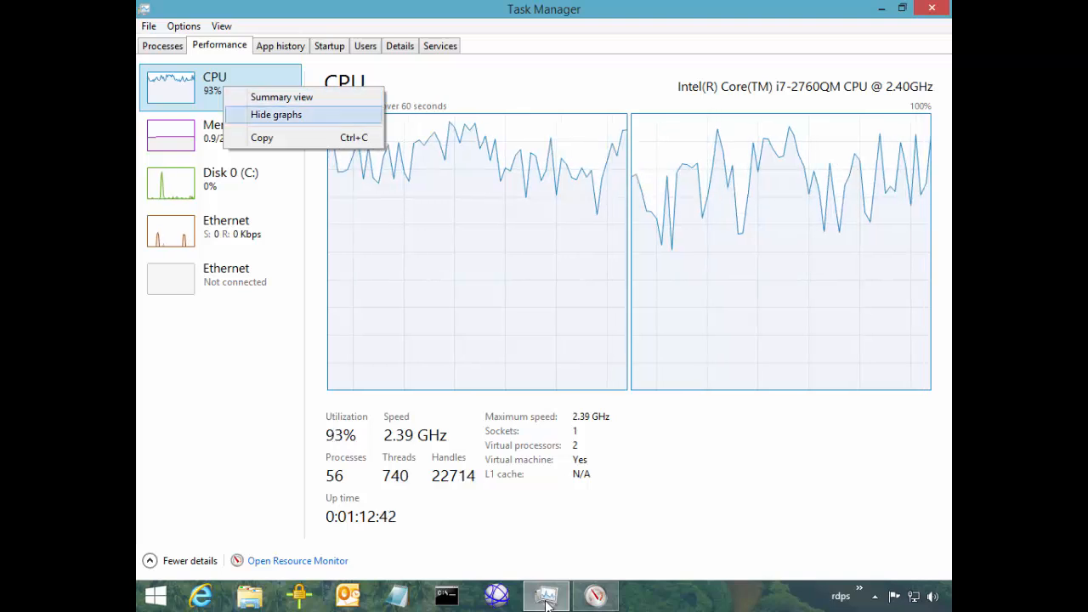
right_click(511, 158)
mouse_move(574, 165)
left_click(433, 165)
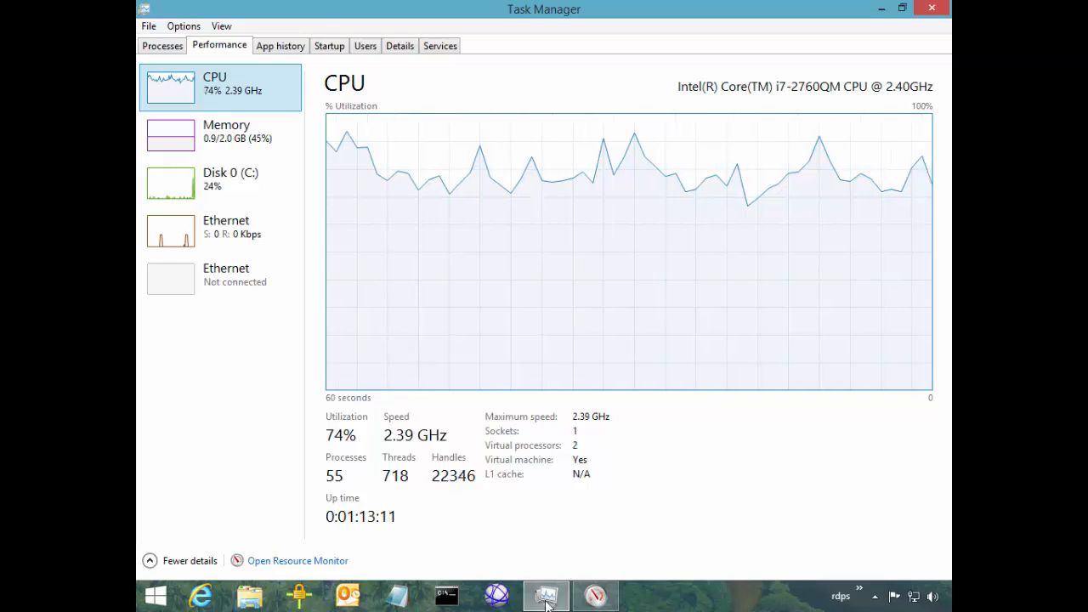
left_click(399, 46)
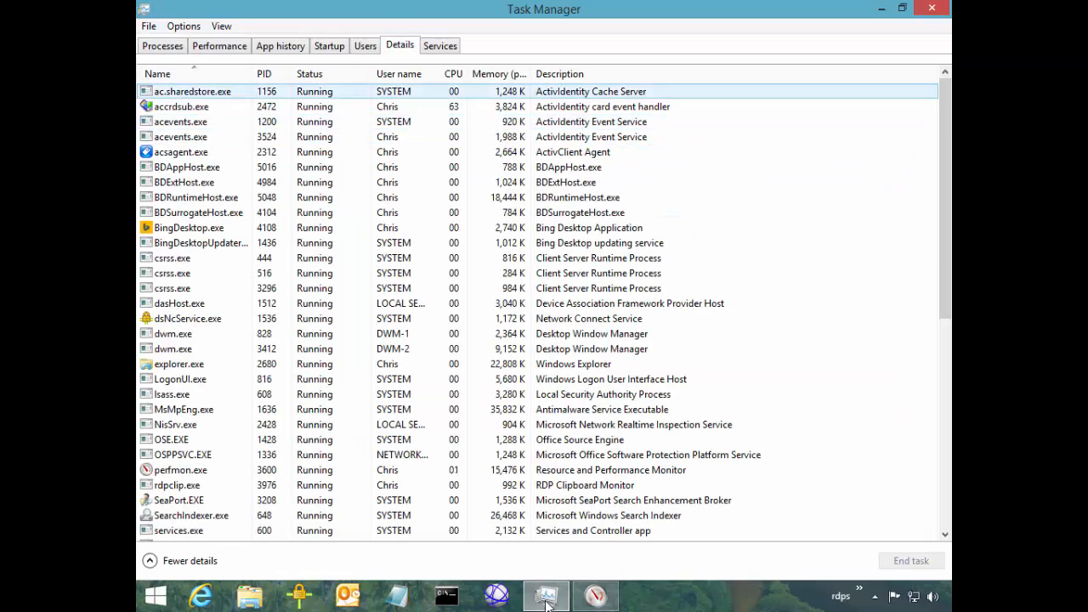
Sort Details by the CPU column, highest first, then go back to the Performance graphs
left_click(453, 74)
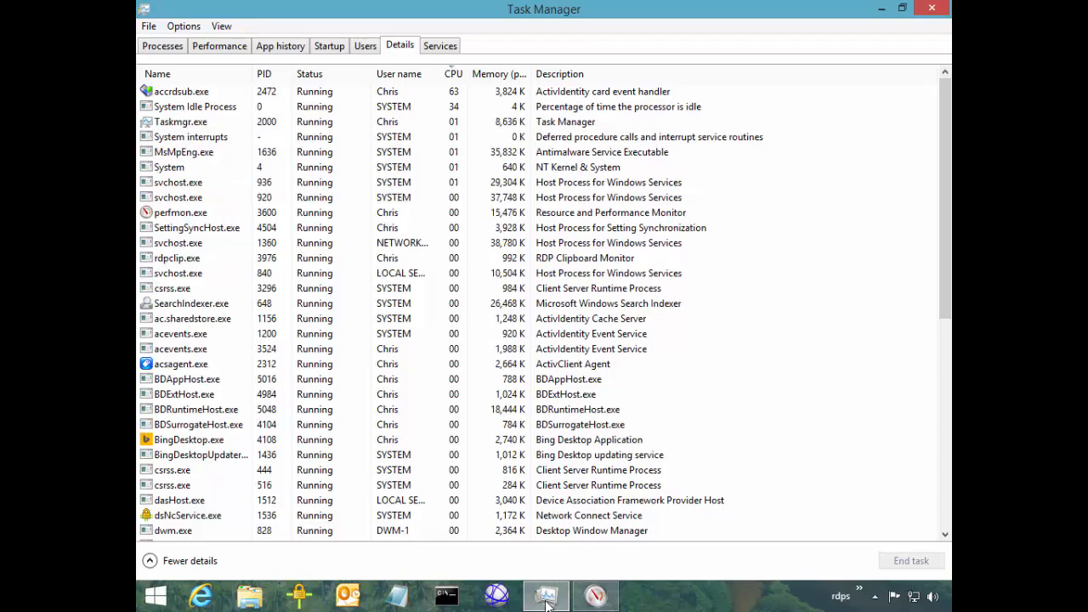
left_click(220, 45)
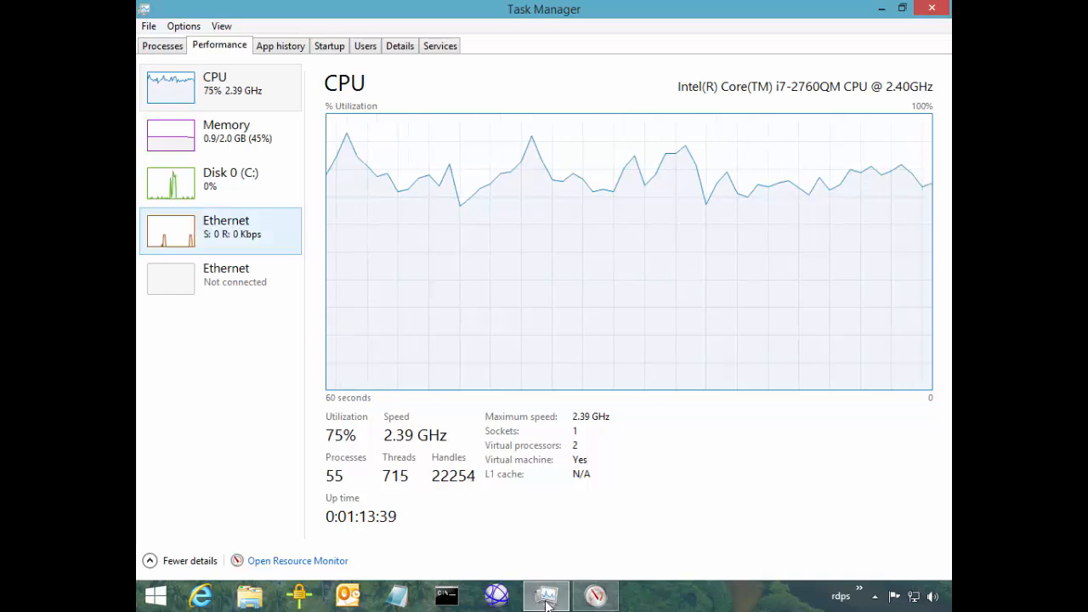
Review the Ethernet, Disk 0 and Memory graphs before returning to CPU
left_click(220, 230)
left_click(220, 183)
left_click(220, 135)
left_click(221, 87)
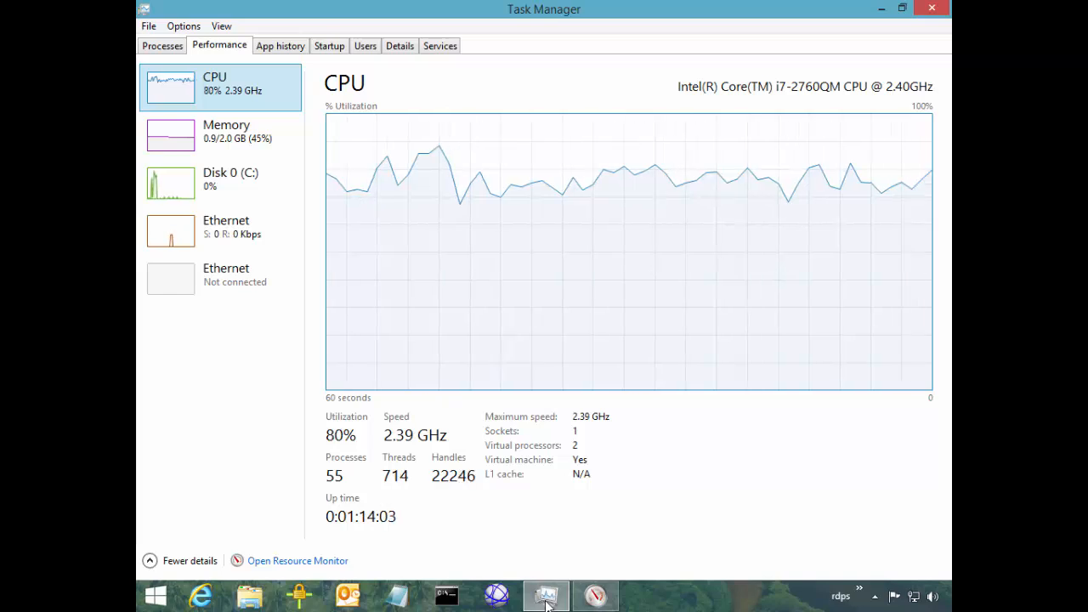
Start Performance Monitor (perfmon) through the Win+X Run prompt
key("super")
key("Up")
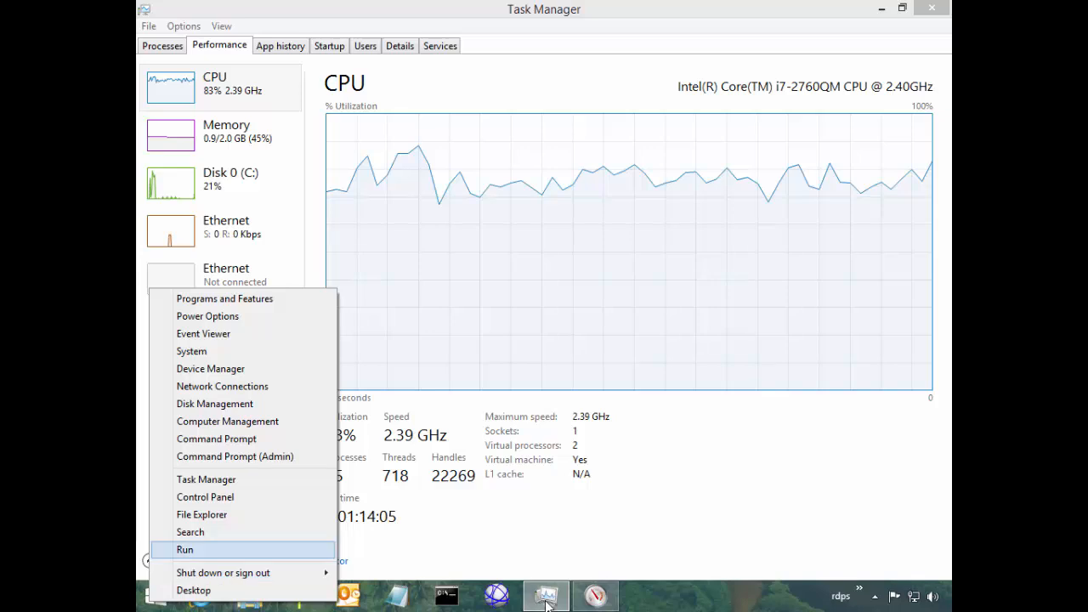
key("Return")
key("Escape")
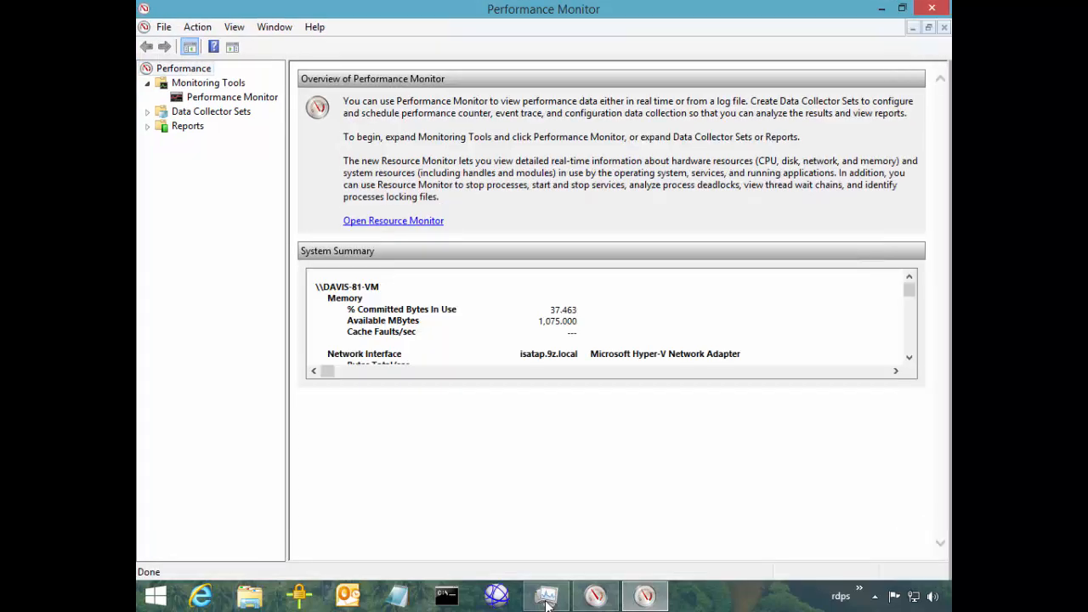
Show the live Performance Monitor graph plotting % Processor Time for _Total
key("Down")
key("Down")
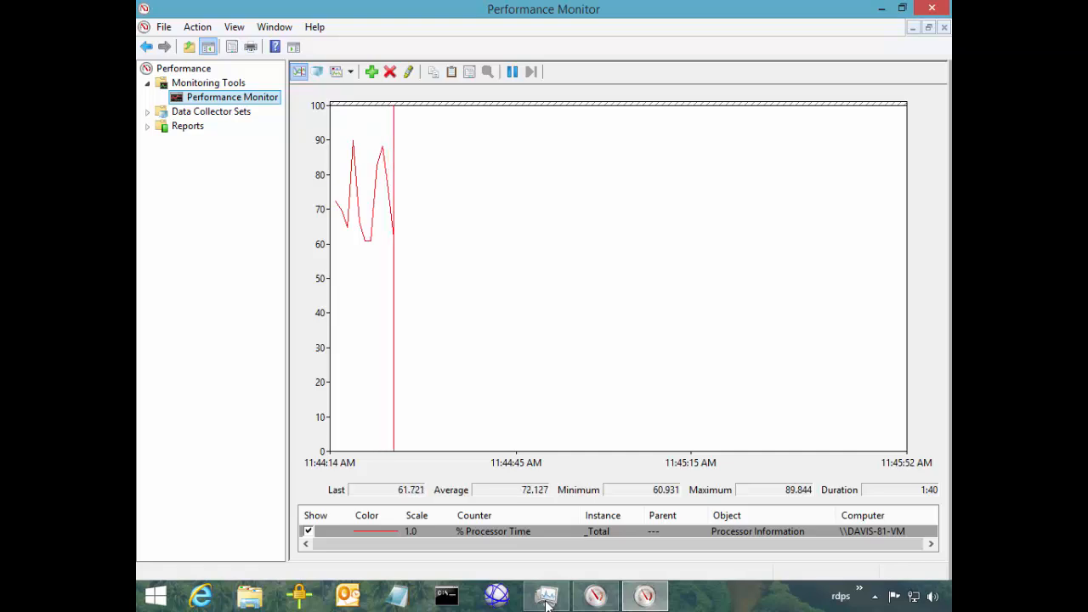
Bring up the Add Counters dialog and expand the PhysicalDisk counter group
key("ctrl+n")
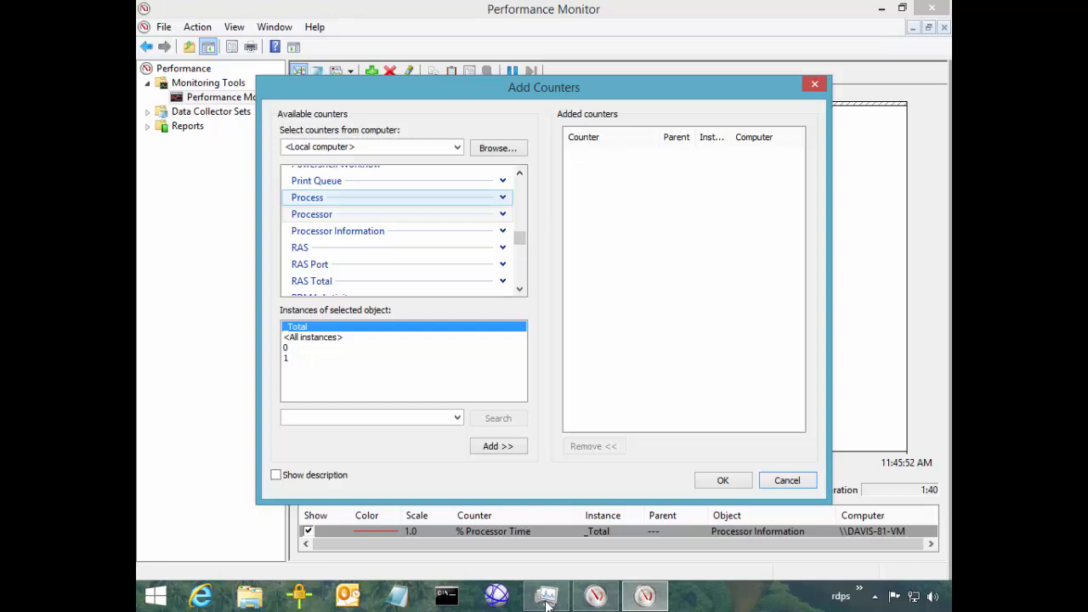
left_click(519, 228)
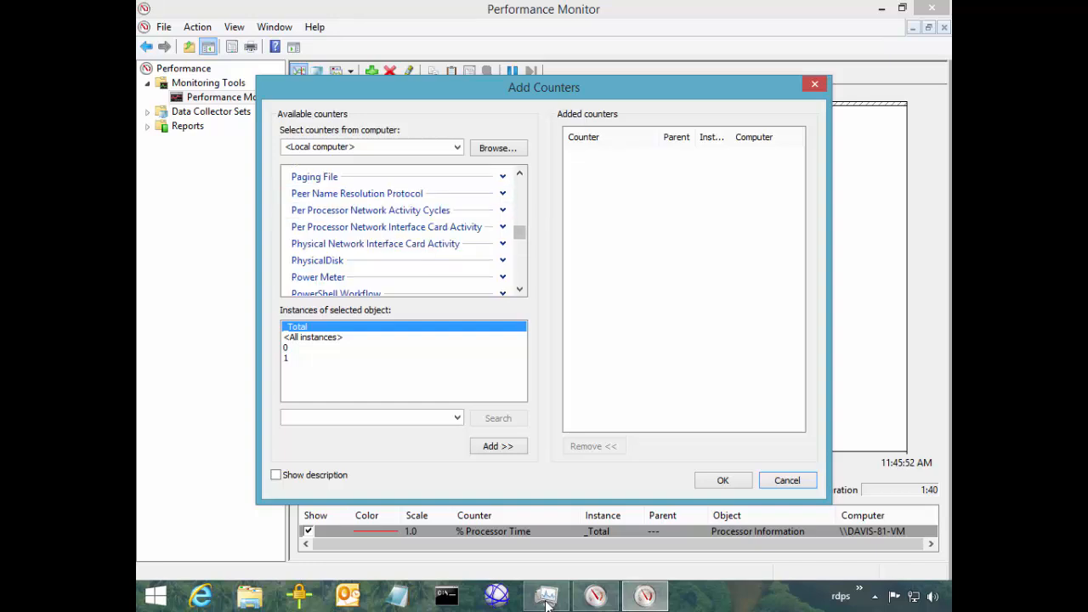
left_click(502, 260)
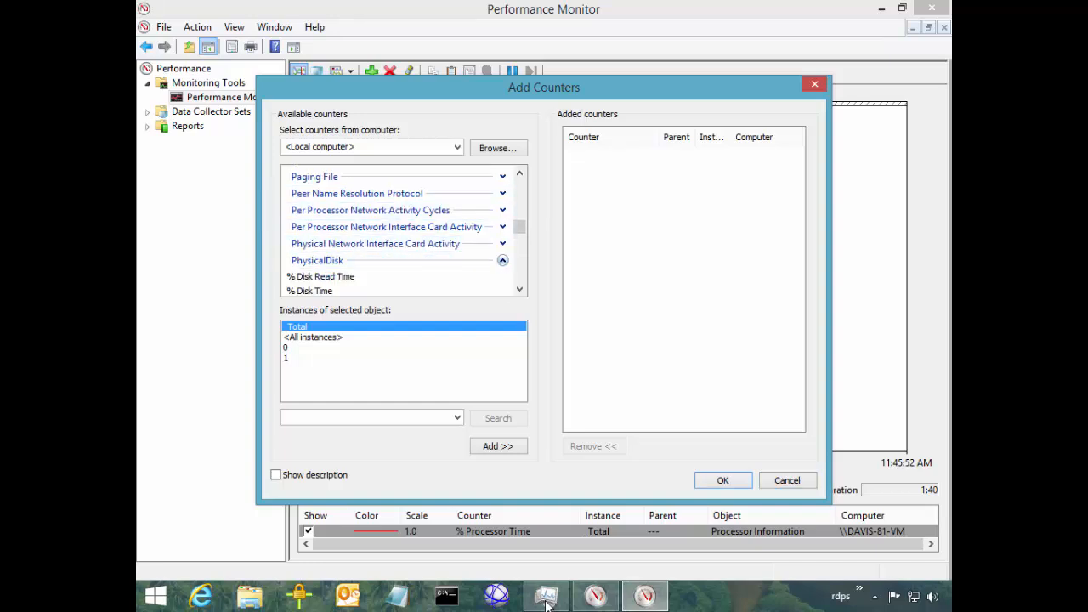
left_click(519, 289)
left_click(519, 289)
left_click(520, 289)
left_click(520, 289)
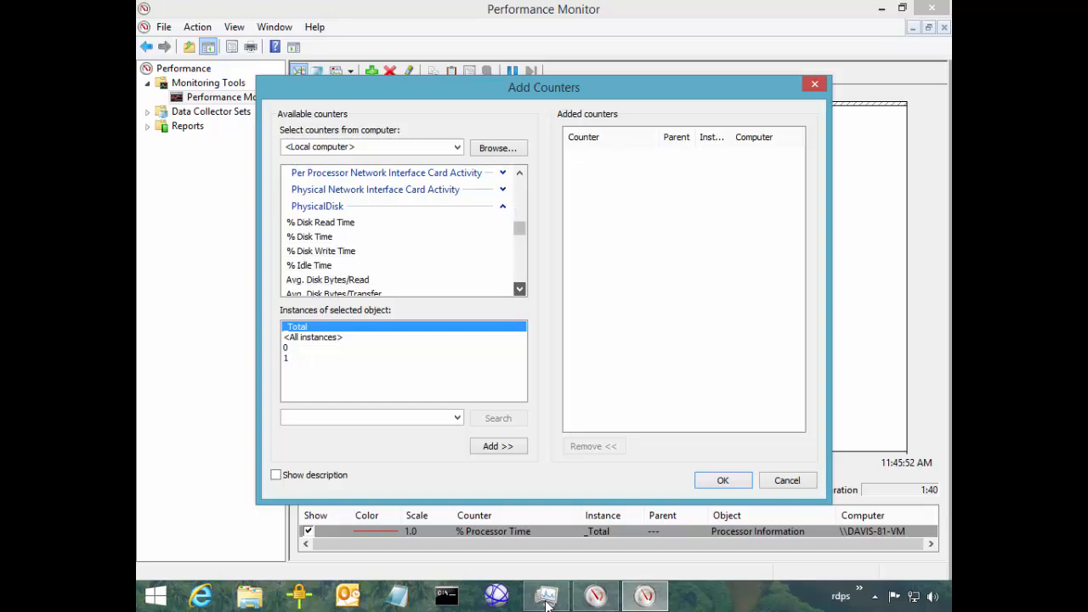
left_click(520, 289)
left_click(520, 288)
left_click(519, 289)
Add Avg. Disk sec/Read and Avg. Disk sec/Write for instance 0 C: to the graph
left_click(340, 239)
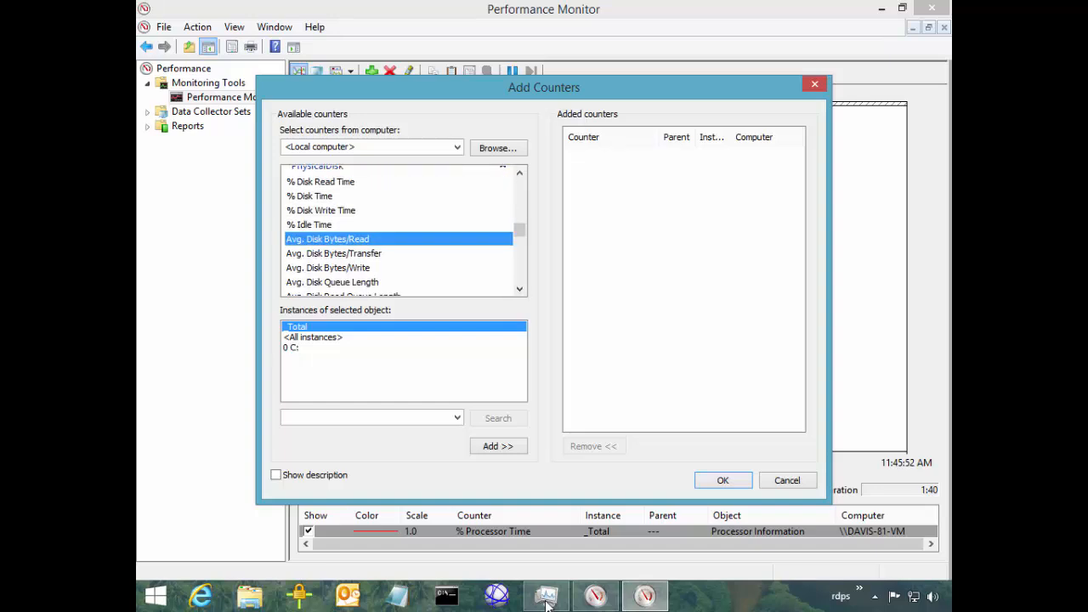
scroll(340, 239, "down", 1)
left_click(323, 270)
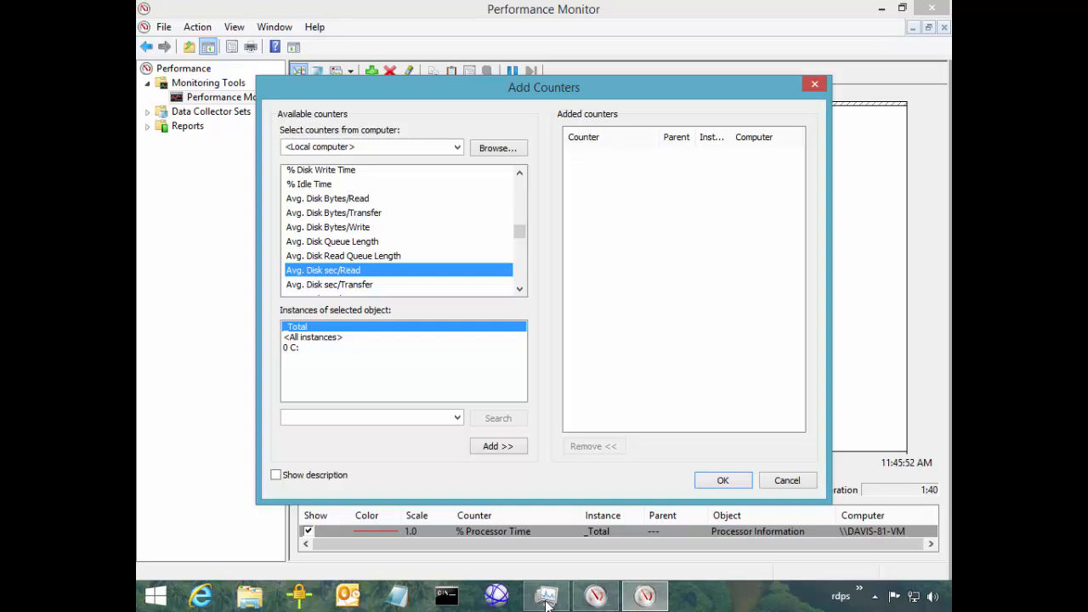
left_click(291, 347)
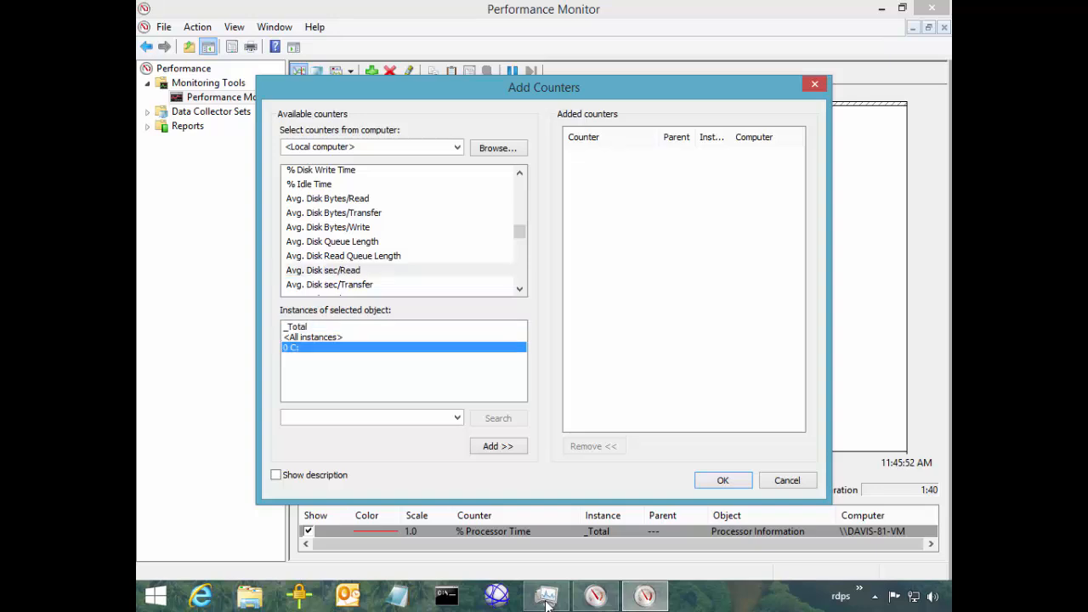
left_click(323, 270)
scroll(323, 271, "down", 1)
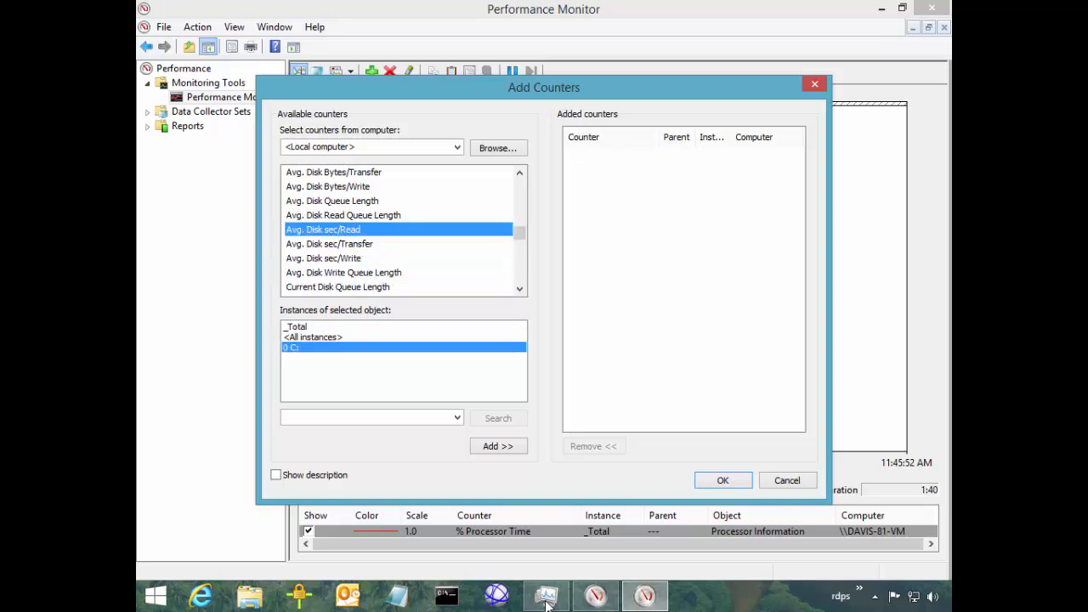
left_click(323, 257, "ctrl")
left_click(498, 446)
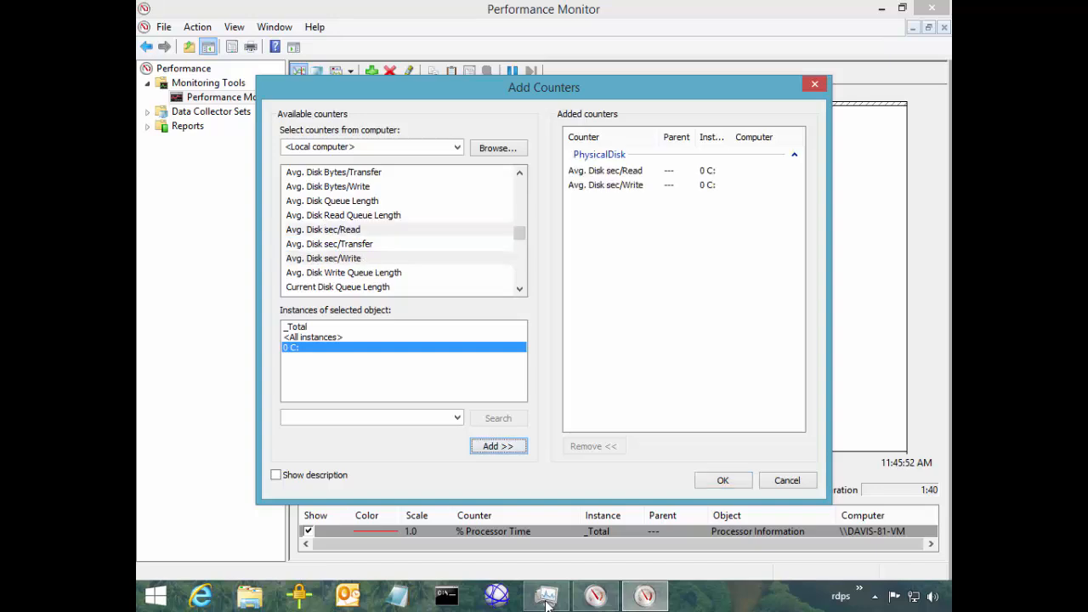
left_click(722, 480)
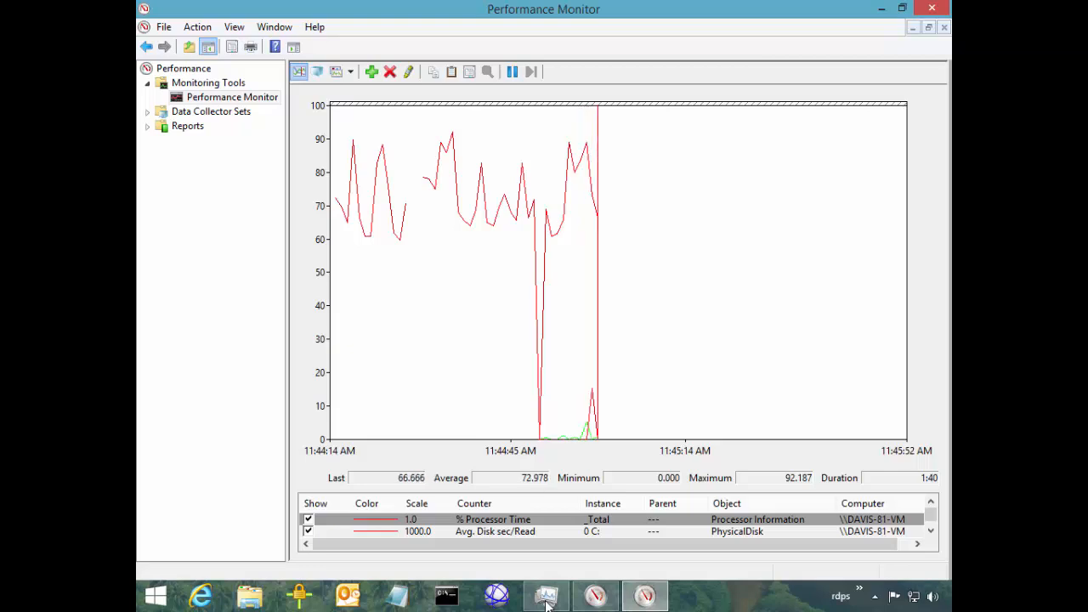
Turn on highlighting and step through the disk read and write counter lines
key("ctrl+h")
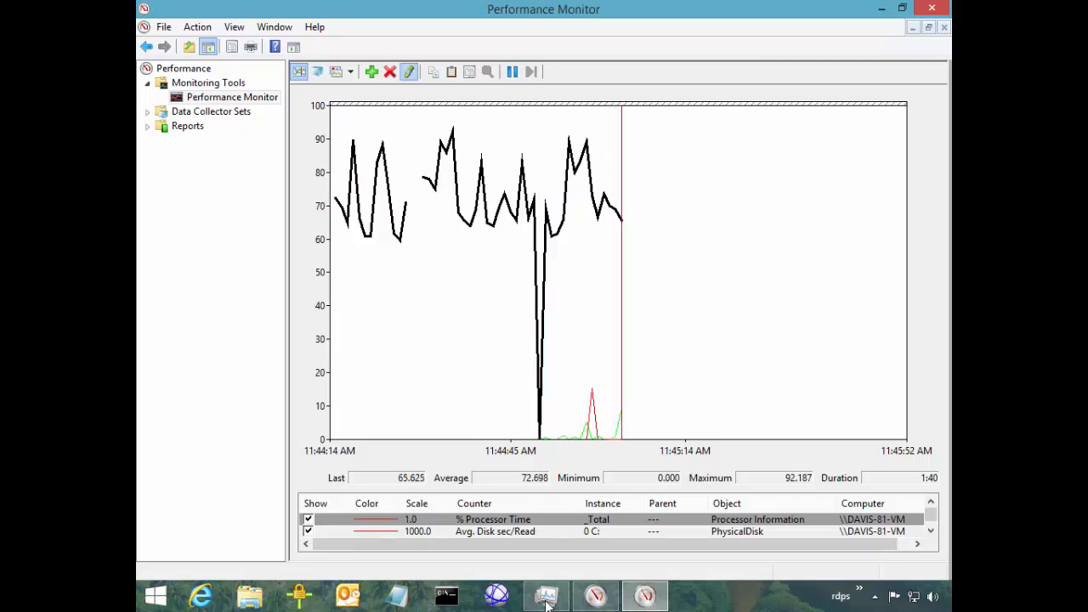
key("Down")
key("Down")
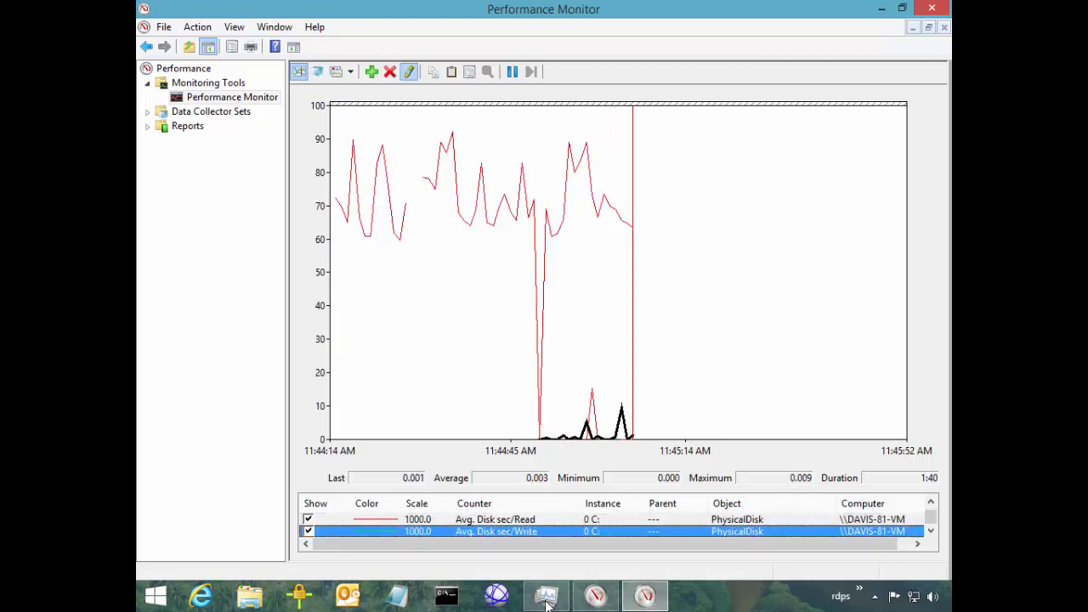
key("Up")
key("Down")
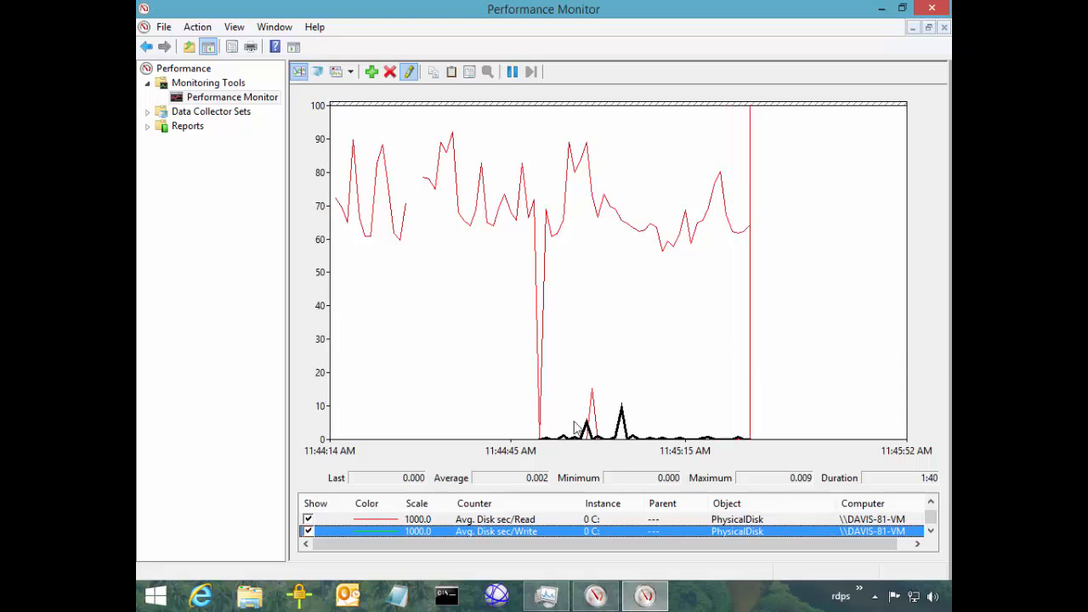
left_click(581, 459)
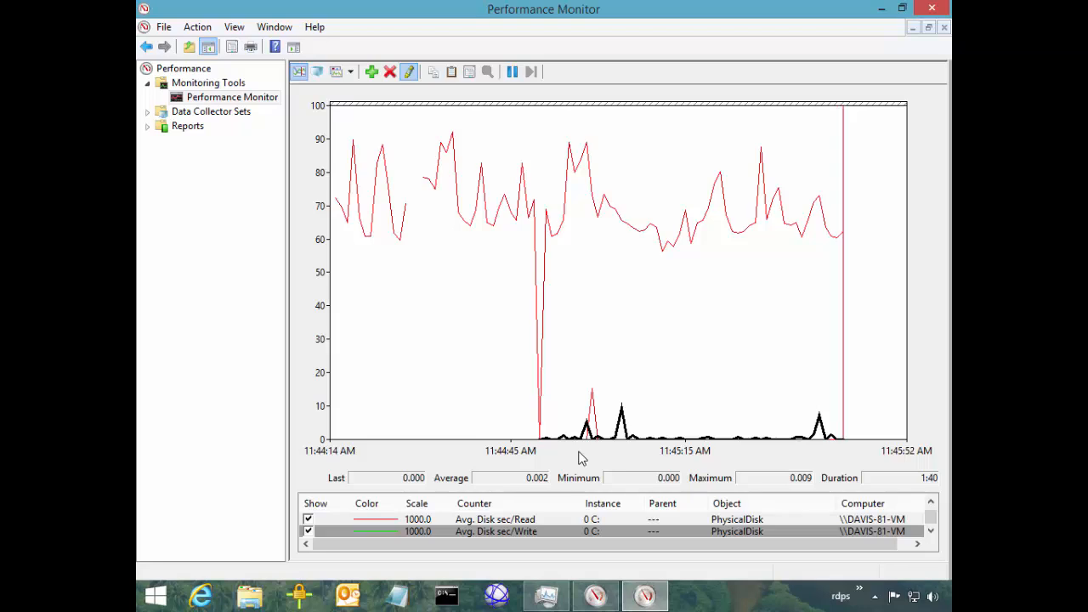
Delete the % Processor Time counter, leaving only disk counters, and switch to Task Manager
key("Up")
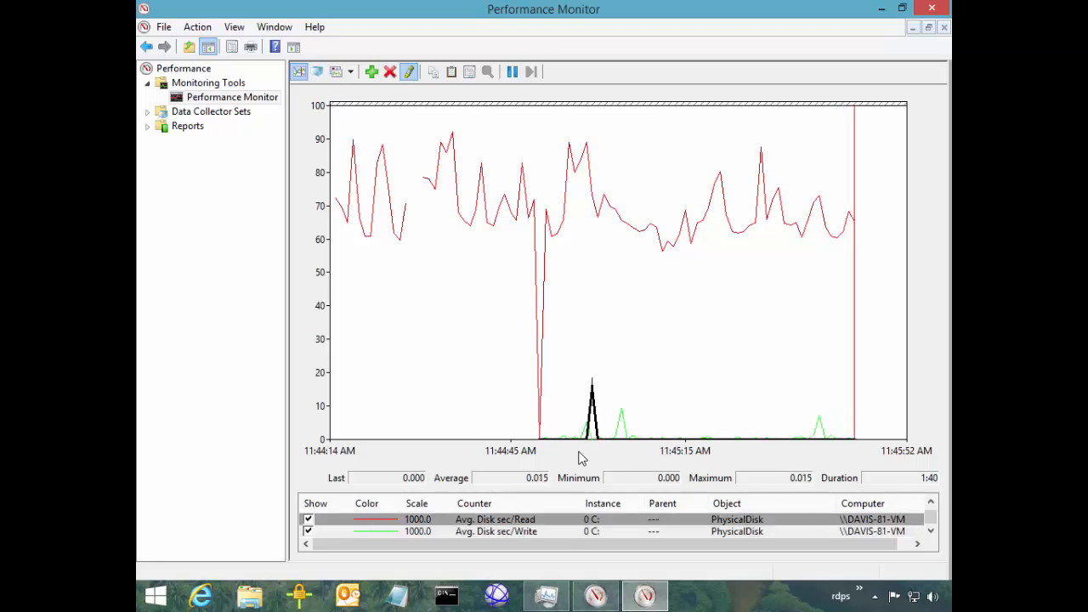
key("Up")
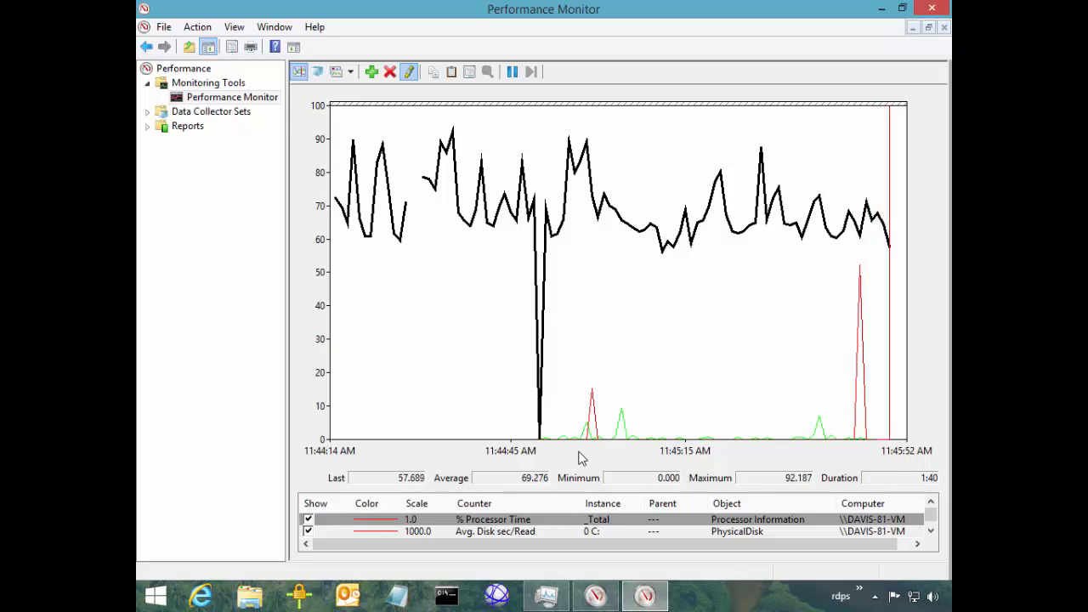
key("Delete")
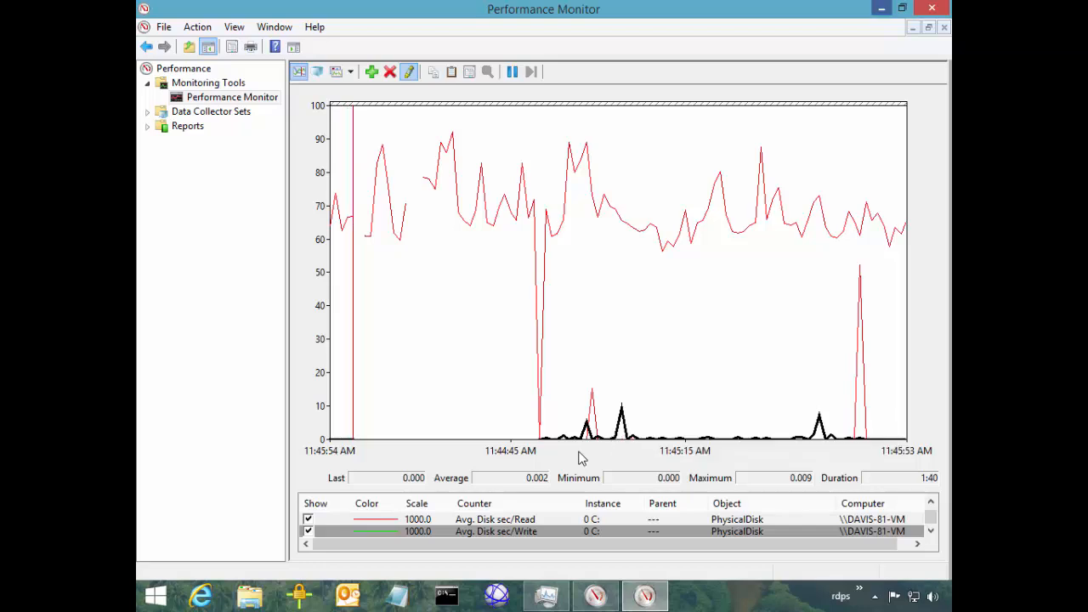
key("alt+Tab")
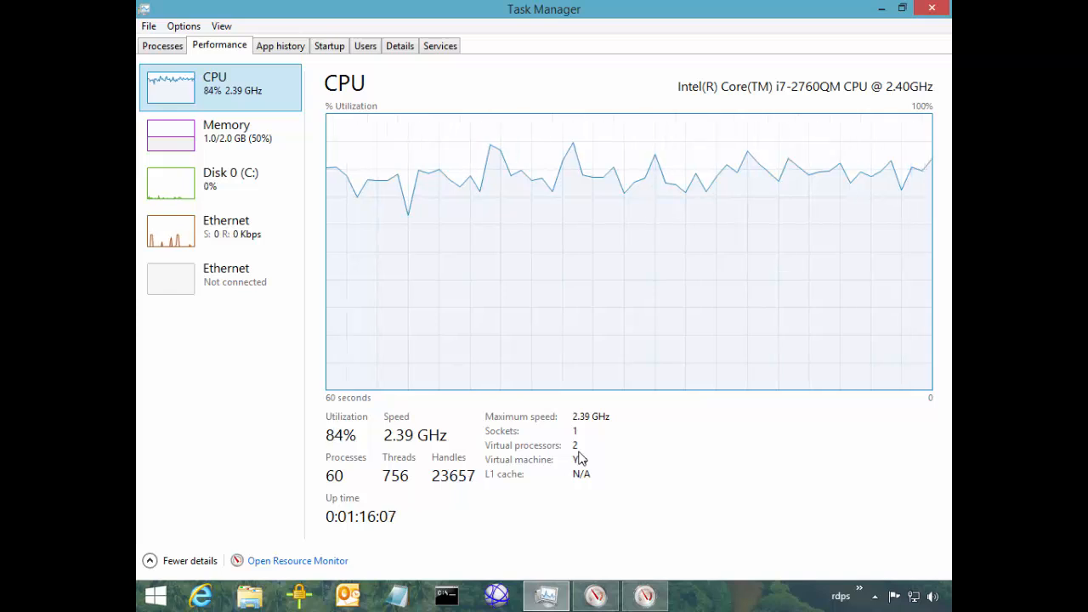
key("alt+Tab")
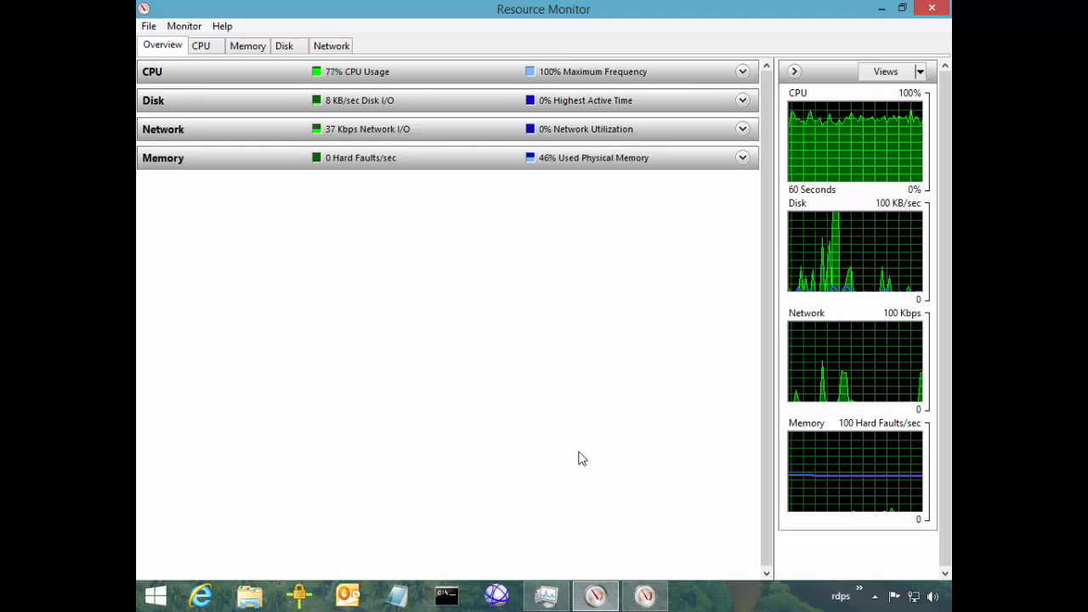
key("alt+Tab")
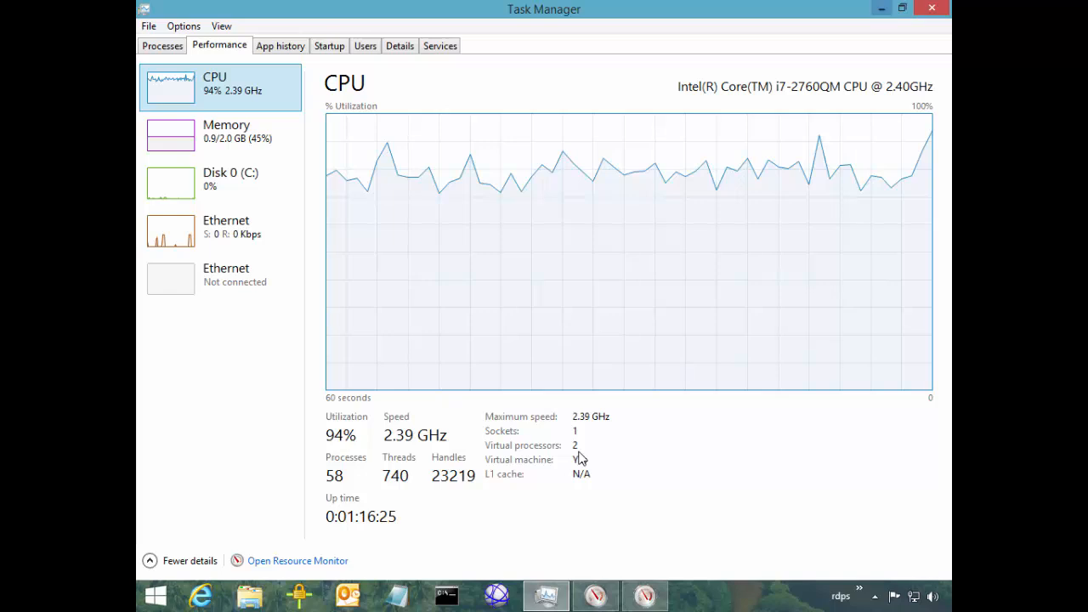
Refocus Task Manager and show the CPU graph per logical processor
right_click(726, 592)
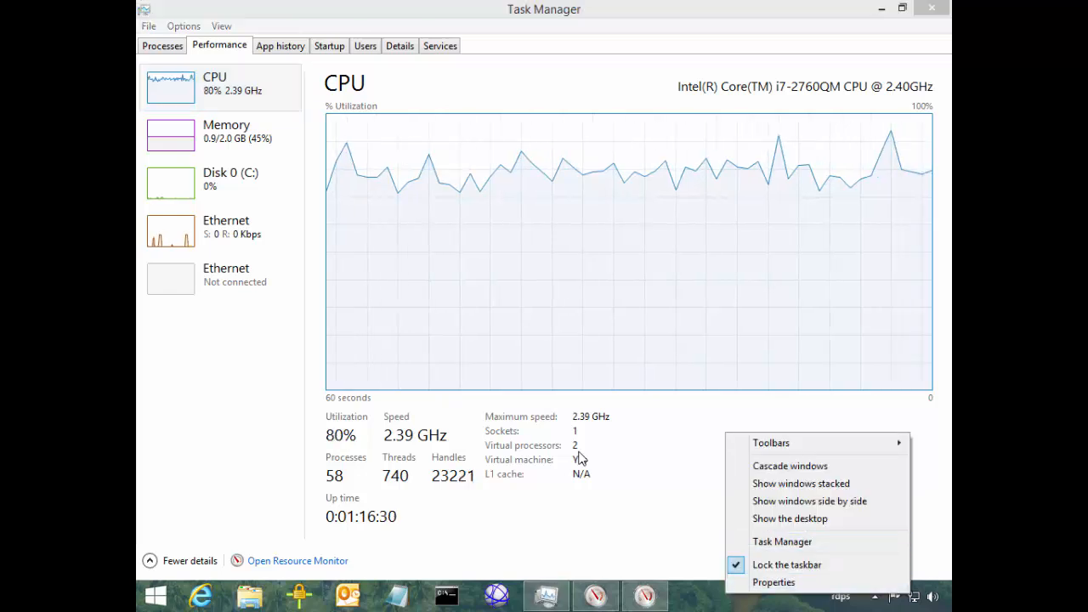
left_click(782, 542)
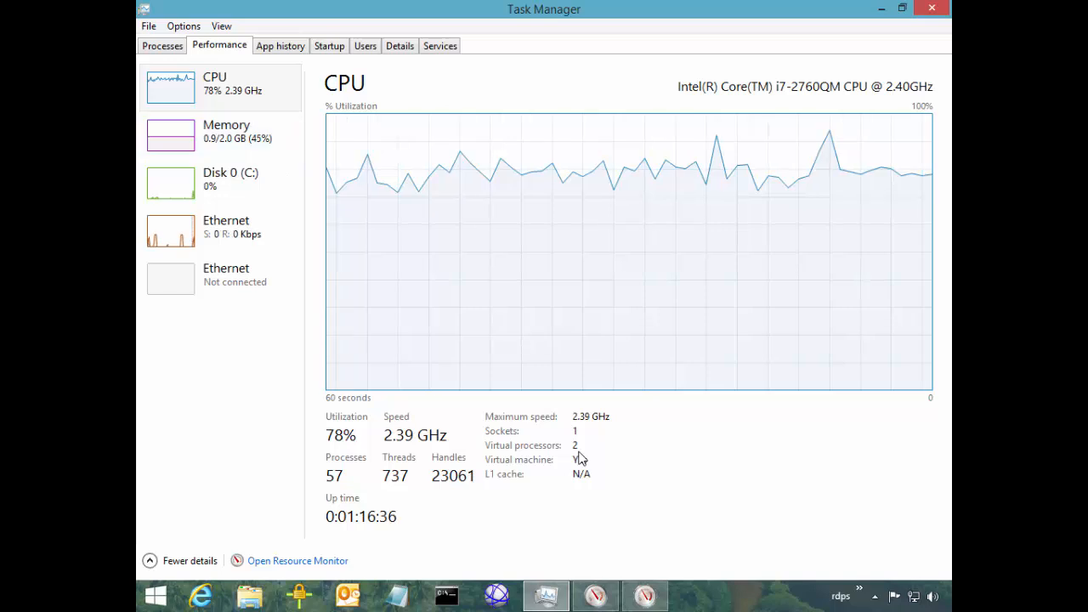
right_click(425, 180)
mouse_move(476, 187)
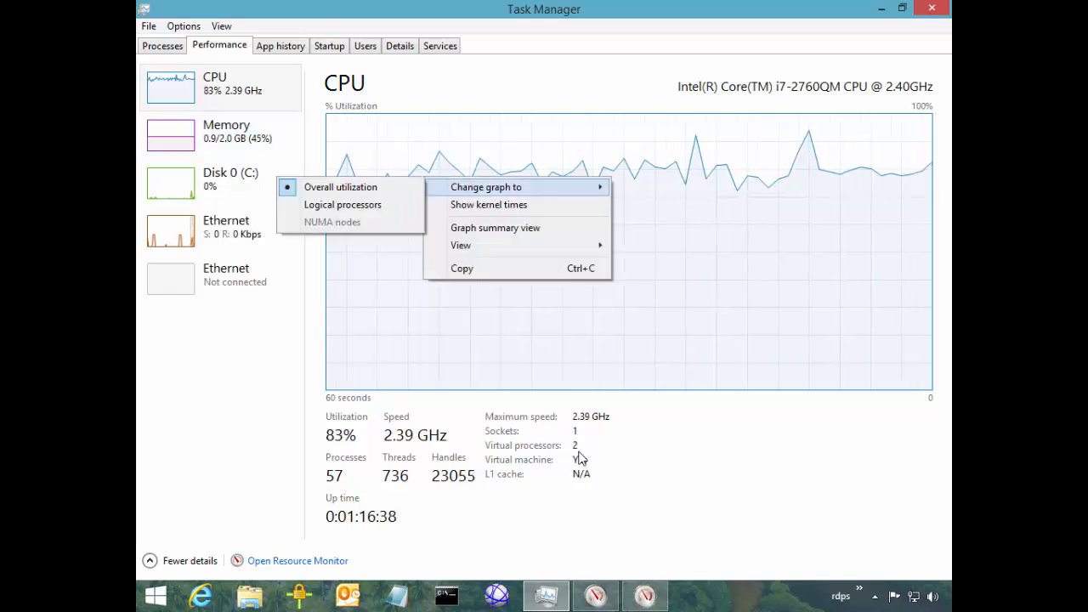
left_click(342, 205)
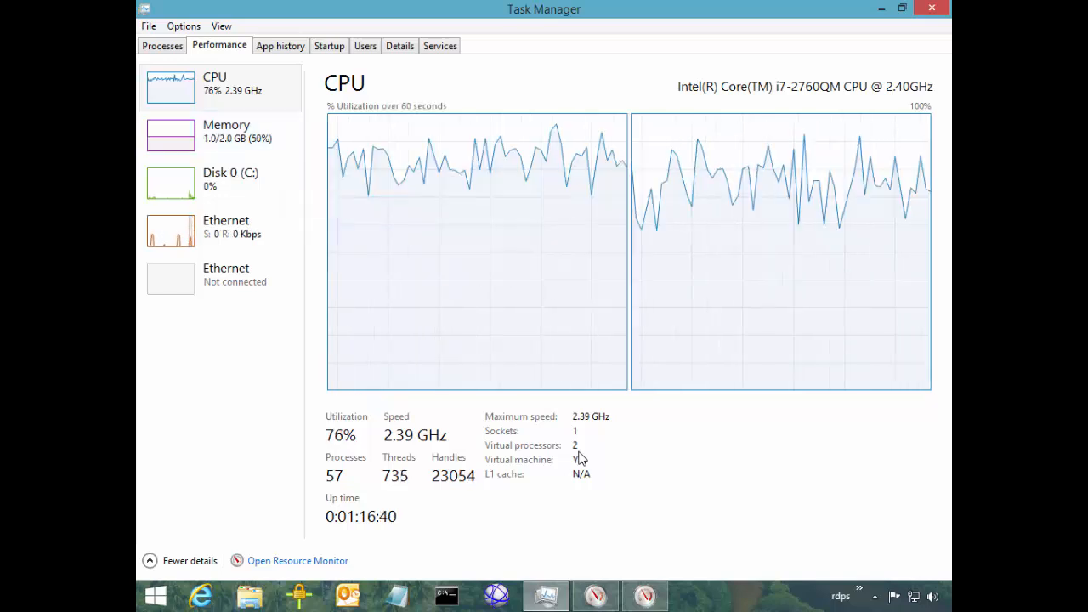
Switch the CPU graph back to Overall utilization and launch Command Prompt as administrator
right_click(502, 171)
mouse_move(565, 176)
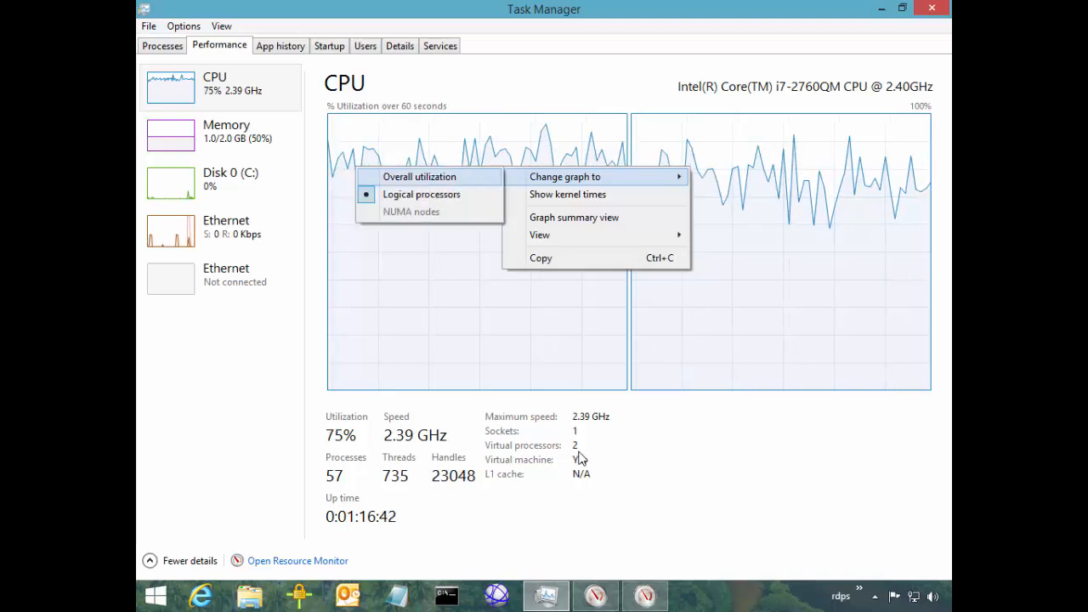
left_click(433, 177)
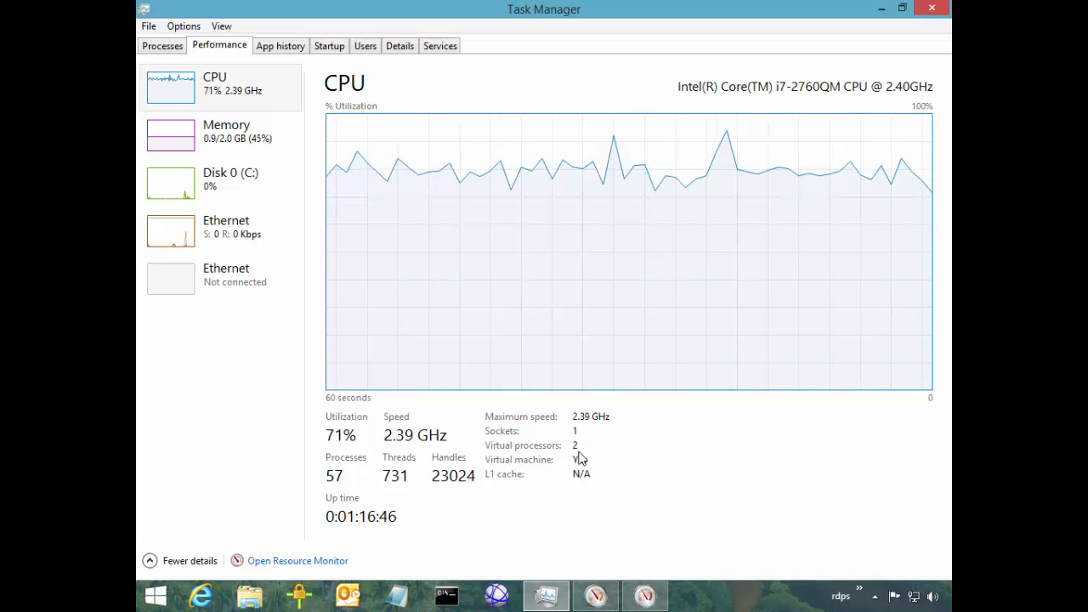
key("ctrl+shift+super+6")
Approve the UAC prompt, move the window aside, and run diskperf -y
key("alt+y")
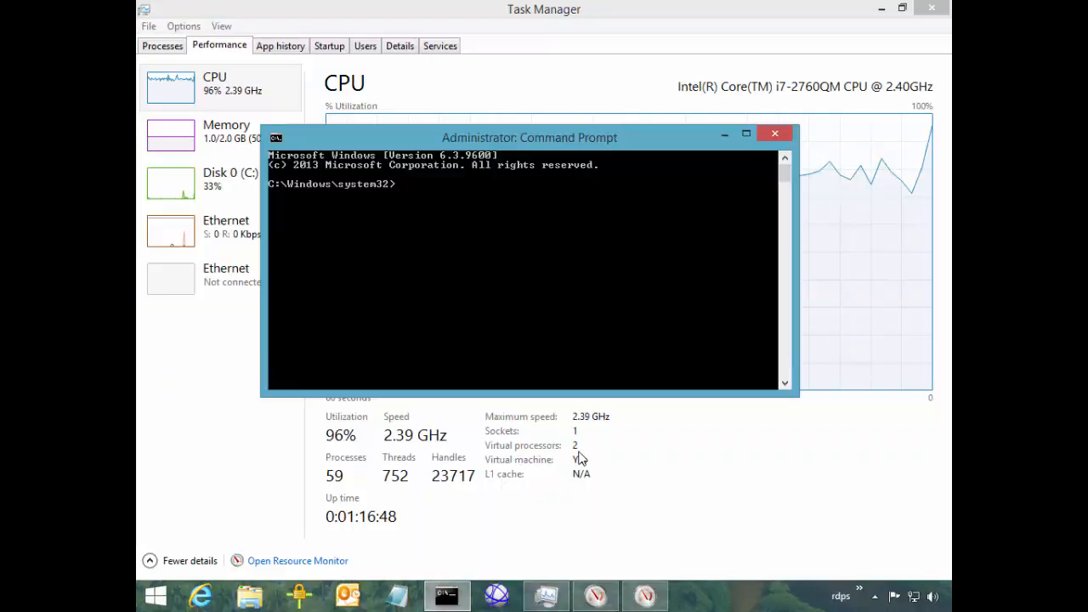
left_click_drag(510, 138, 605, 139)
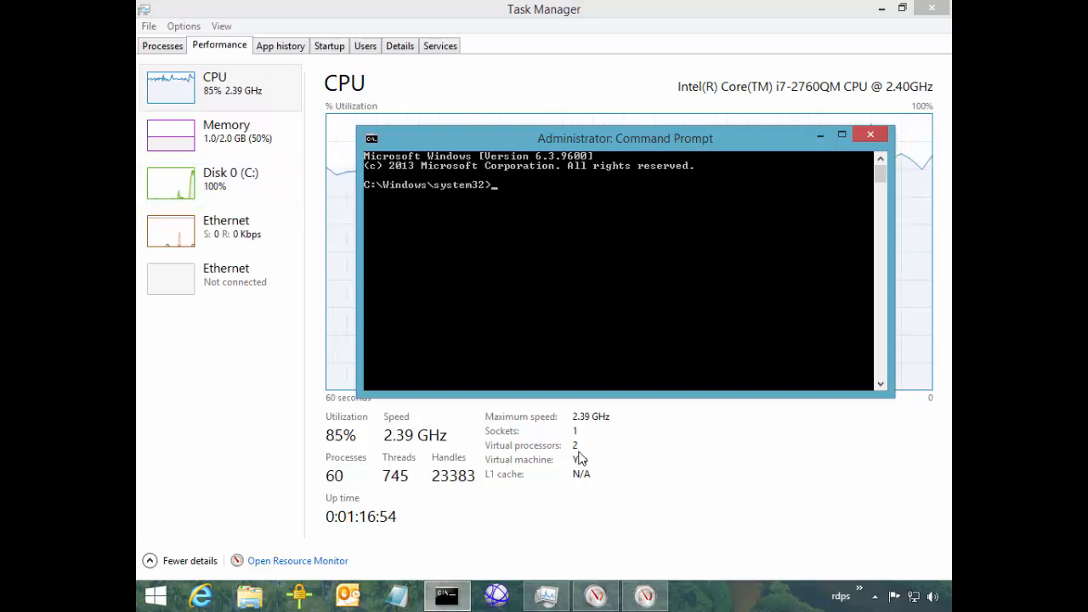
type("diskper")
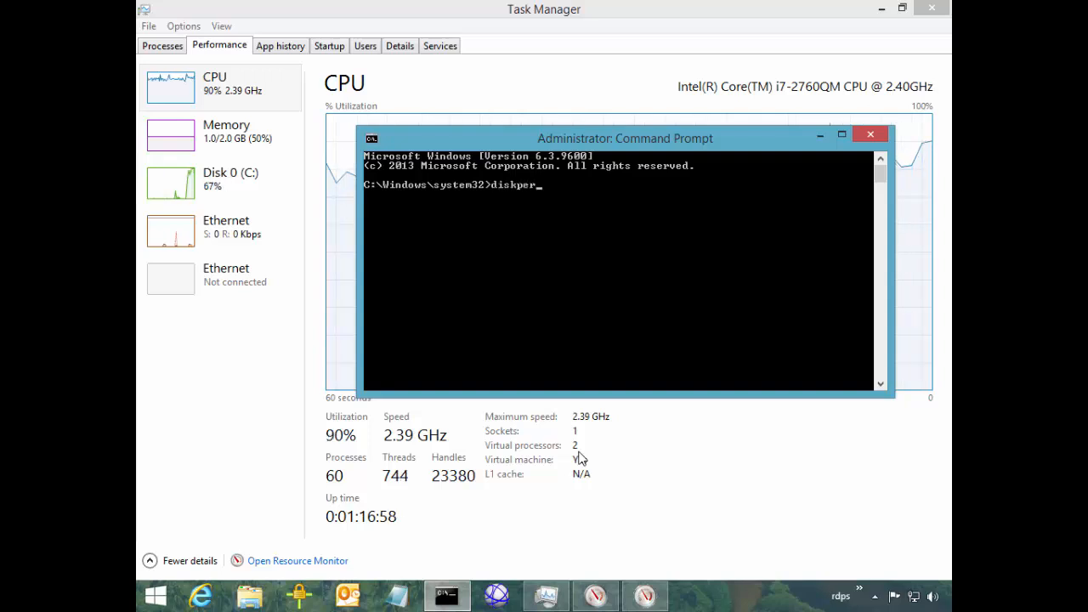
type("f")
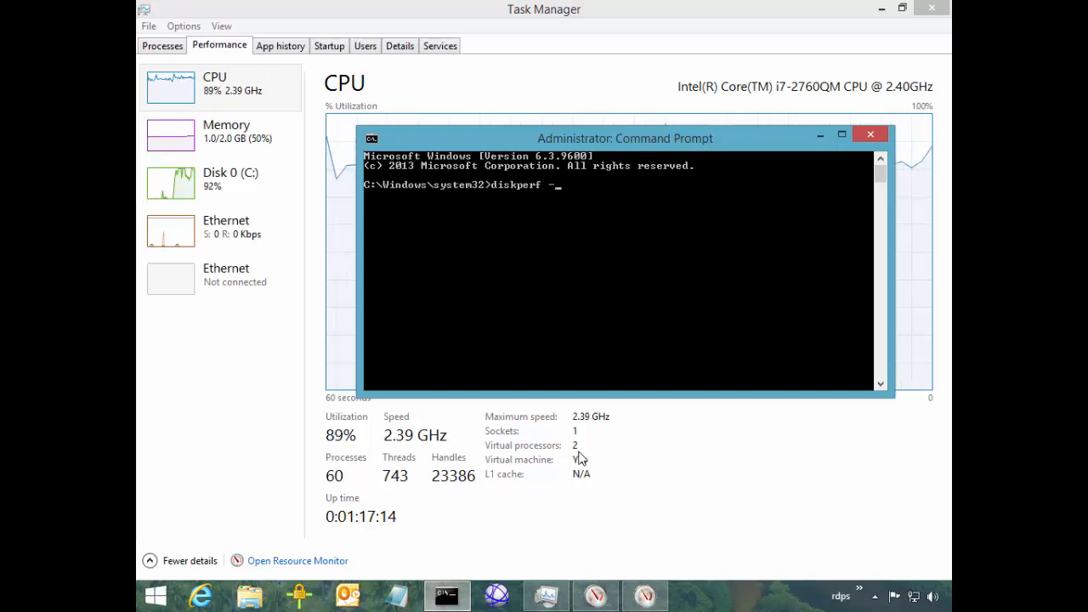
type("-y")
key("Return")
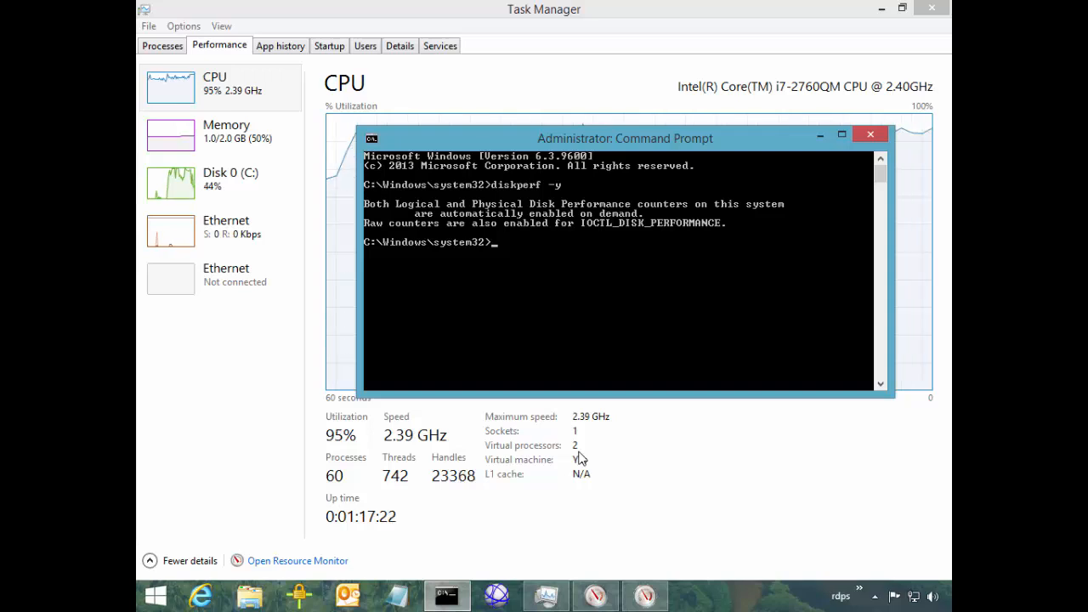
Back in Task Manager, browse the Performance categories to Memory, then open the Details process list
key("alt+Tab")
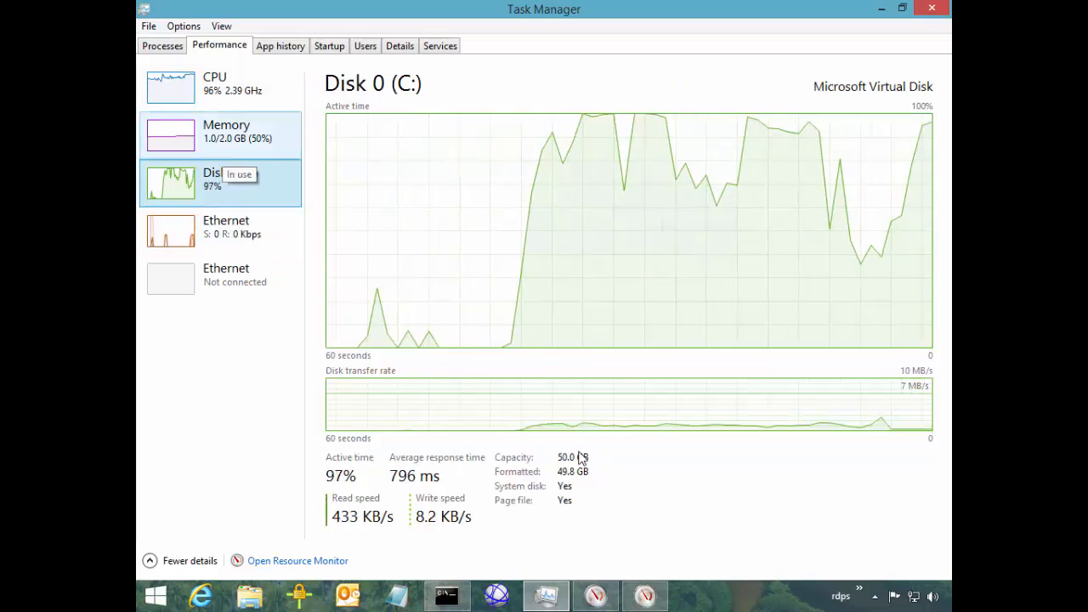
key("Up")
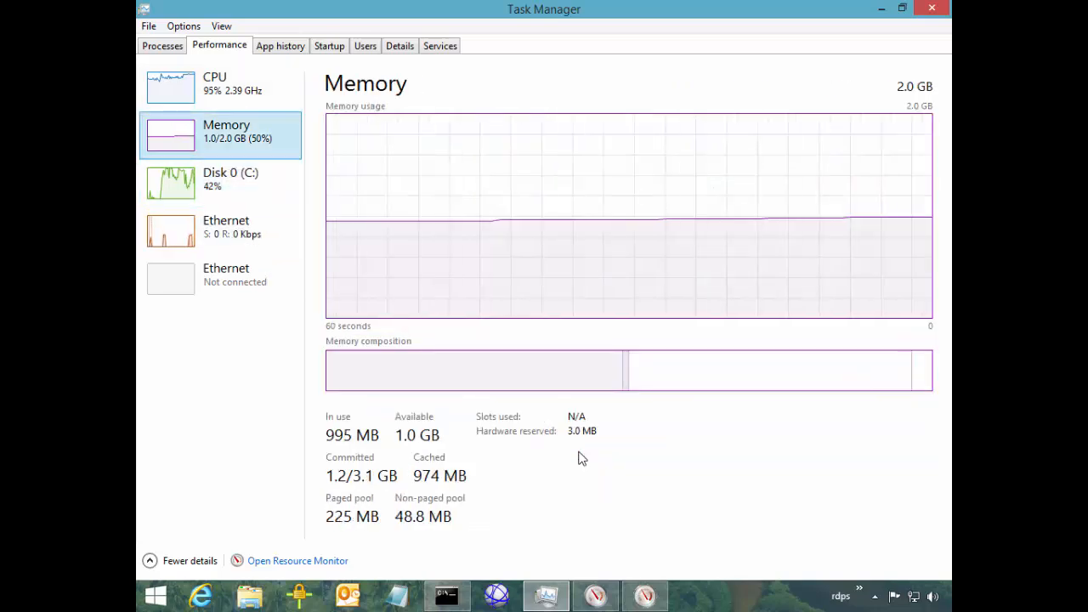
key("Up")
key("Down")
key("Down")
key("Down")
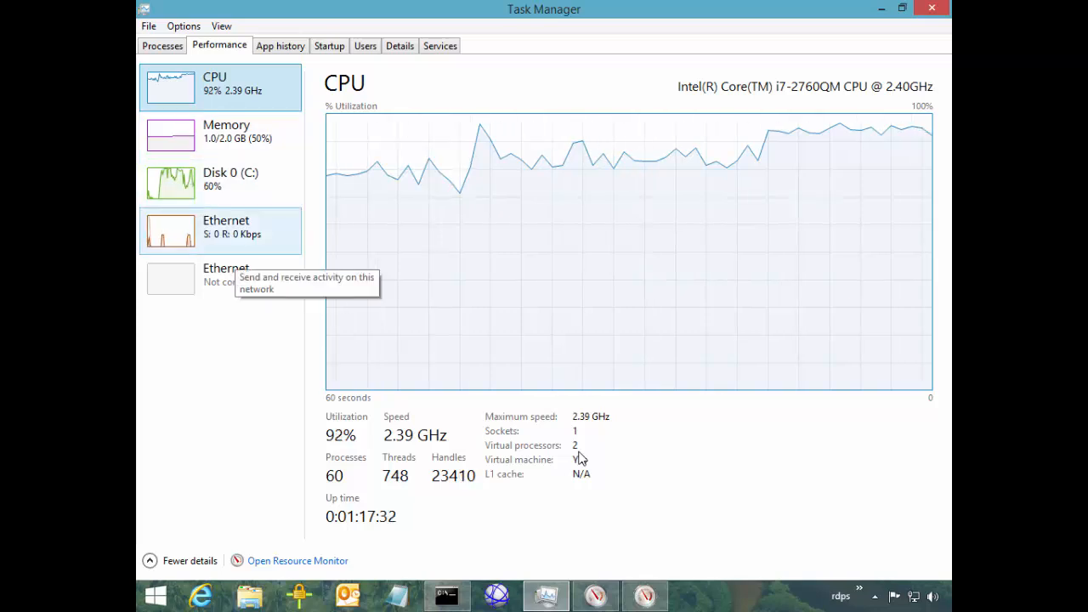
key("alt+Tab")
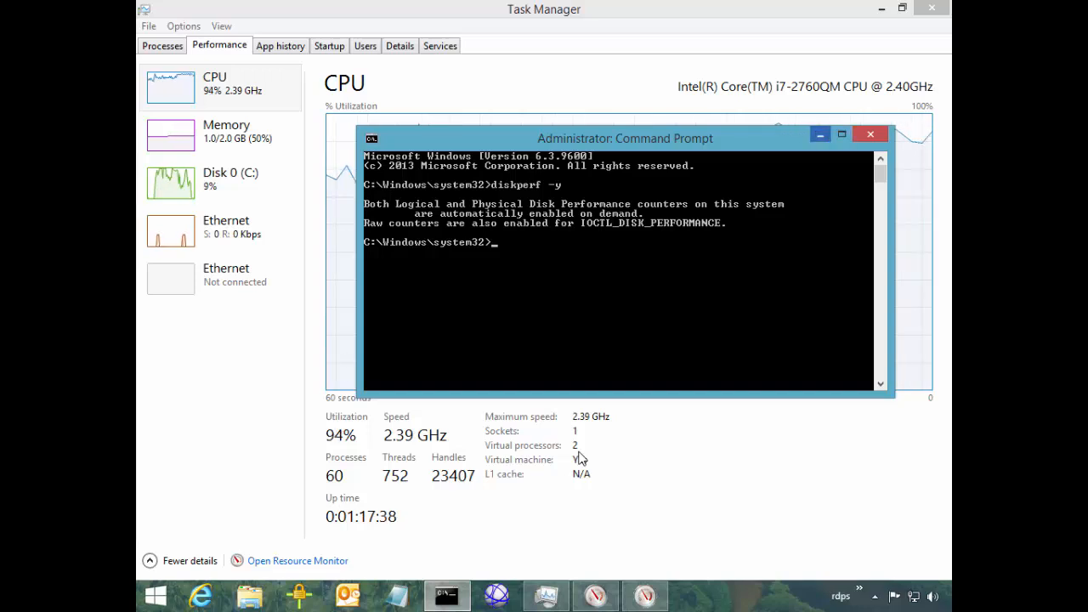
key("alt+Tab")
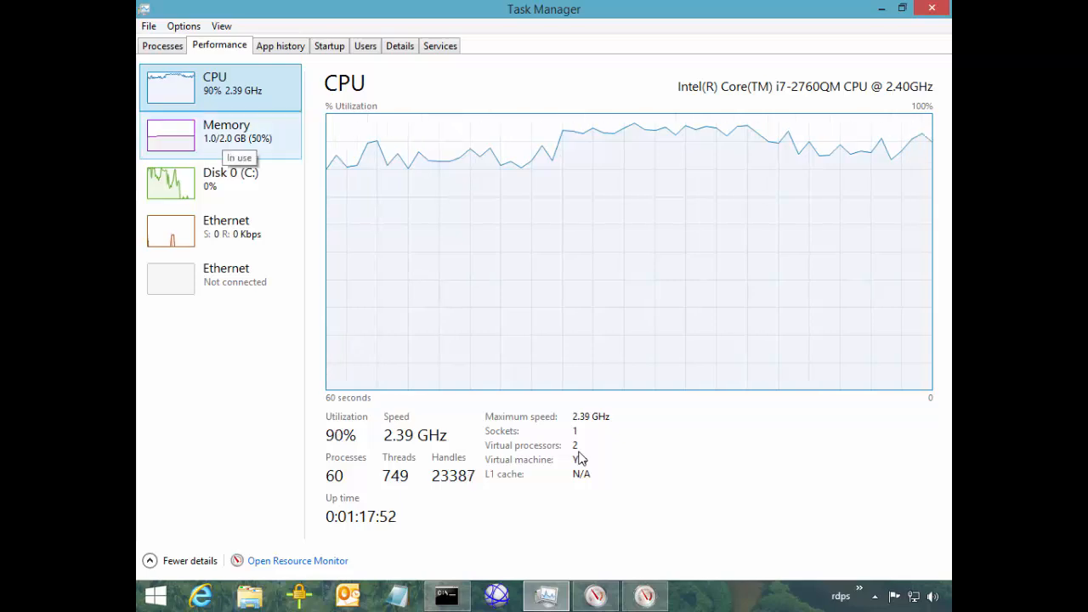
left_click(224, 136)
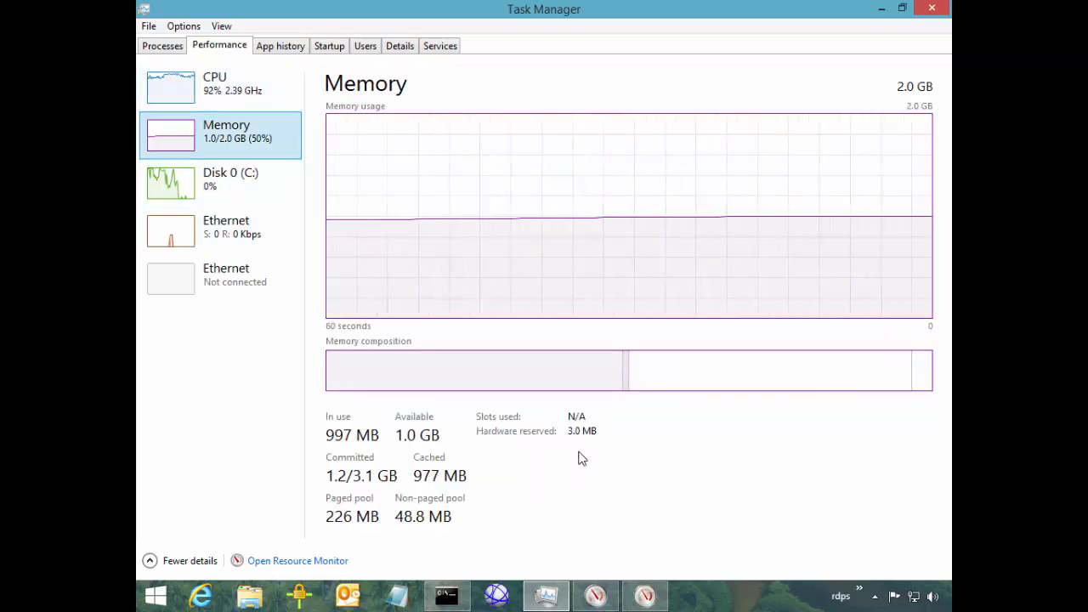
left_click(399, 45)
Sort the Details process list by CPU use, highest first
left_click(498, 74)
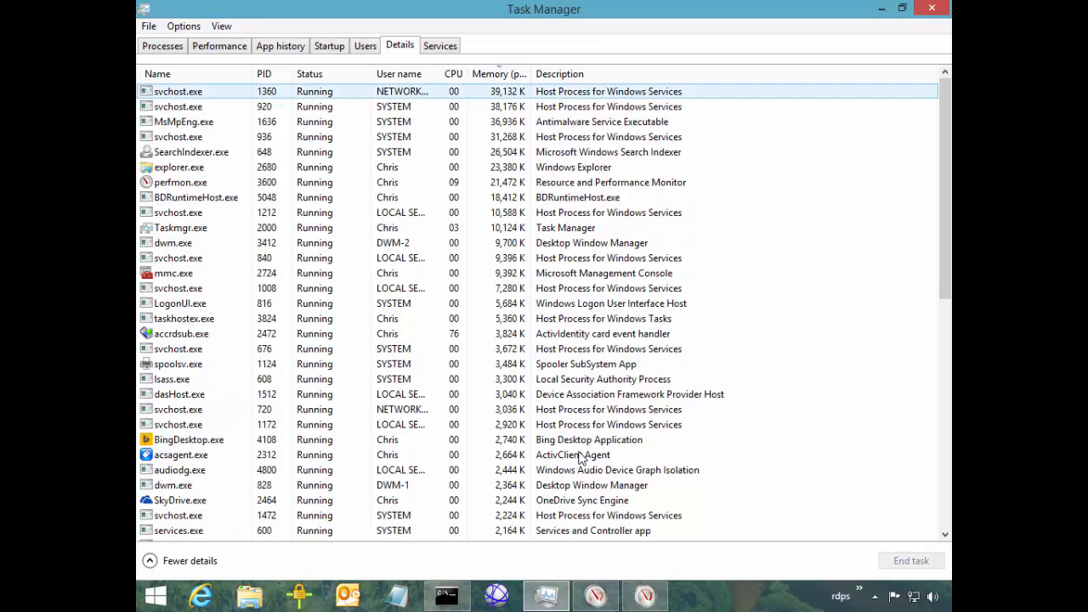
left_click(219, 45)
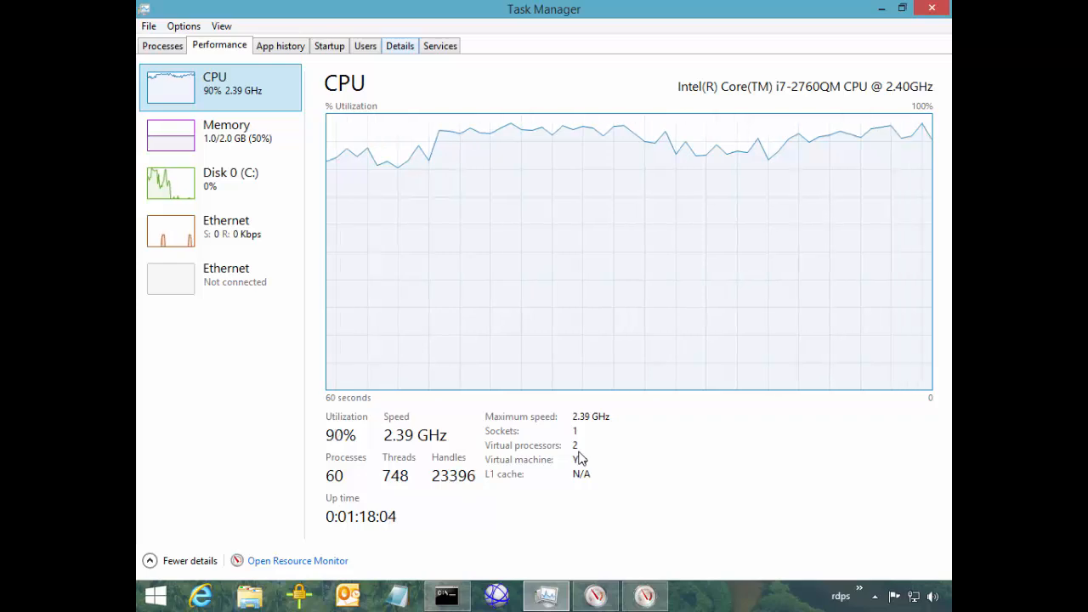
left_click(400, 46)
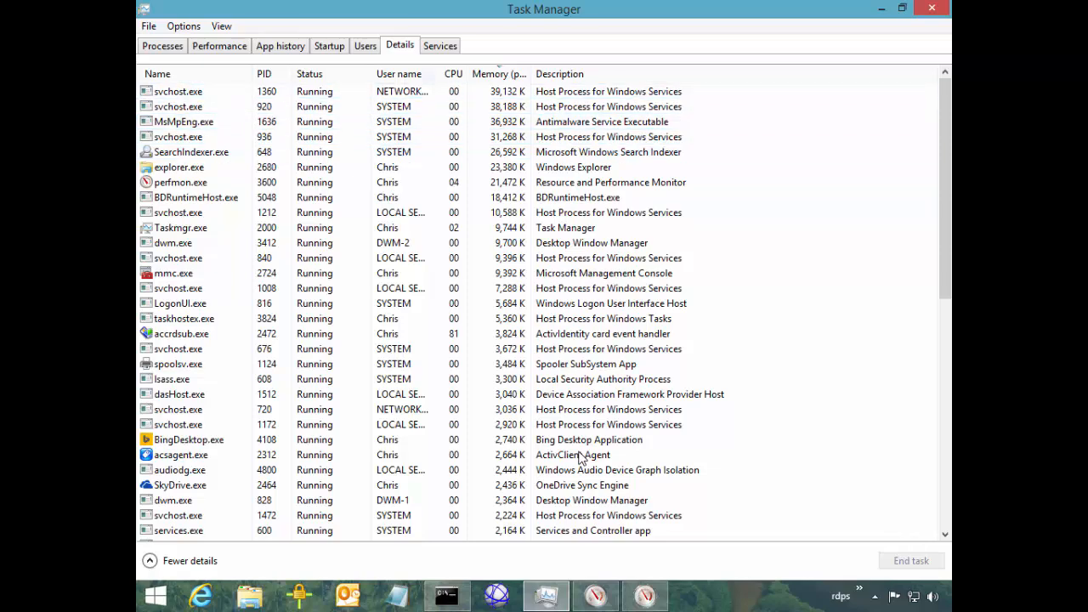
left_click(453, 74)
End the accrdsub.exe task, confirm it, then switch to Resource Monitor
left_click(181, 90)
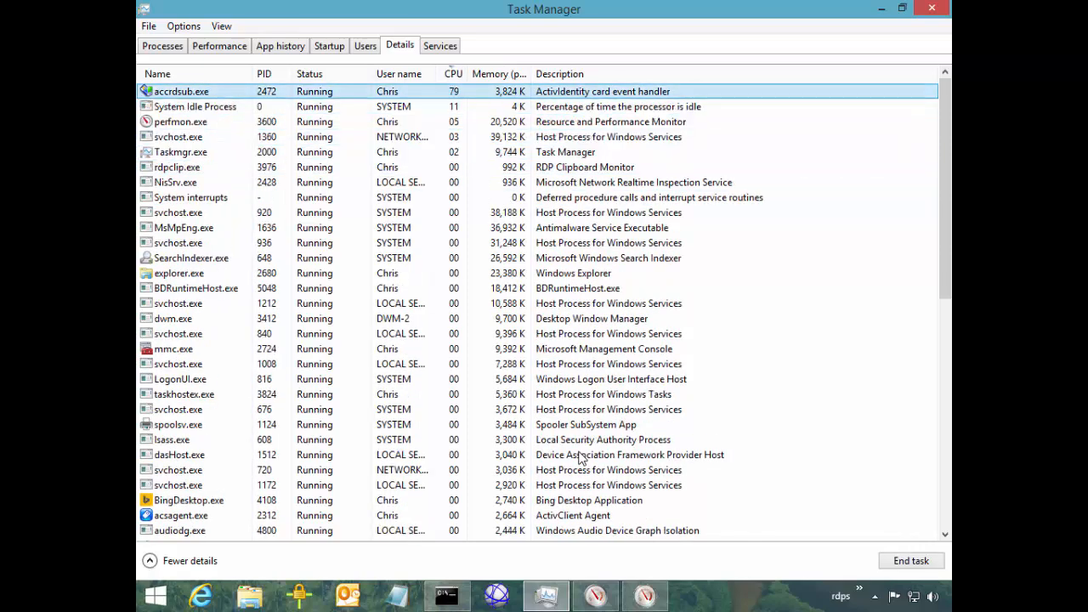
right_click(256, 92)
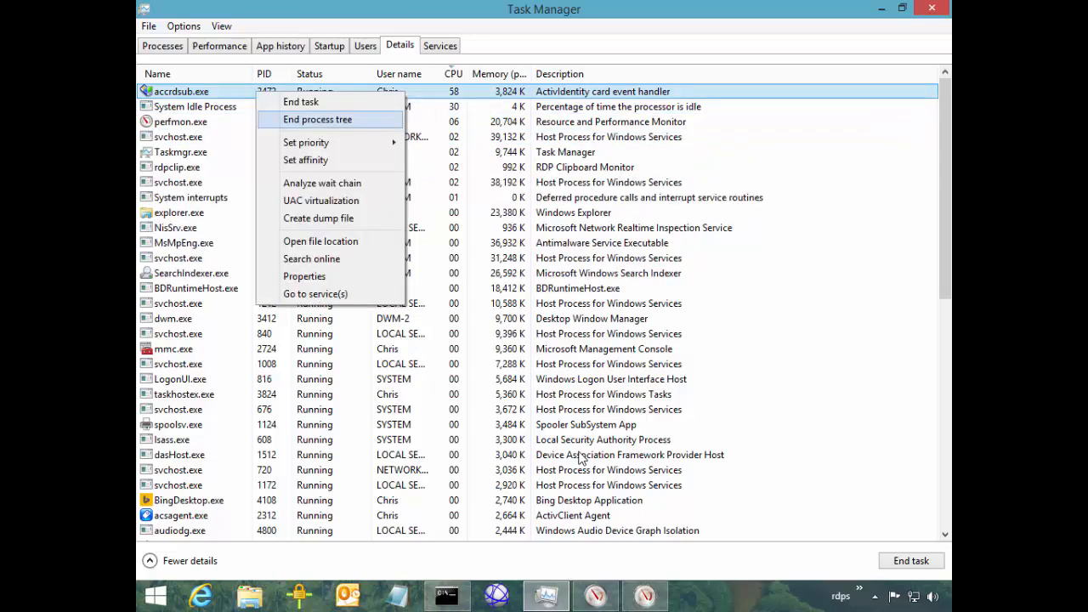
left_click(300, 102)
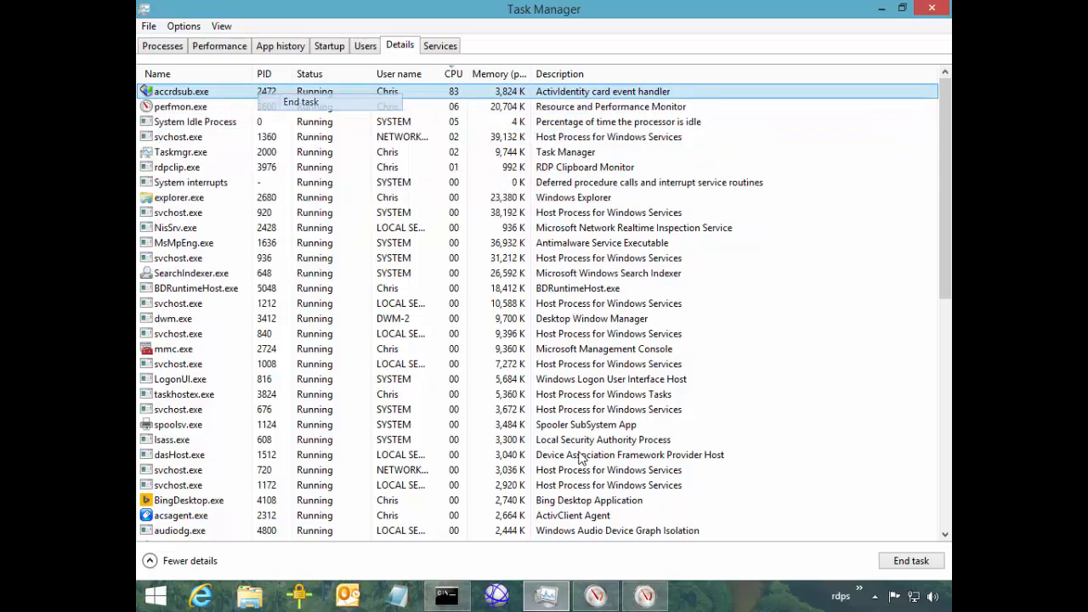
key("Return")
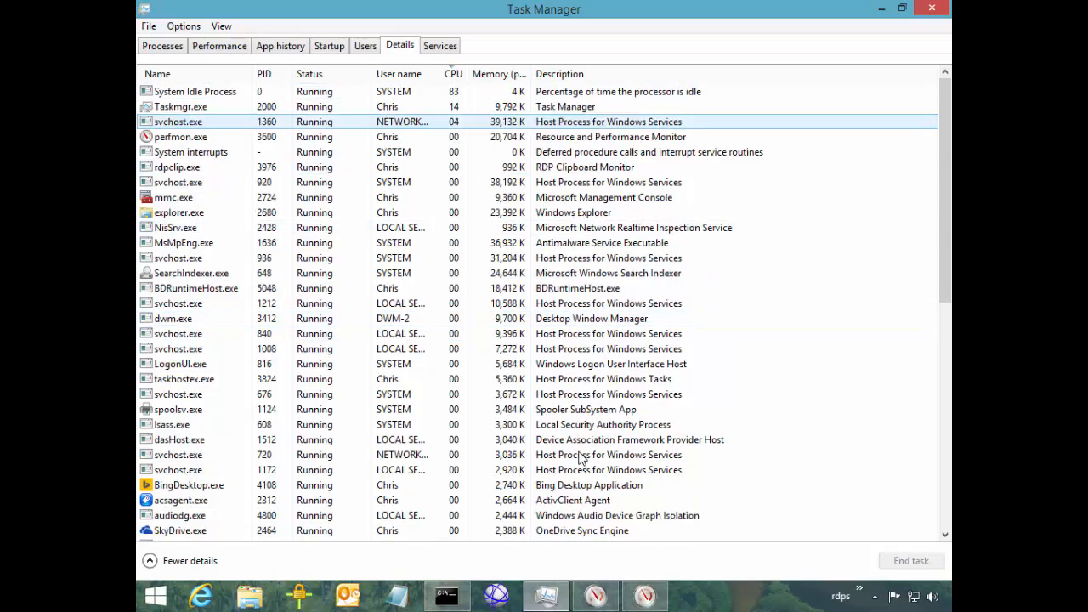
key("ctrl+shift+Tab")
key("ctrl+shift+Tab")
key("ctrl+shift+Tab")
key("ctrl+shift+Tab")
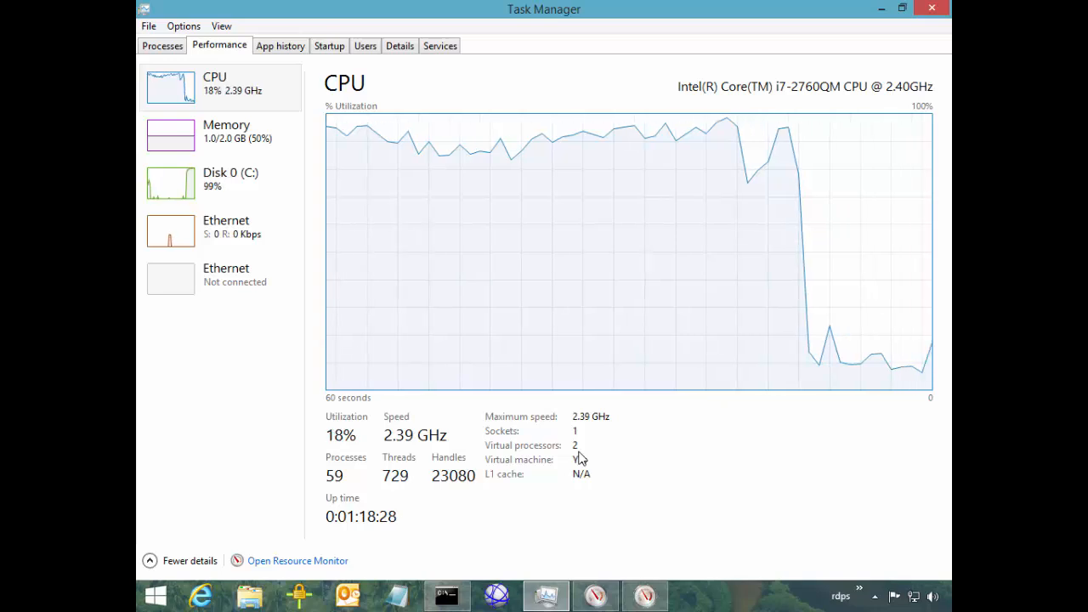
key("alt+Tab")
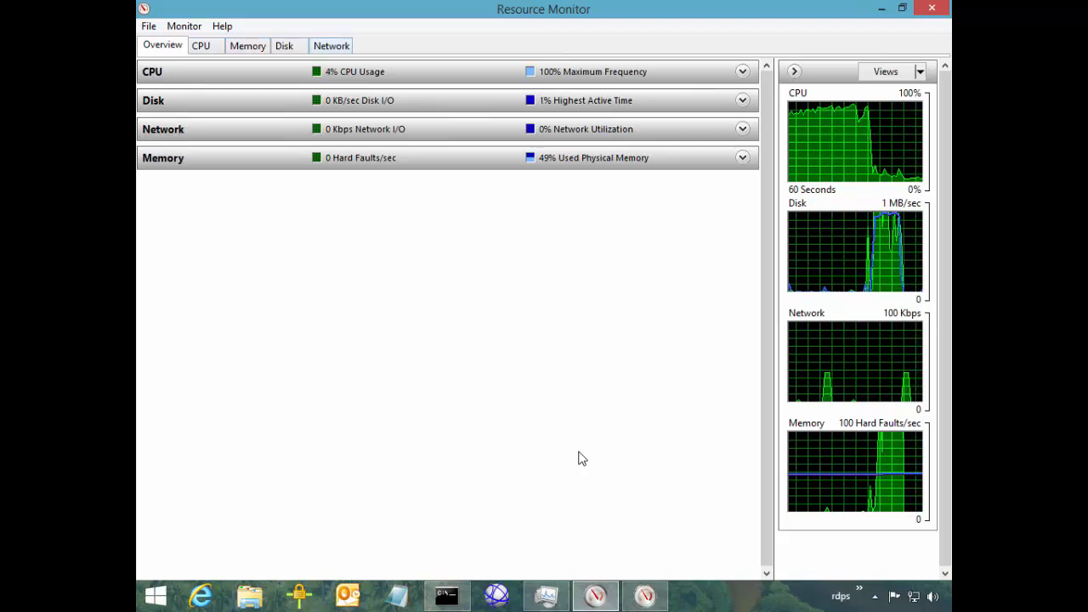
On the CPU tab, browse the Processes list past the svchost.exe and rdpclip.exe entries
key("ctrl+Tab")
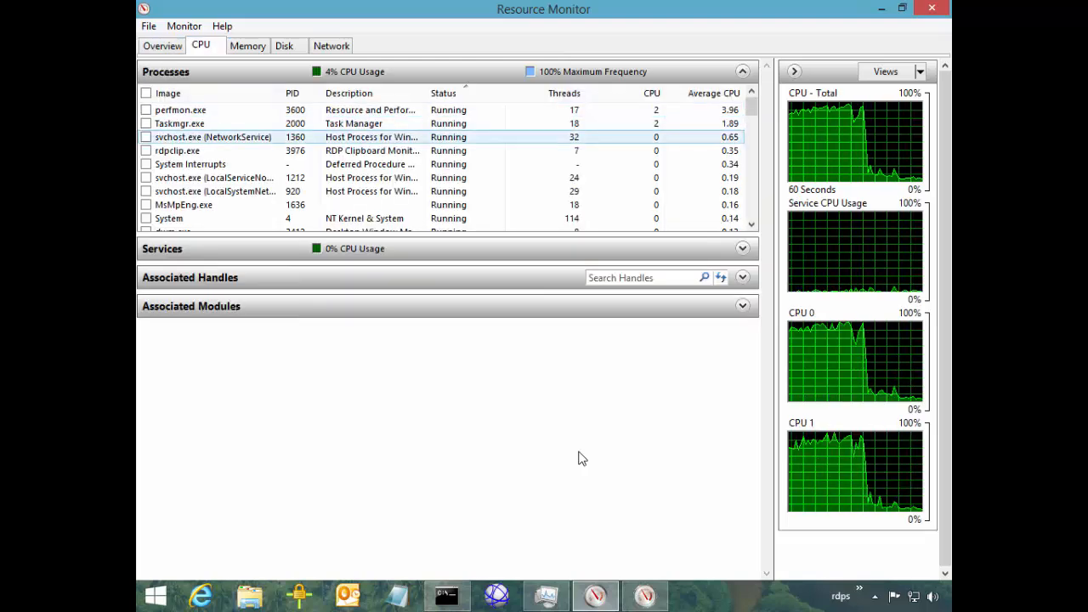
key("Down")
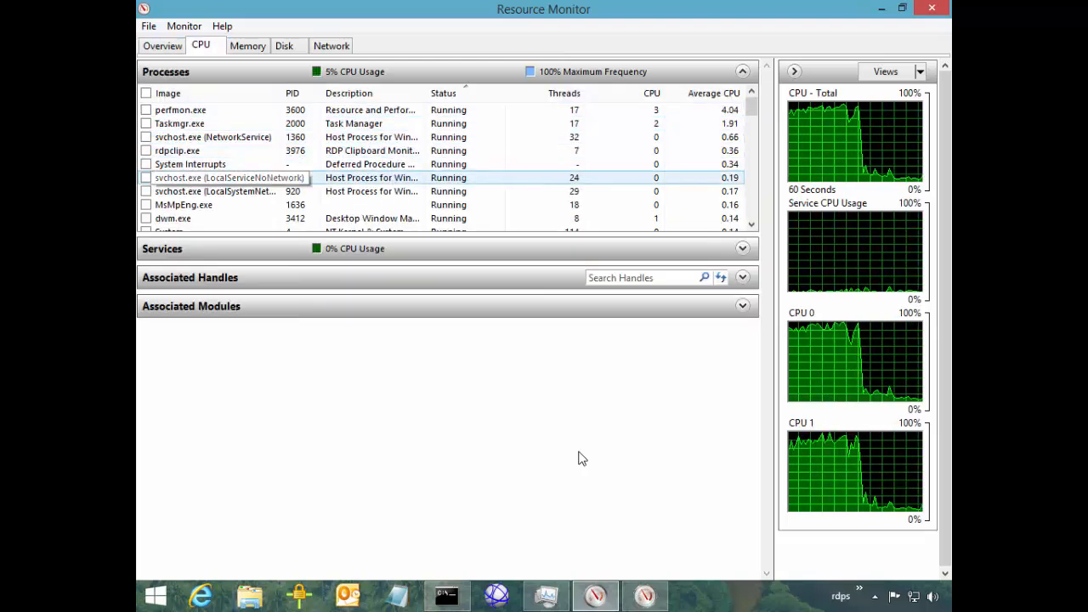
key("Up")
key("Up")
key("Up")
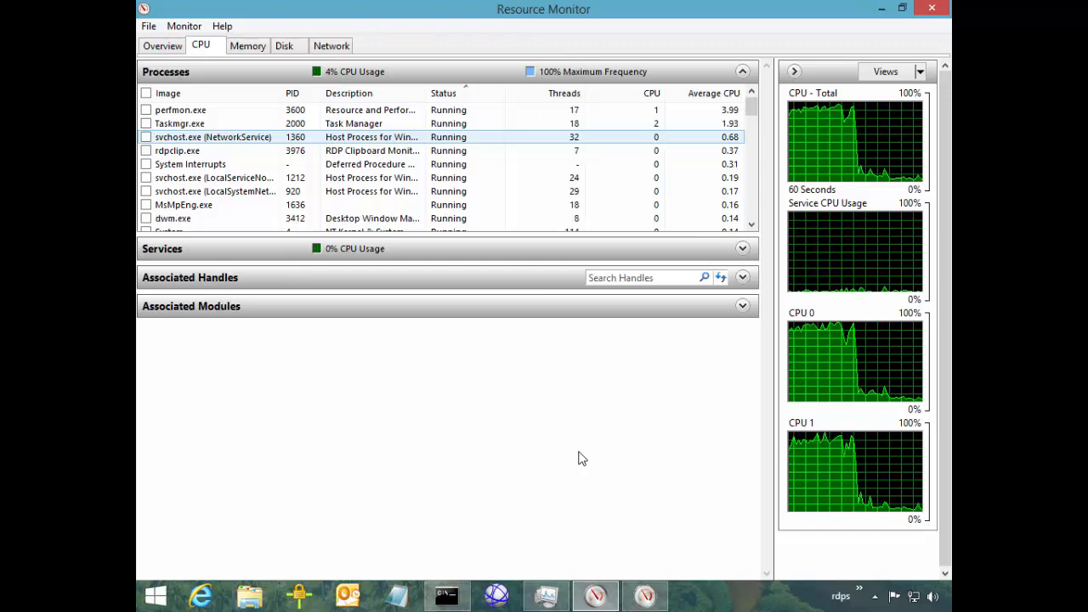
key("Down")
key("Down")
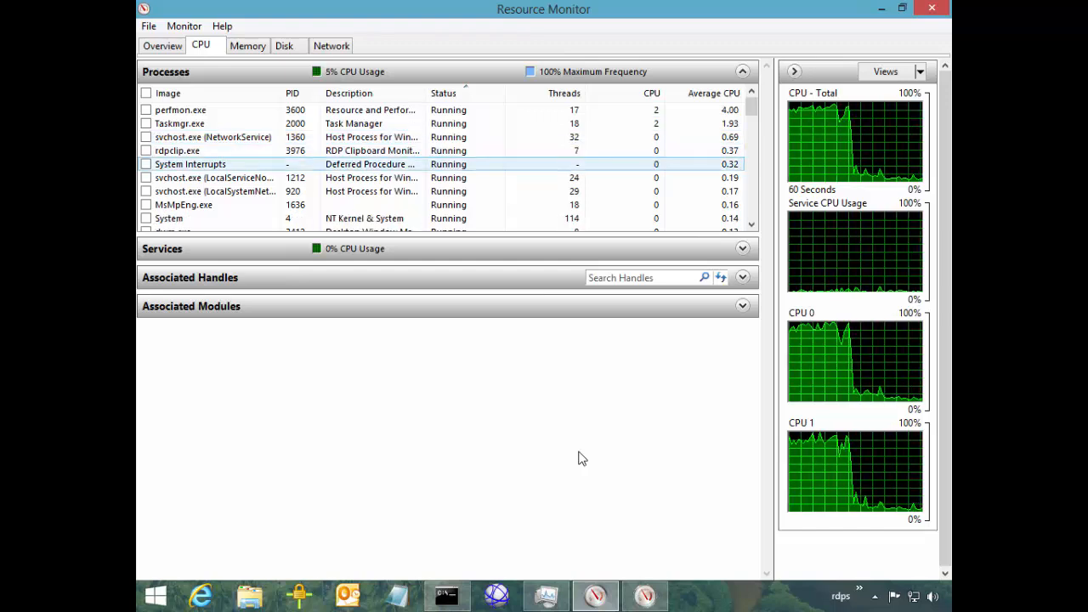
scroll(582, 459, "down", 4)
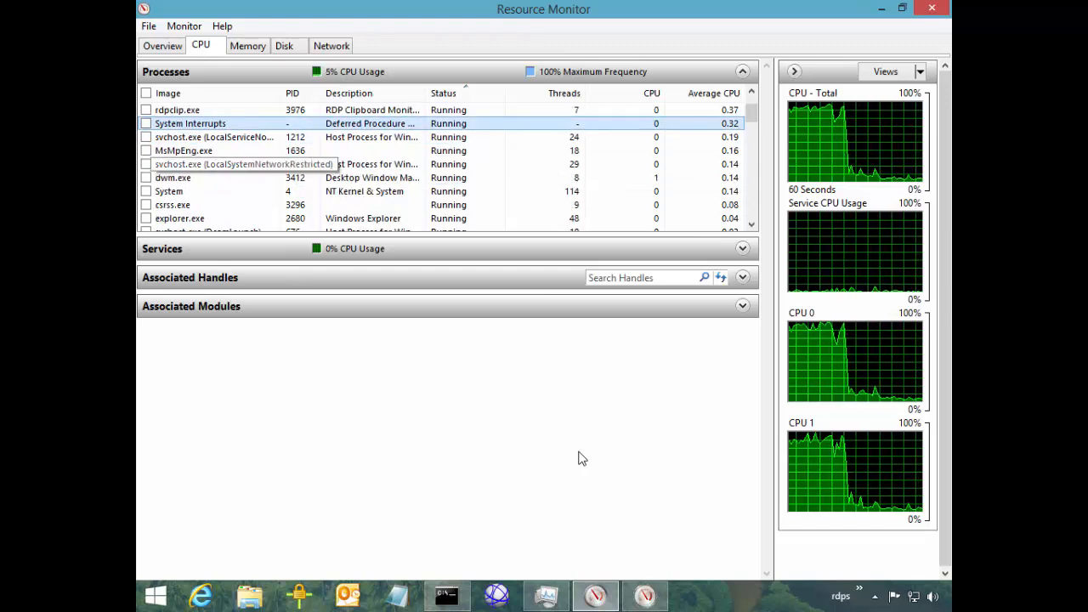
scroll(581, 459, "down", 5)
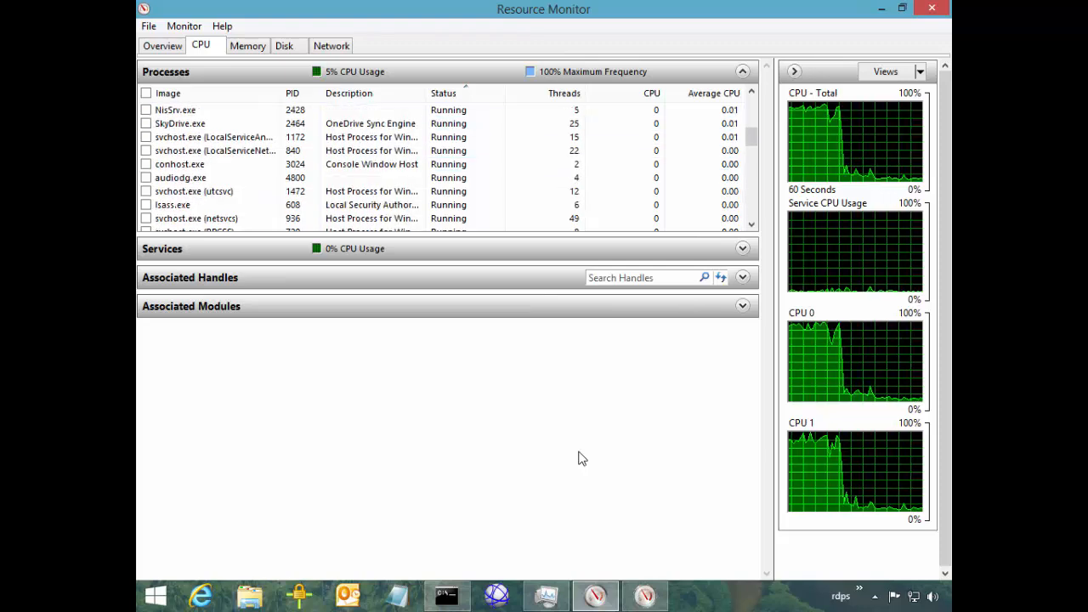
scroll(581, 459, "down", 5)
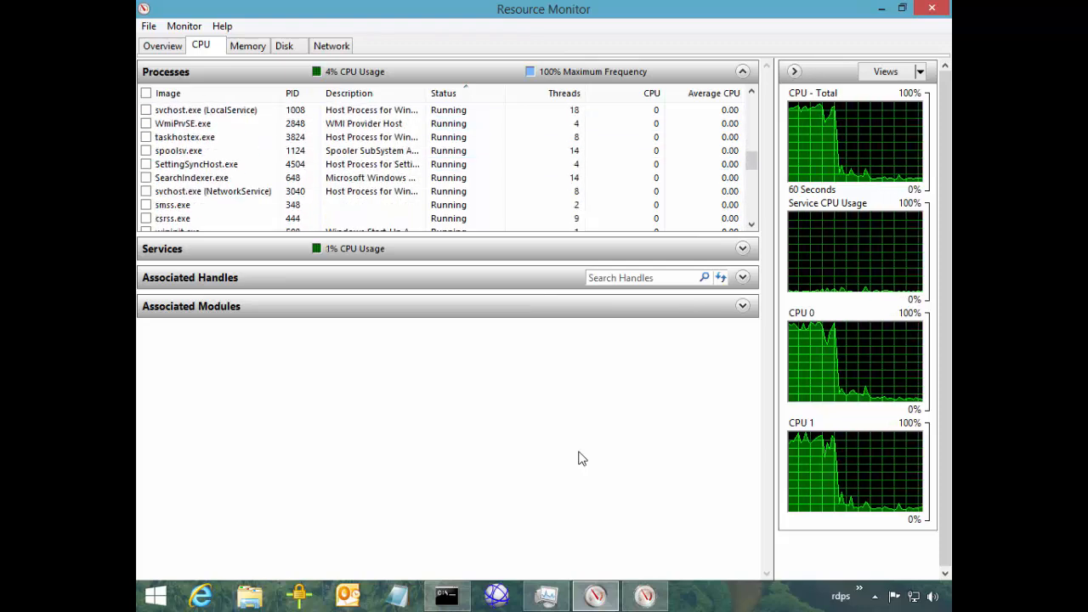
scroll(581, 459, "down", 5)
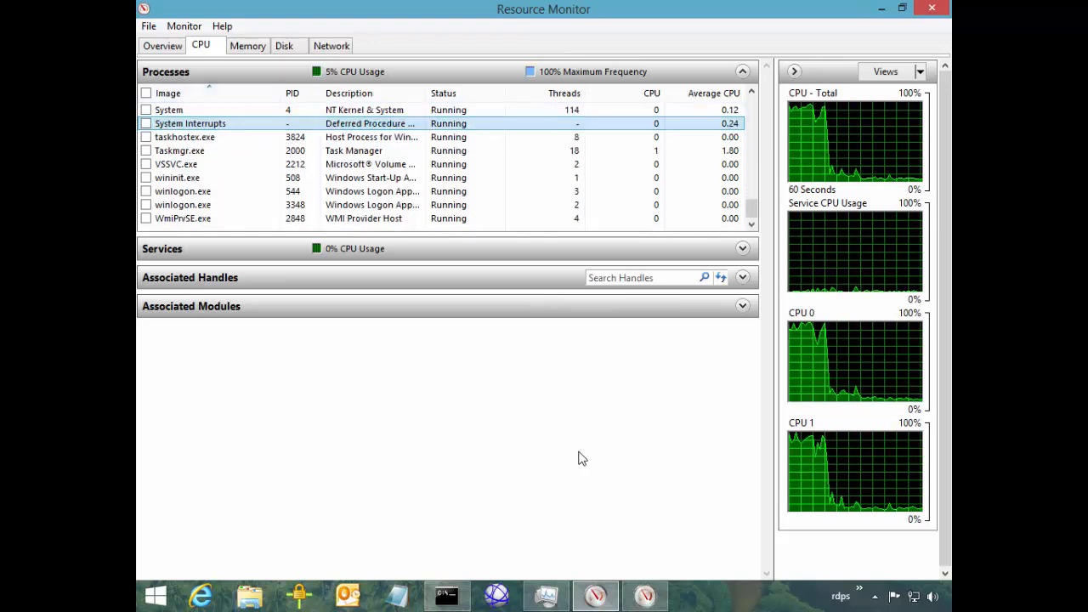
scroll(581, 459, "up", 8)
scroll(582, 459, "down", 4)
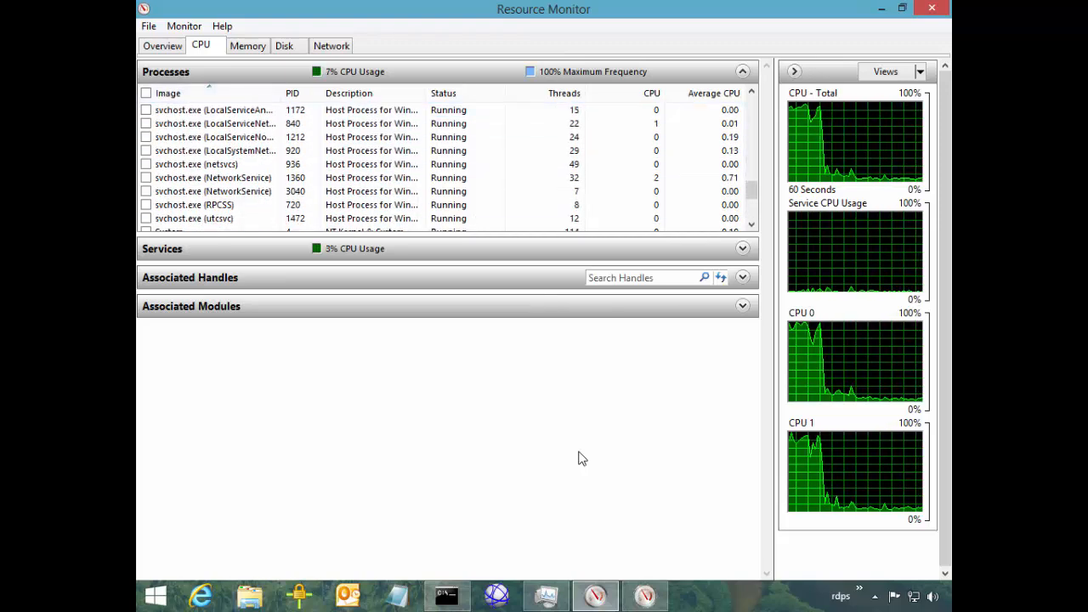
Widen the columns and pick svchost.exe (DcomLaunch) so its six services are listed
key("Up")
key("Up")
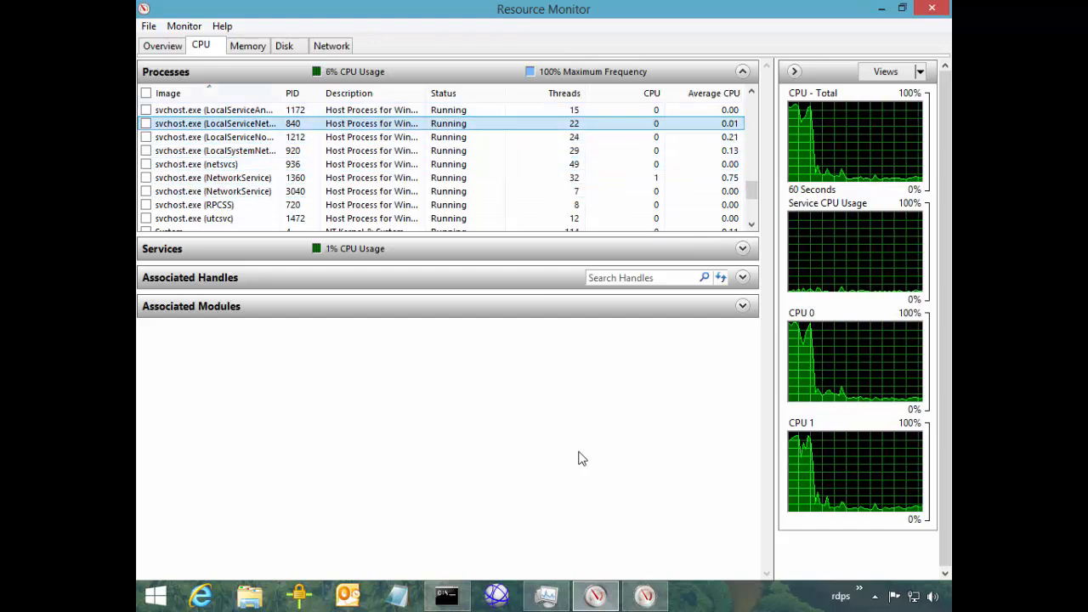
key("ctrl+KP_Add")
key("Up")
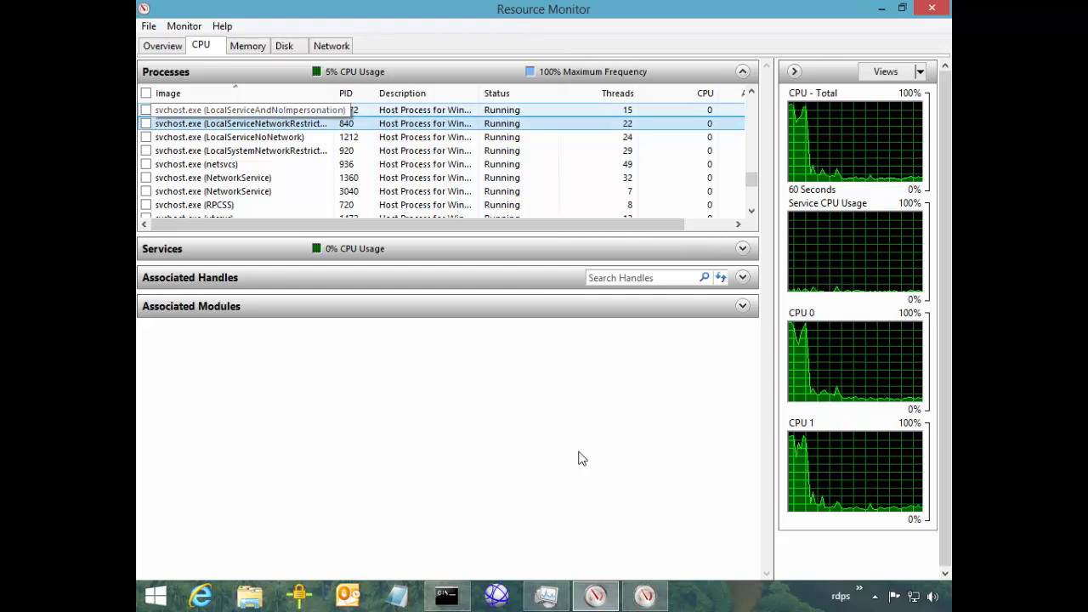
scroll(442, 157, "up", 1)
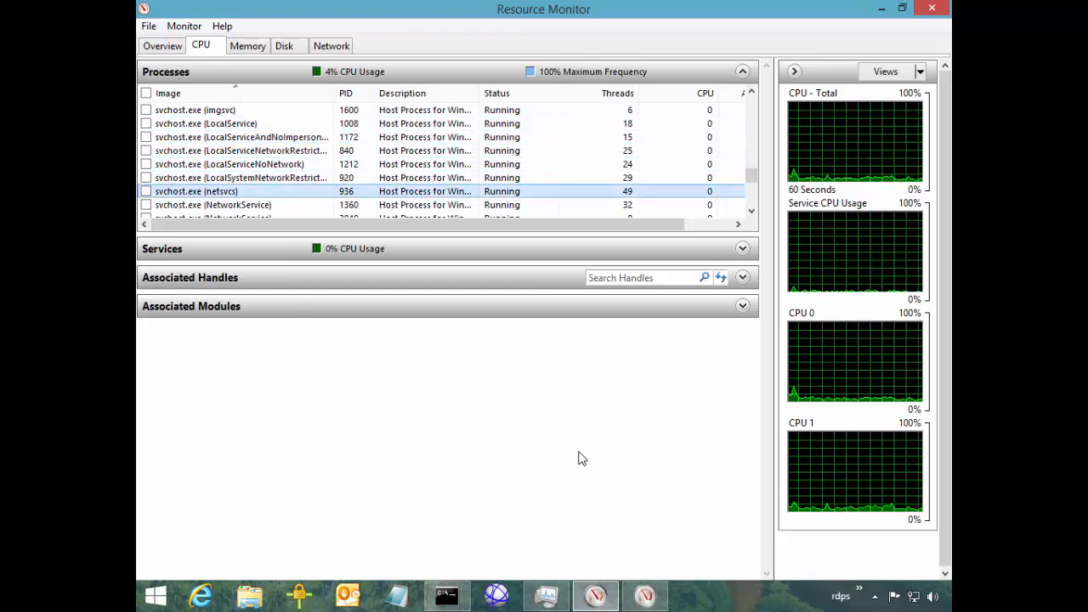
scroll(578, 459, "down", 1)
scroll(577, 458, "up", 2)
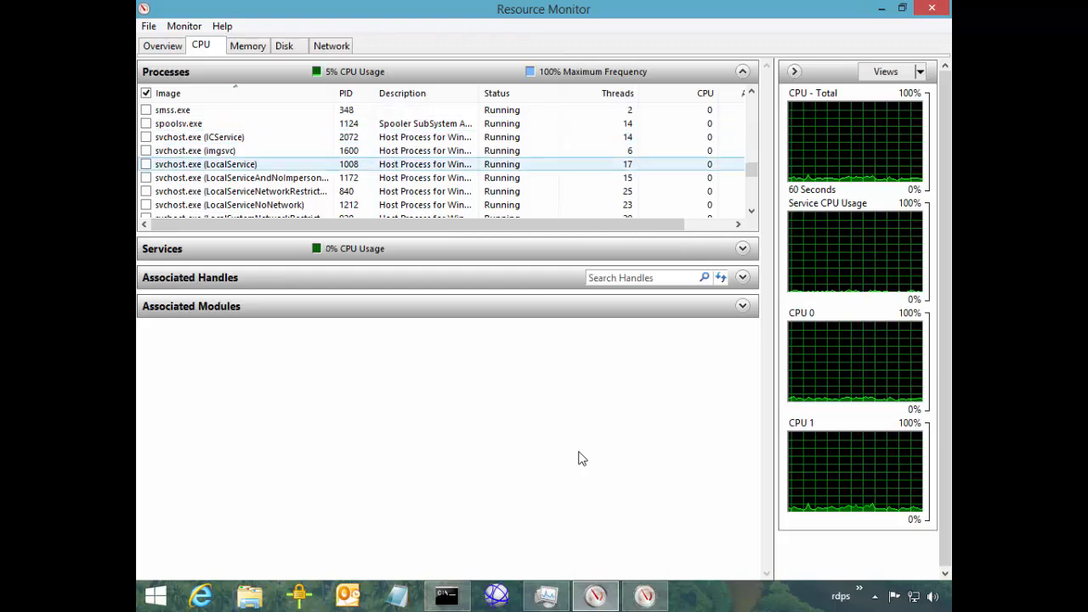
scroll(580, 459, "up", 15)
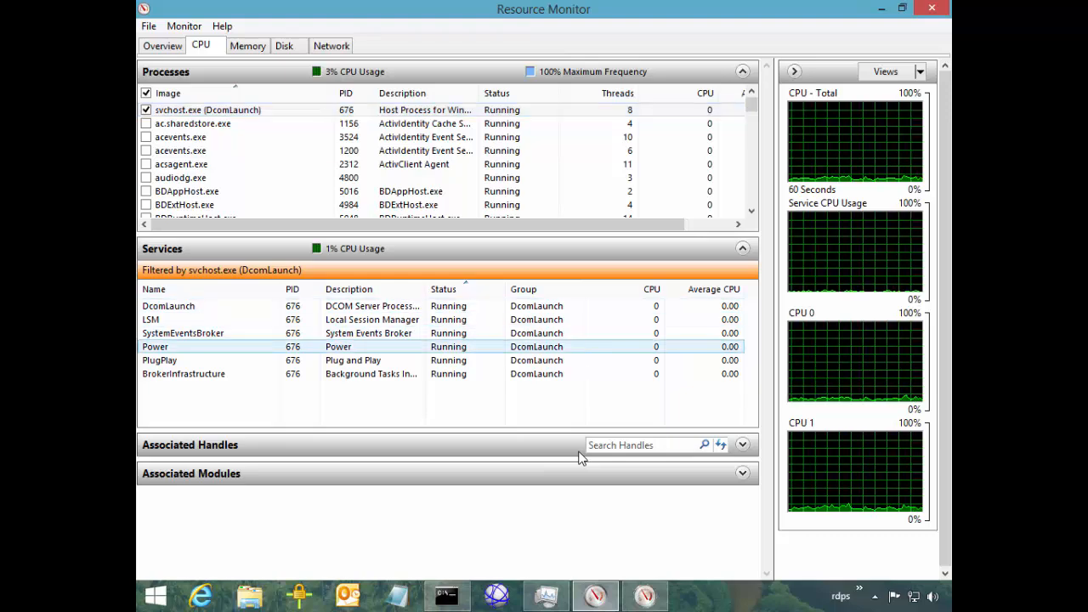
Review DcomLaunch's associated handles, then show the Memory tab with 975 MB in use
left_click(579, 451)
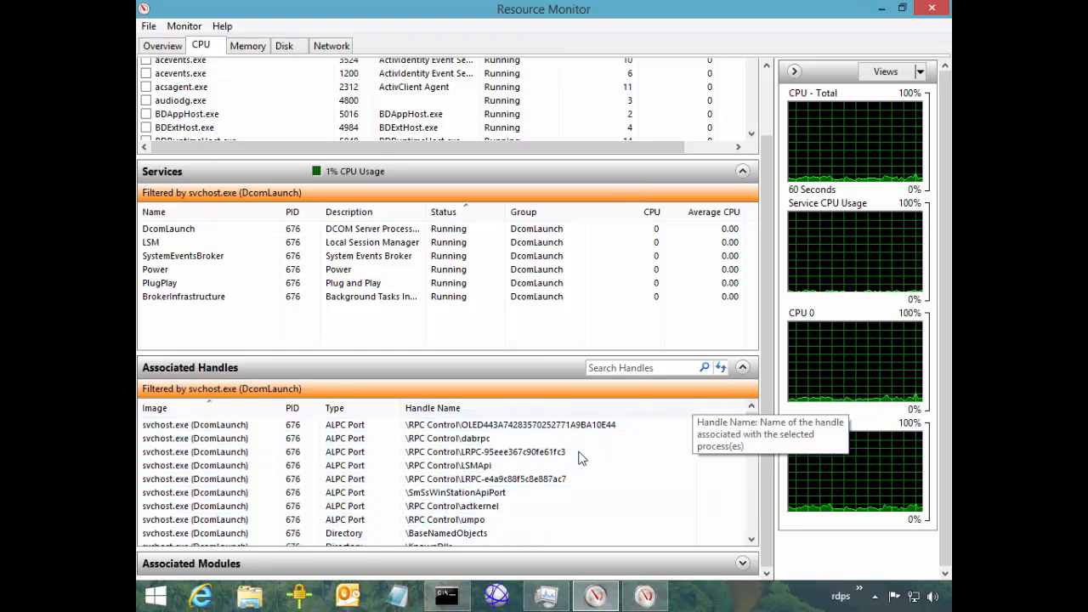
scroll(579, 458, "down", 3)
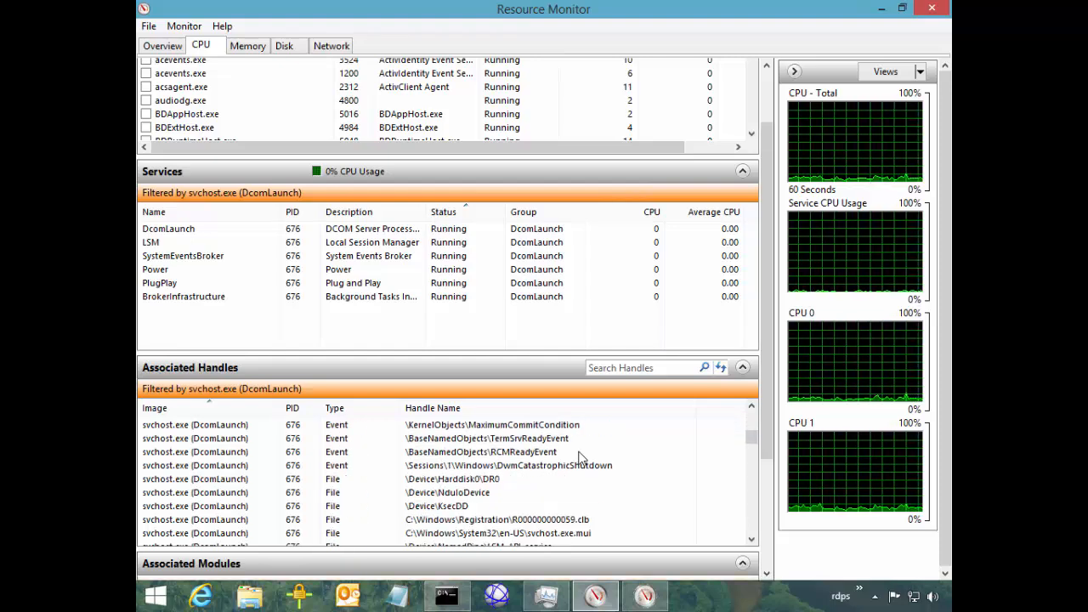
scroll(579, 459, "down", 3)
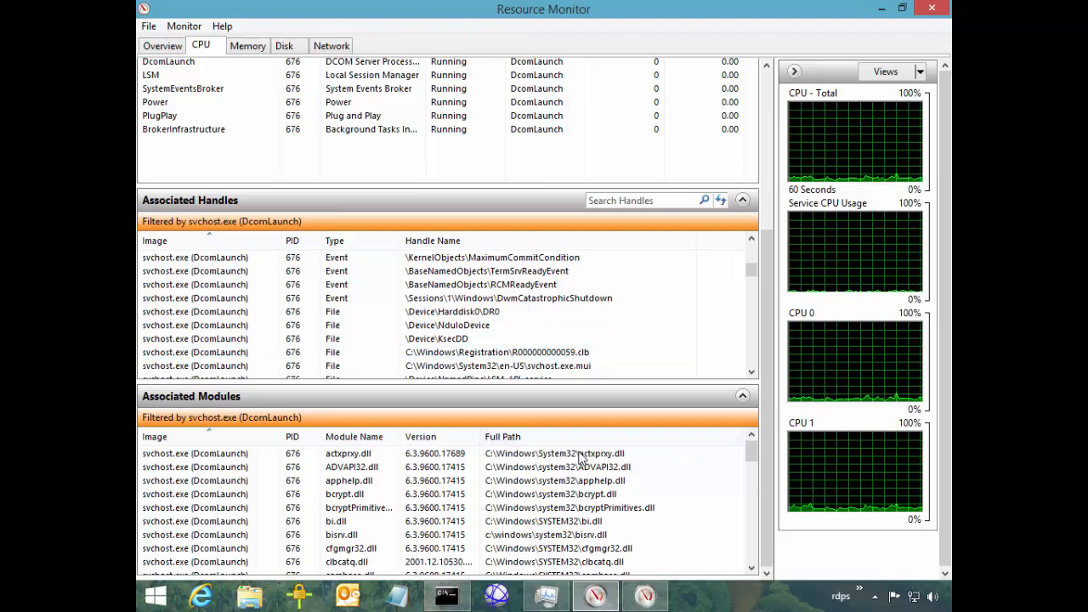
scroll(578, 455, "up", 3)
scroll(578, 456, "up", 1)
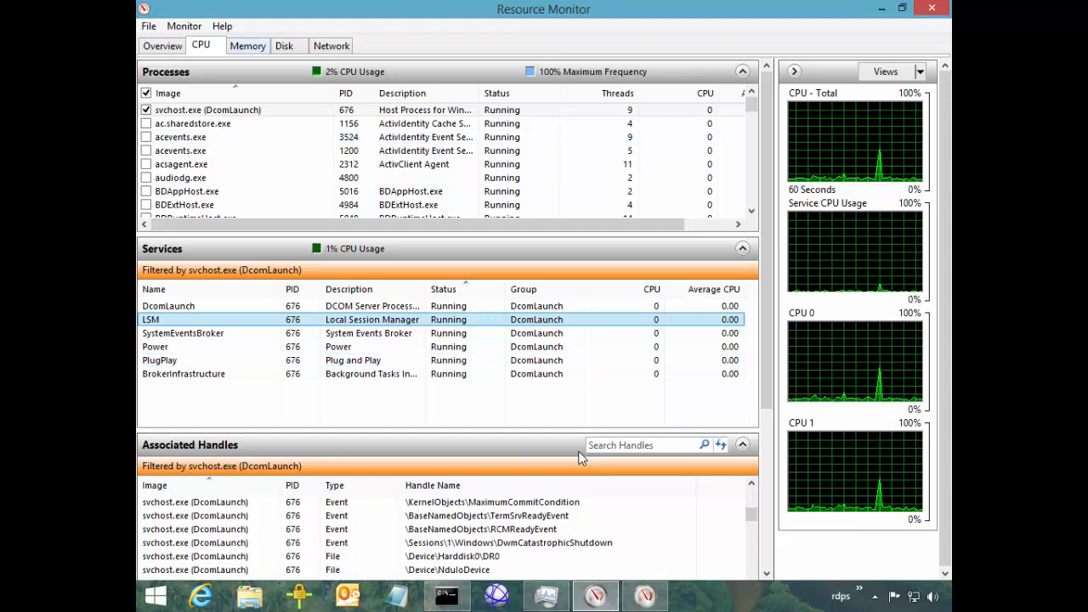
left_click(247, 46)
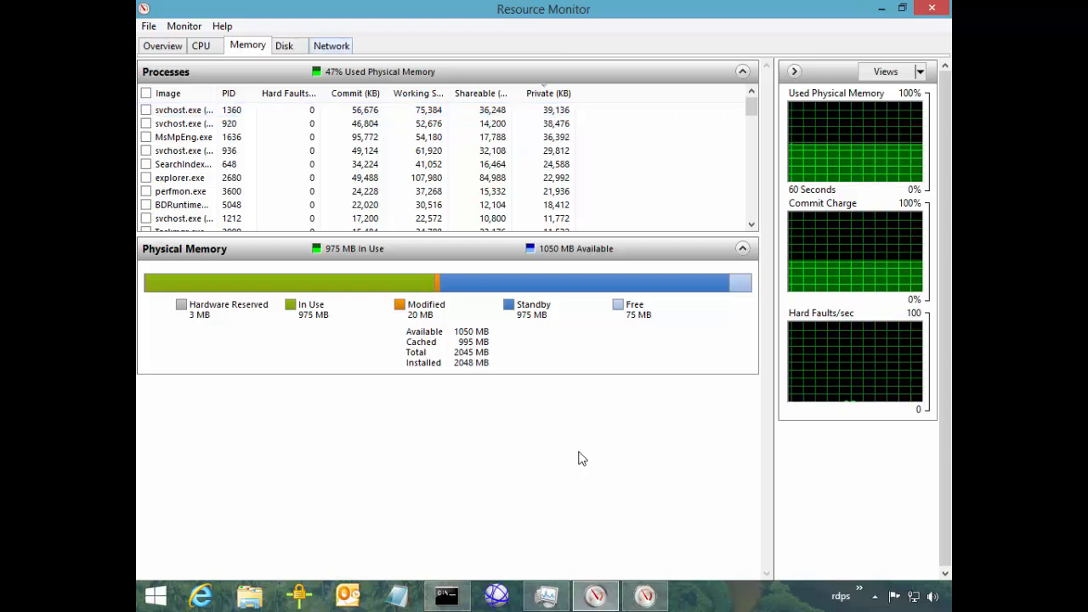
On the Disk tab, filter to svchost.exe (LocalServiceNoNetwork) and expand its C:\$LogFile disk activity
key("ctrl+Tab")
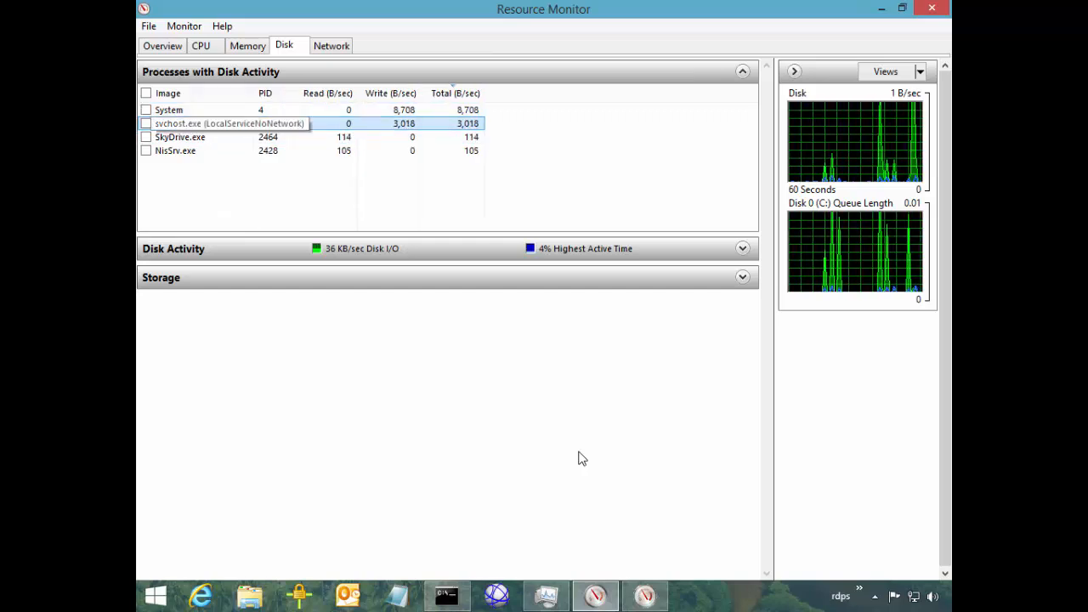
key("space")
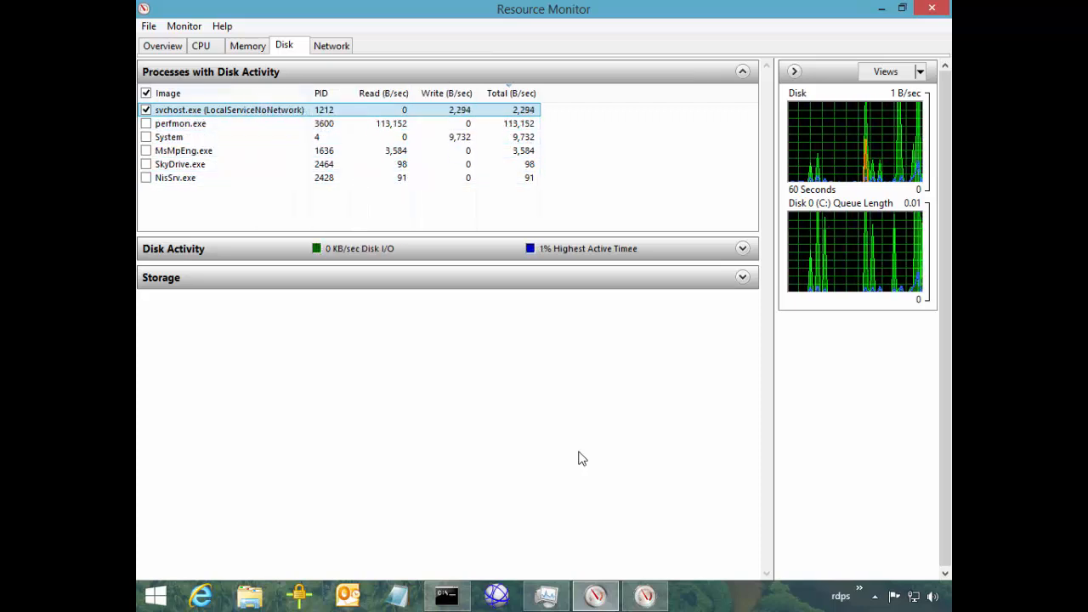
key("Tab")
key("space")
key("Tab")
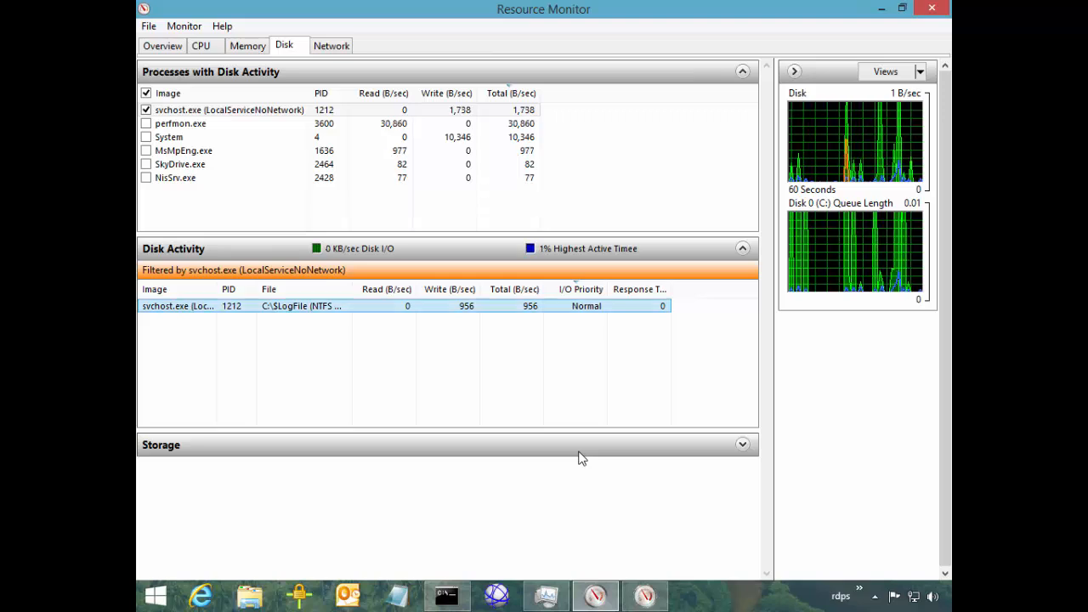
Expand Storage for C:, clear the svchost.exe filter, and return to the Overview summary
left_click(578, 453)
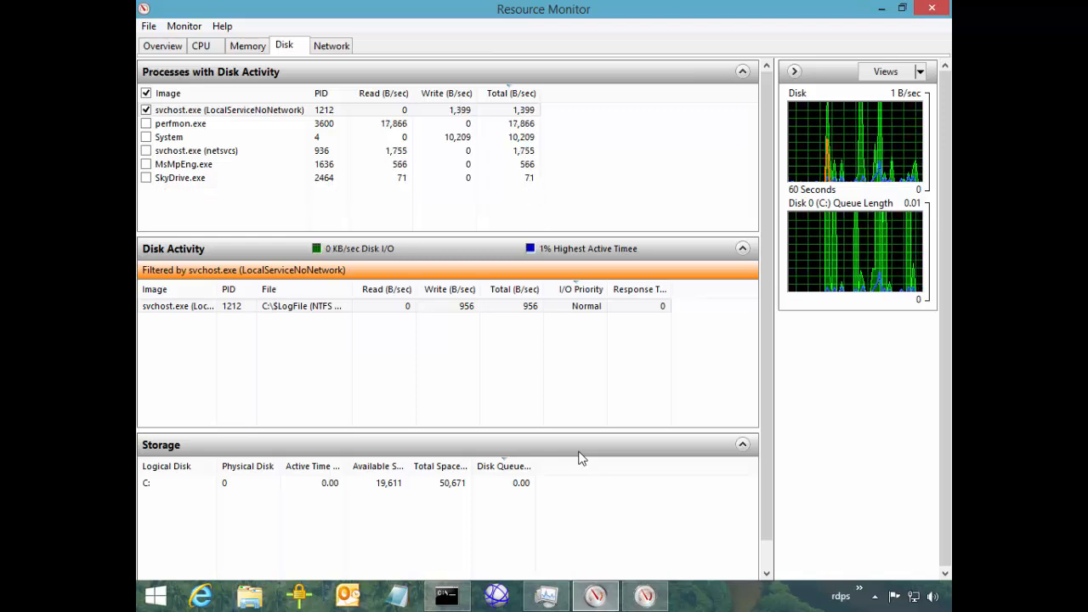
key("Tab")
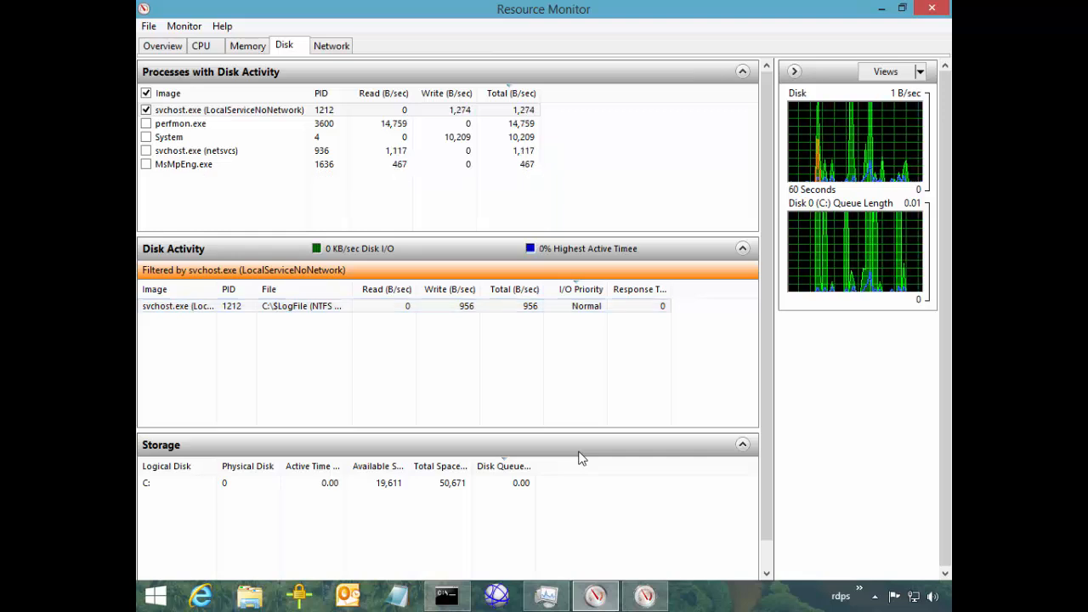
key("Tab")
scroll(581, 459, "down", 1)
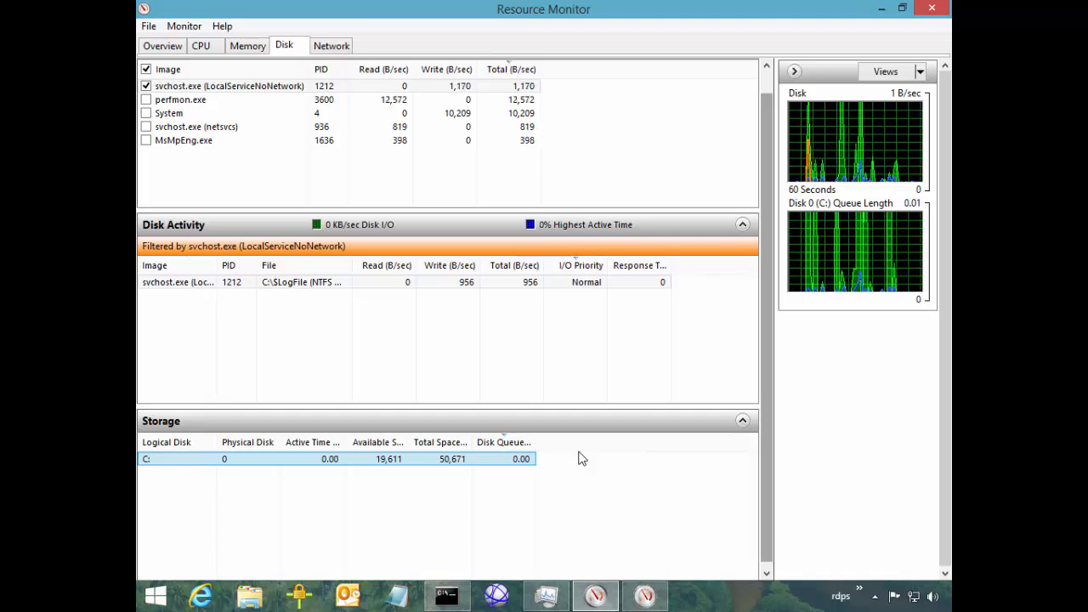
scroll(581, 459, "up", 1)
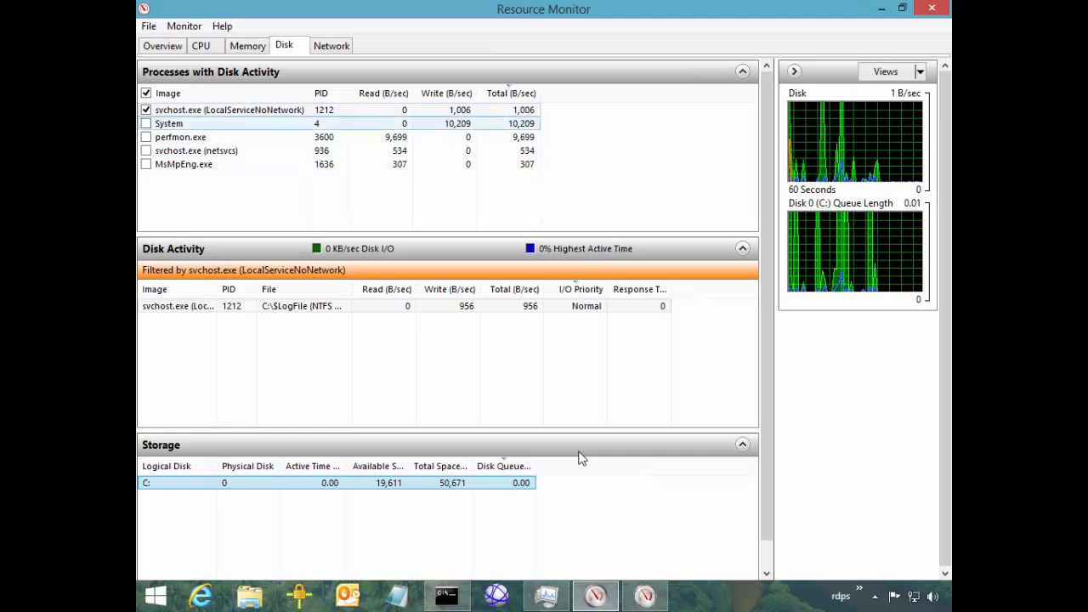
key("space")
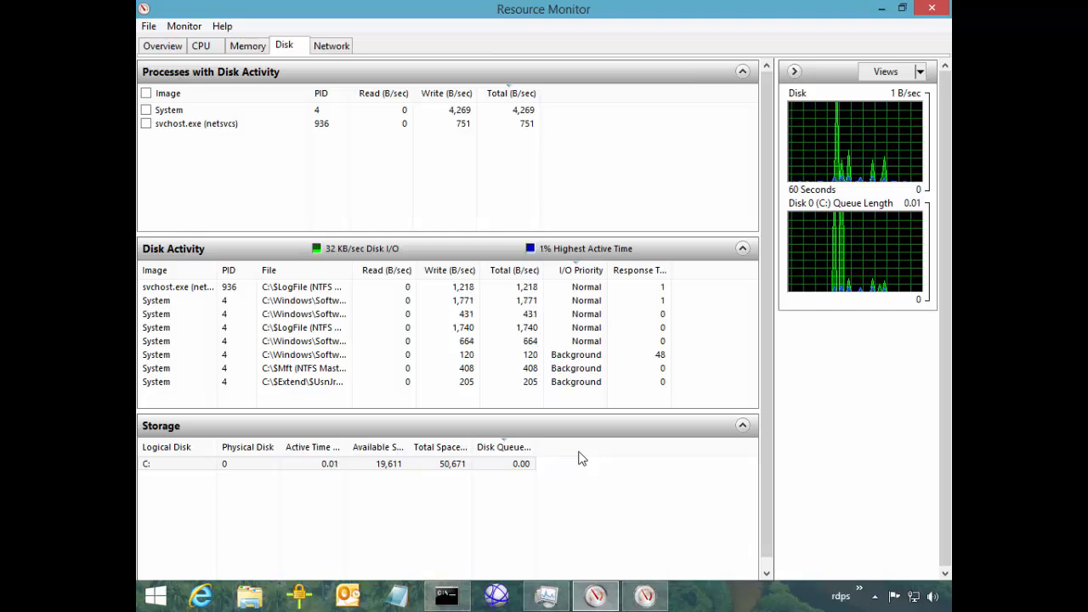
left_click(162, 46)
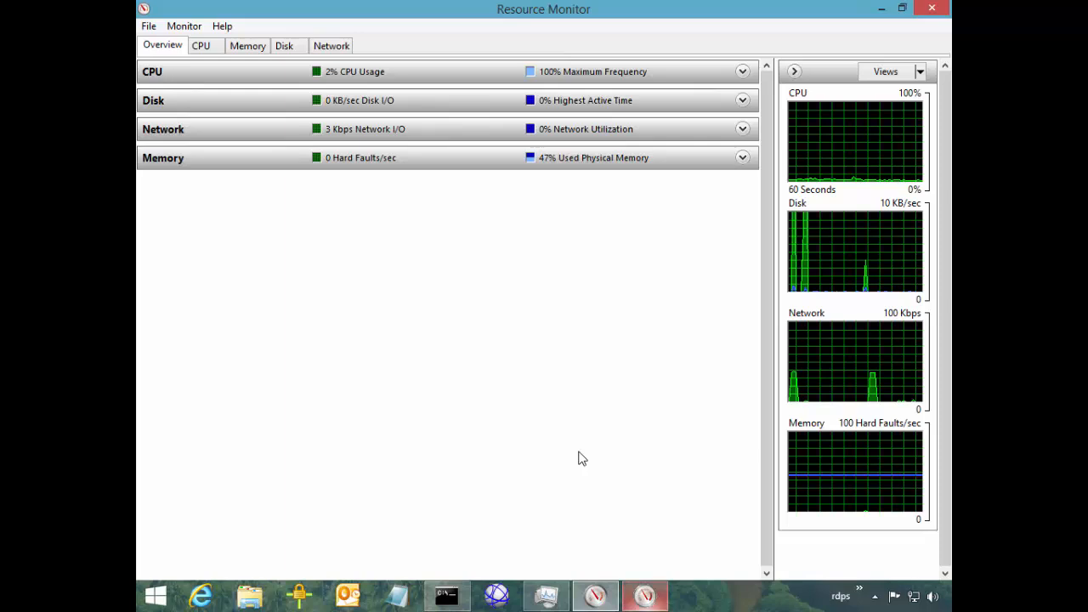
Switch to Performance Monitor, graphing the PhysicalDisk 0 C: Avg. Disk sec/Read and sec/Write counters
key("alt+Tab")
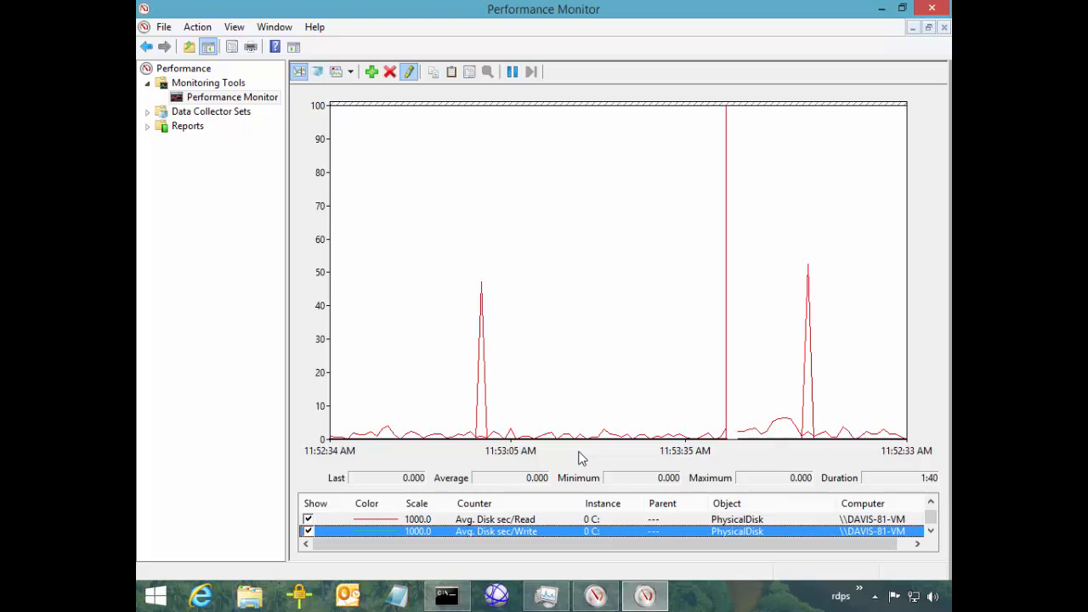
key("Tab")
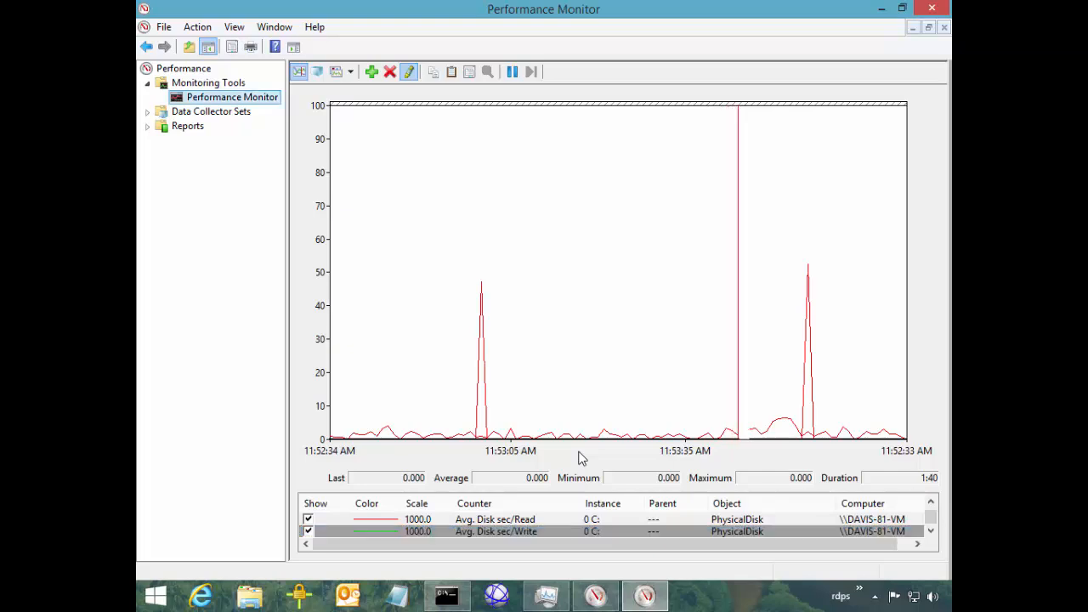
left_click(147, 112)
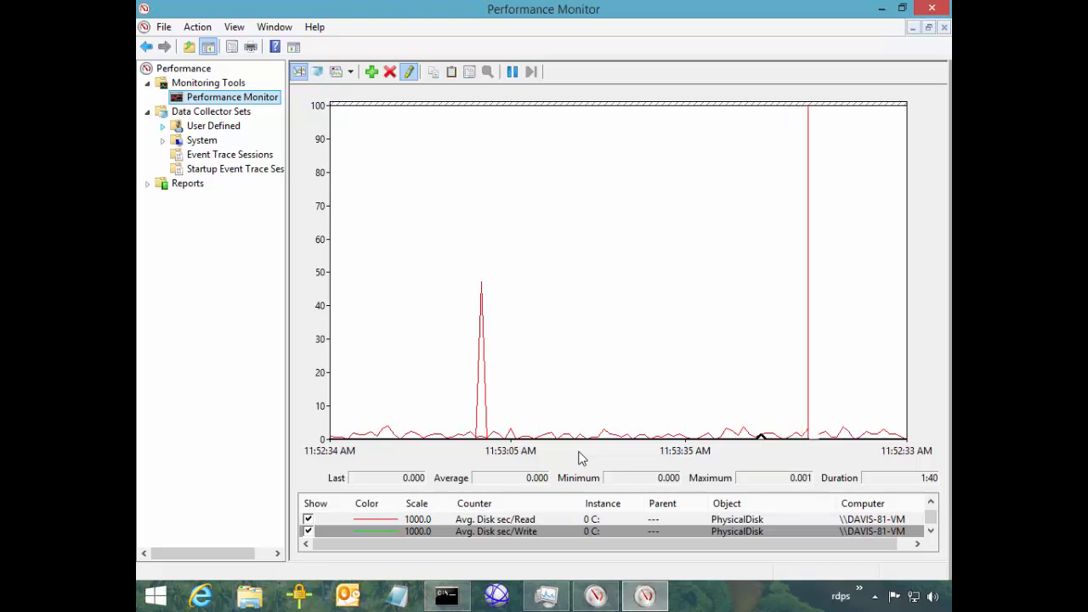
right_click(207, 138)
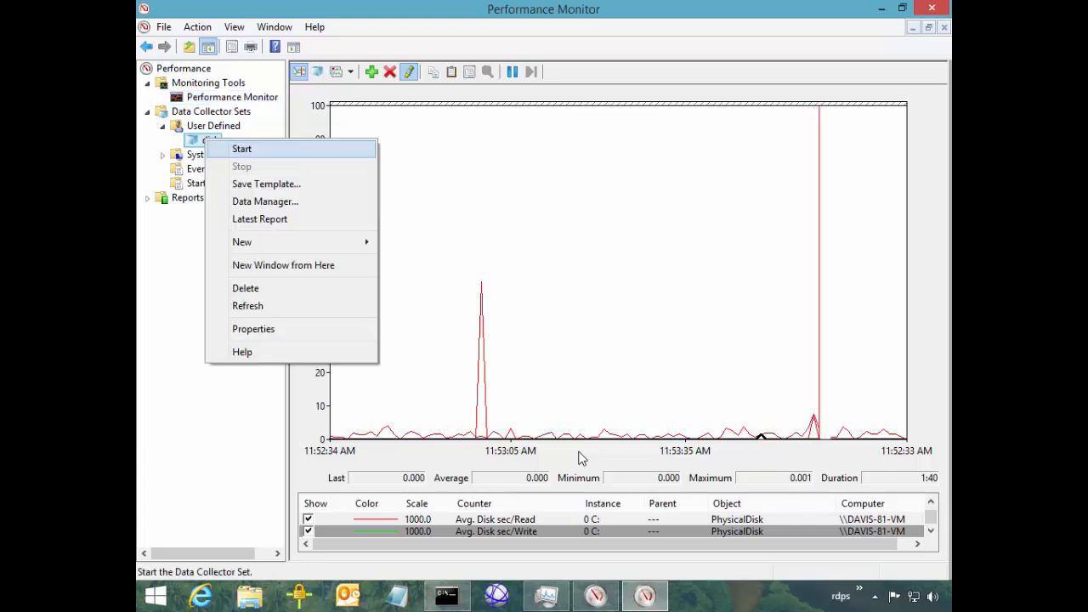
left_click(244, 288)
left_click(582, 299)
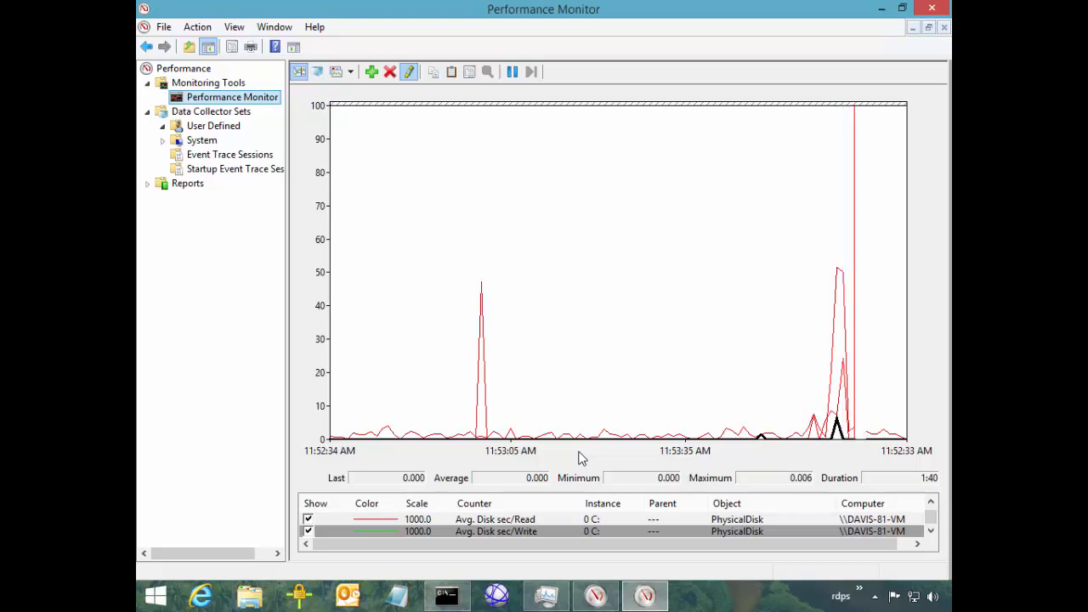
key("Down")
key("Down")
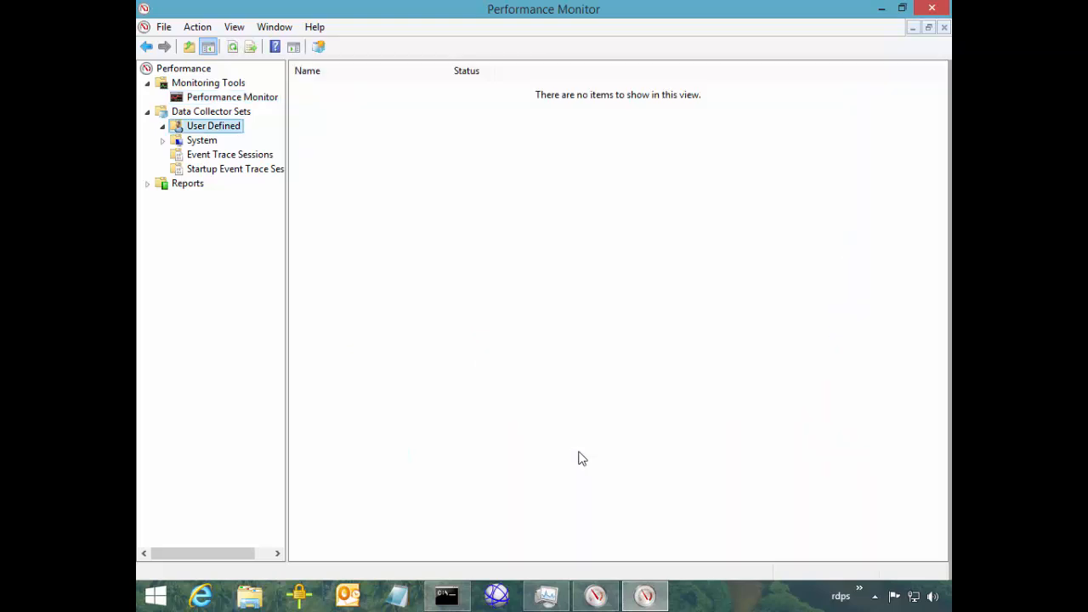
key("Up")
key("Up")
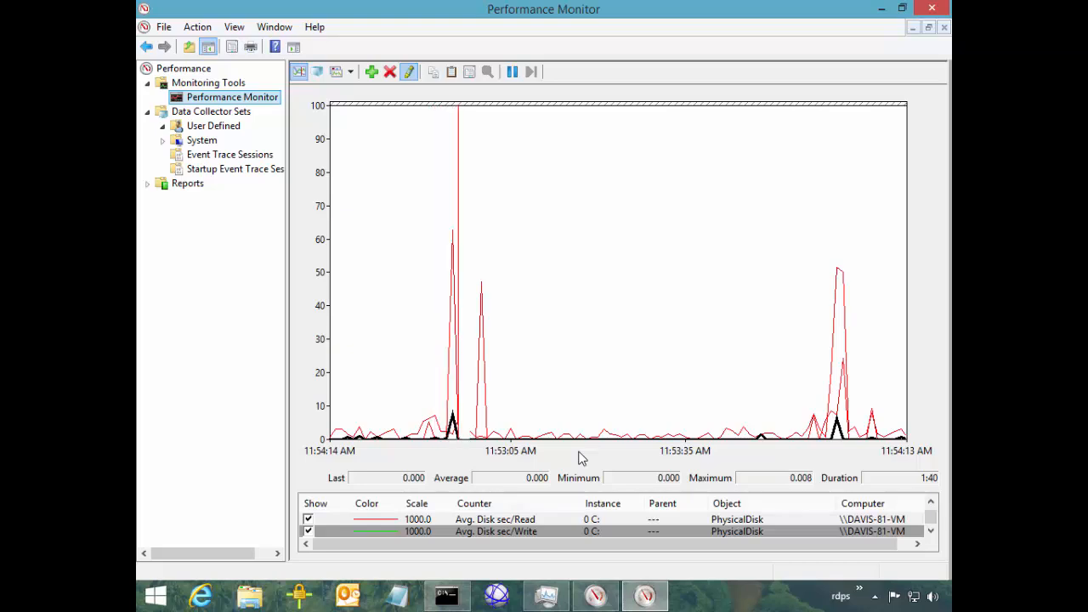
Add Processor Information % Processor Time (_Total), close Add Counters, and reopen it with Ctrl+N
left_click(580, 458)
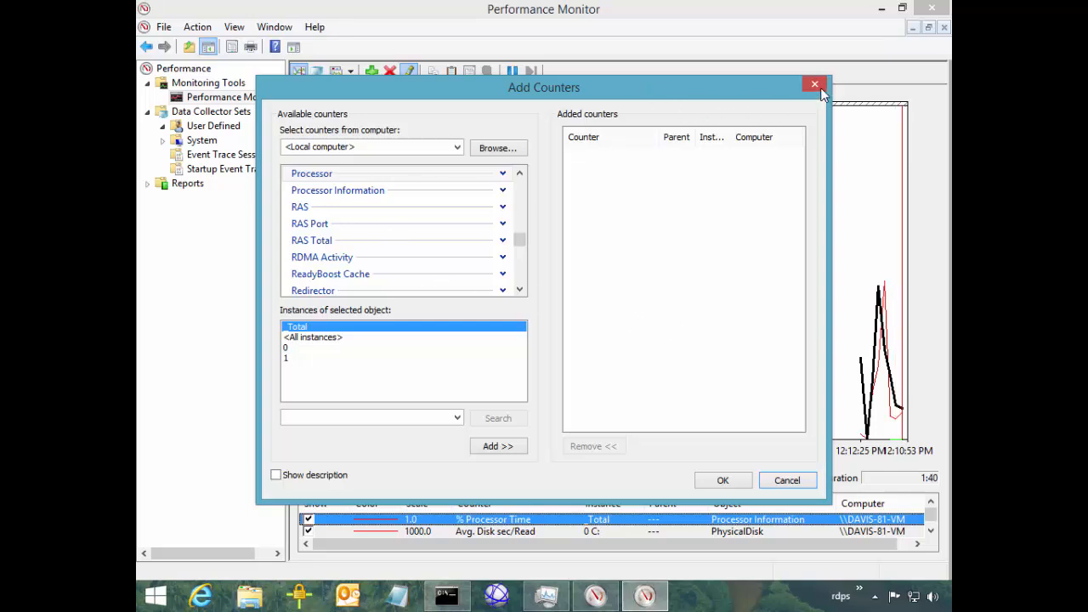
left_click(814, 85)
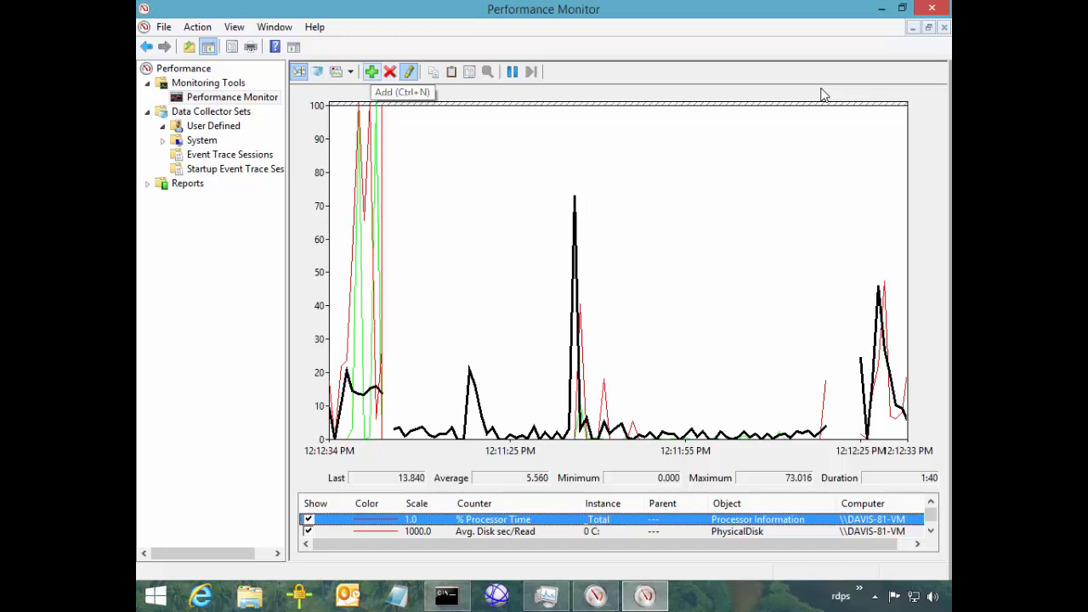
key("ctrl+n")
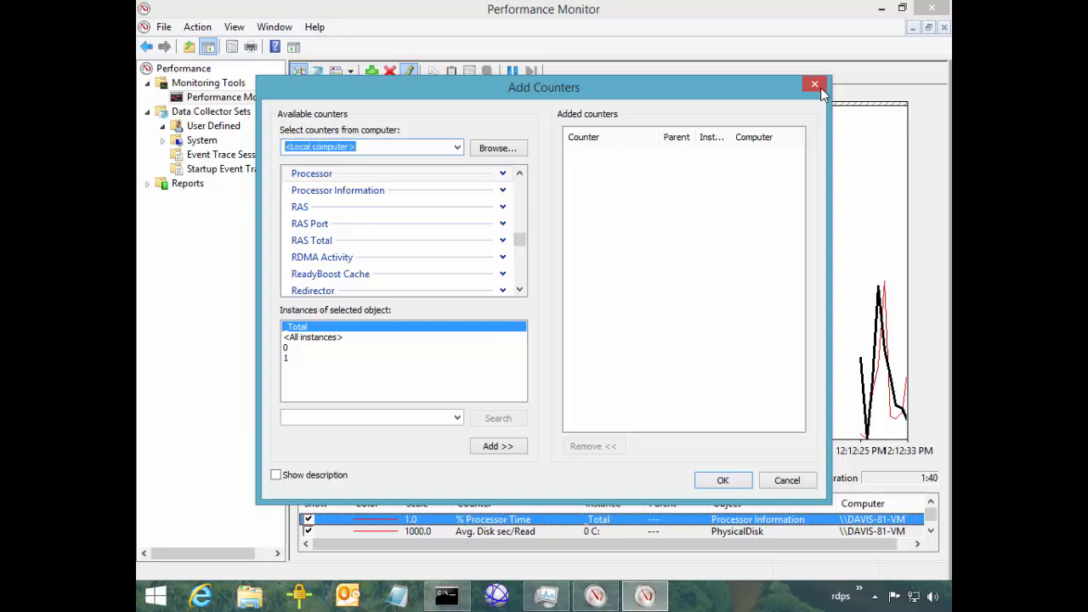
type("\\\\")
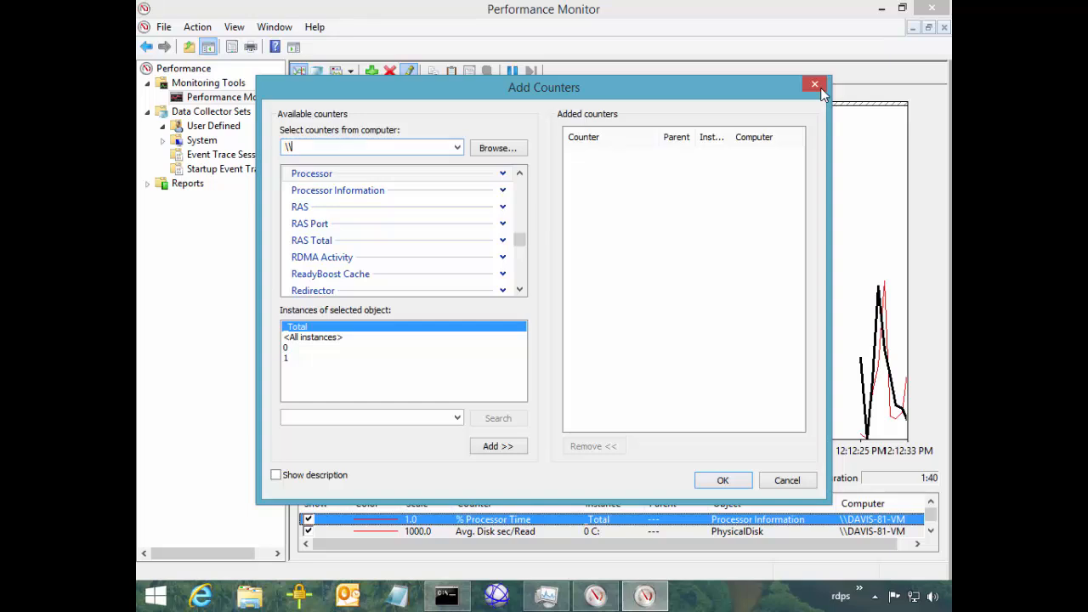
type("server")
key("BackSpace")
key("BackSpace")
key("BackSpace")
key("BackSpace")
key("BackSpace")
key("BackSpace")
key("BackSpace")
key("BackSpace")
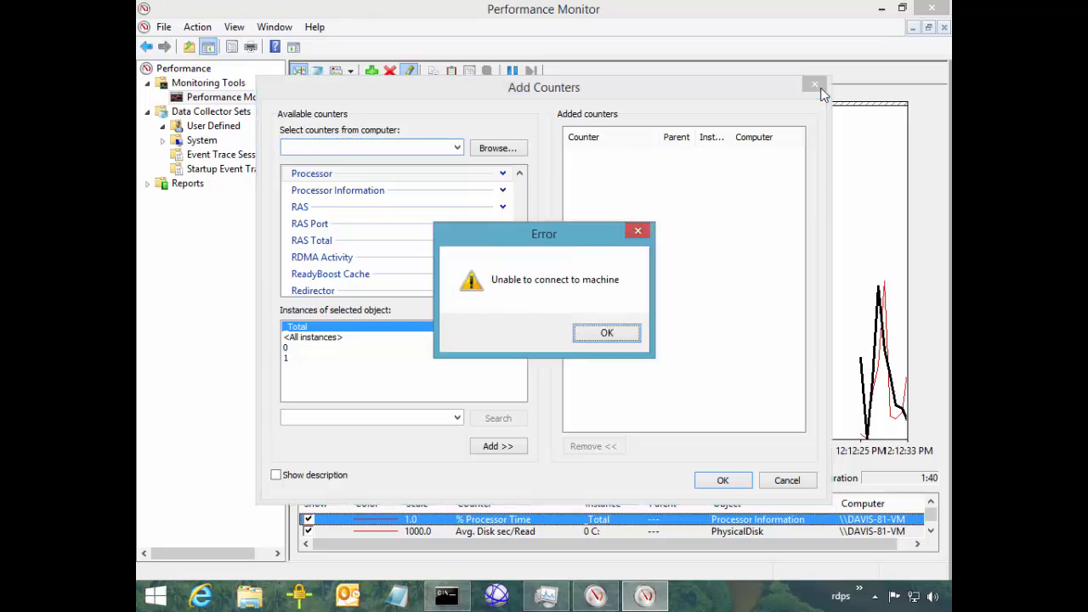
key("Return")
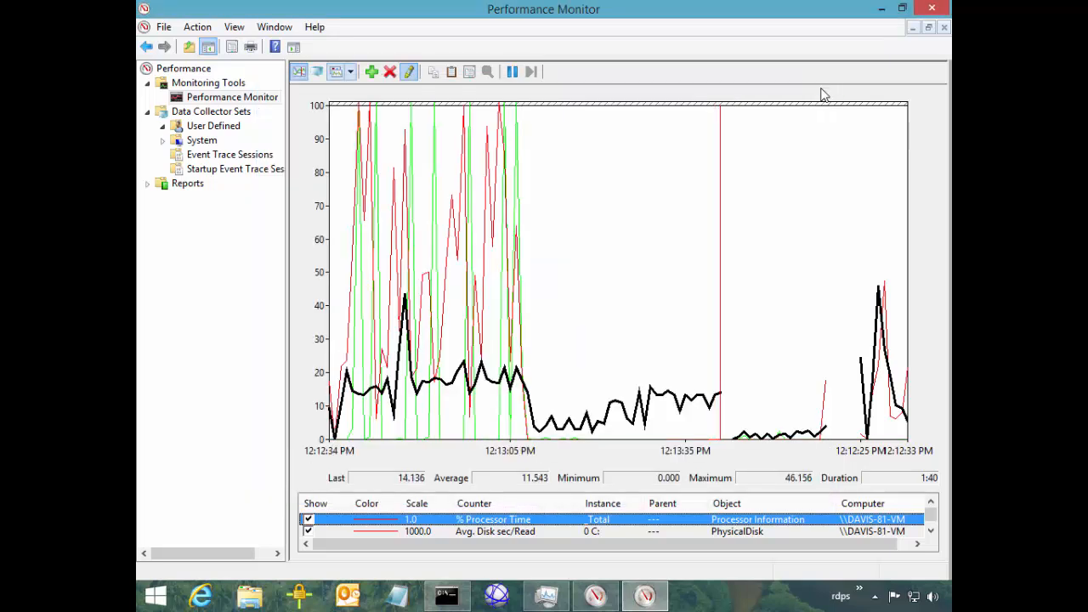
key("ctrl+i")
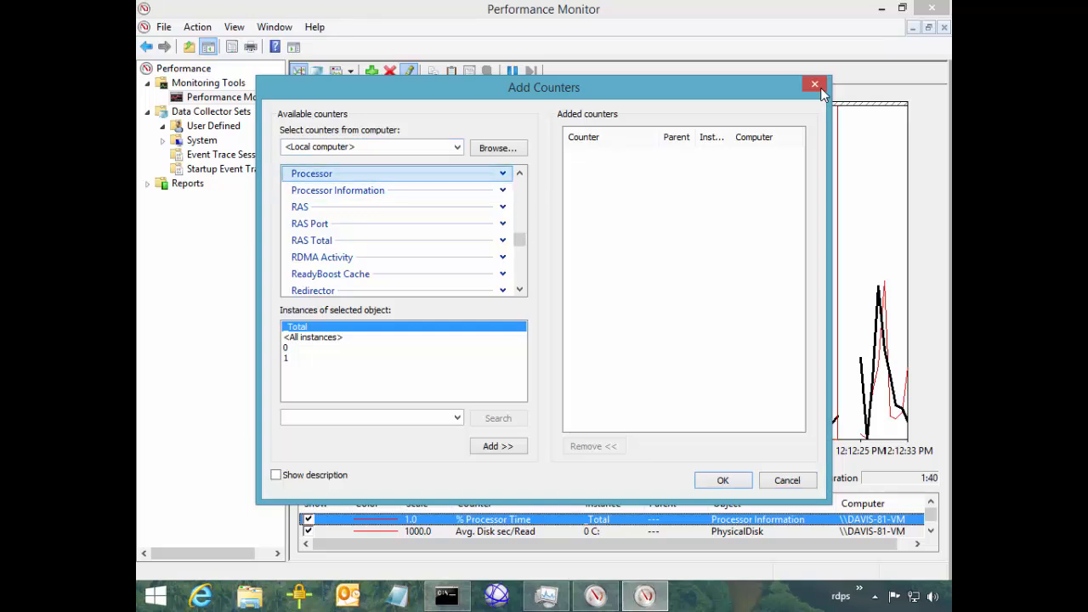
Scroll the Available counters list up toward the LogicalDisk object
left_click(519, 173)
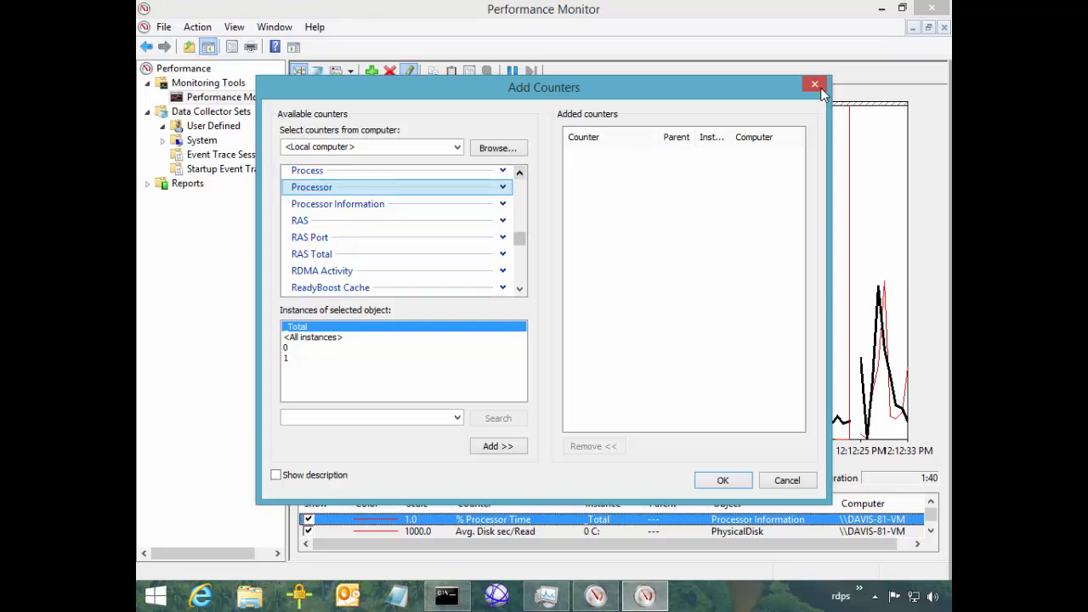
left_click(519, 172)
left_click(519, 173)
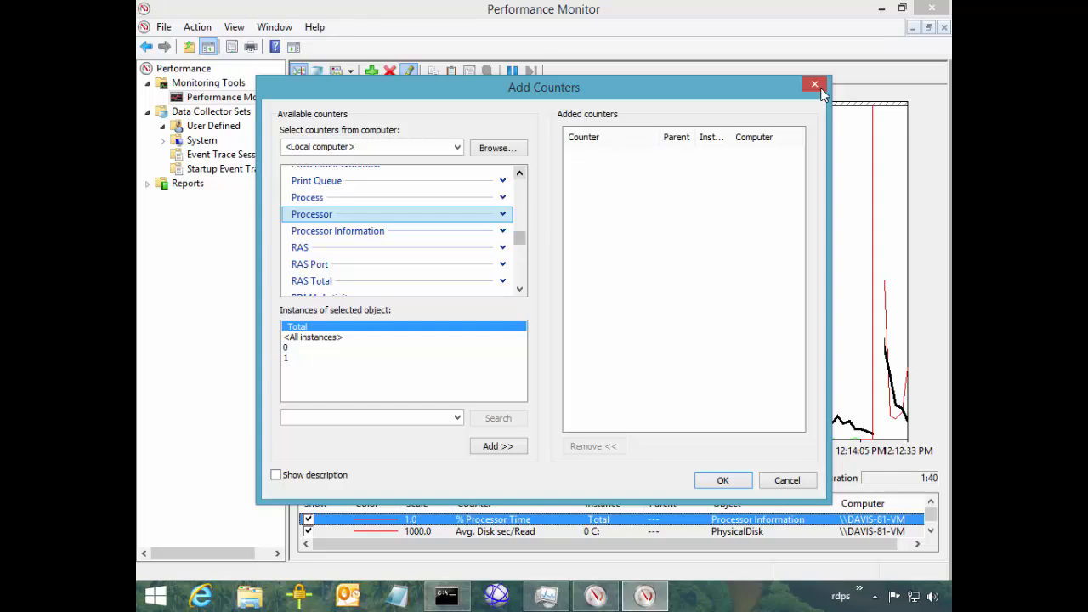
left_click(519, 173)
left_click(519, 173)
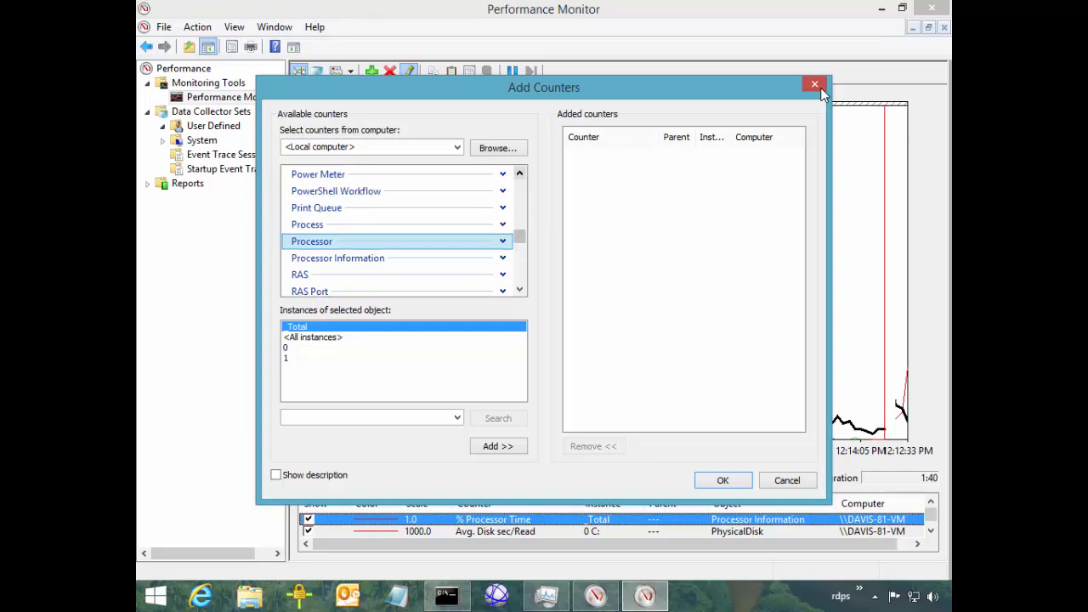
left_click(519, 173)
left_click(519, 172)
left_click(519, 172)
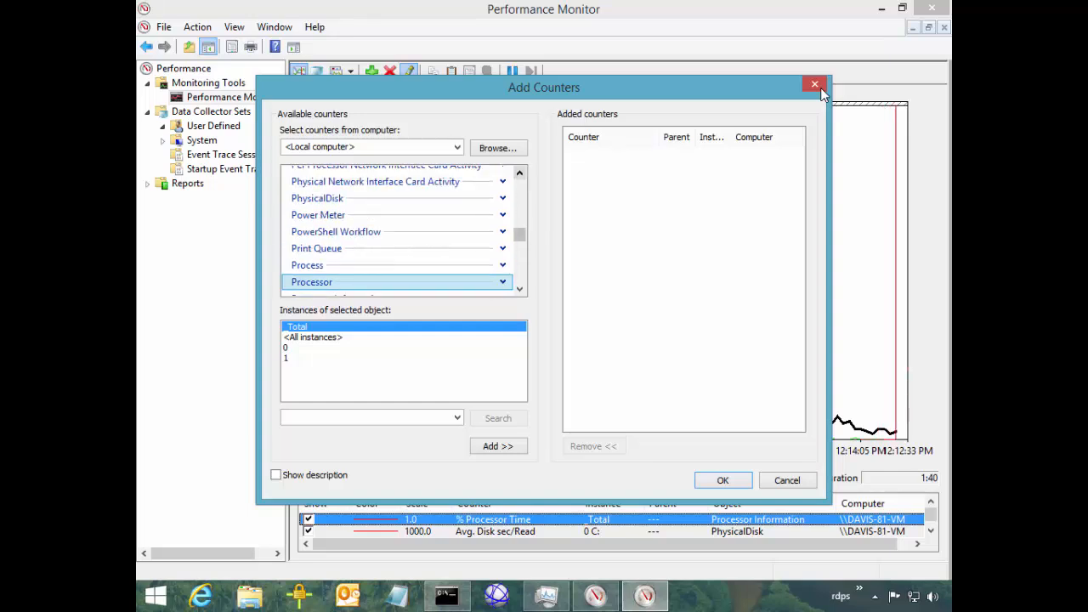
left_click(519, 172)
left_click(519, 172)
left_click(519, 173)
left_click(519, 173)
left_click(519, 173)
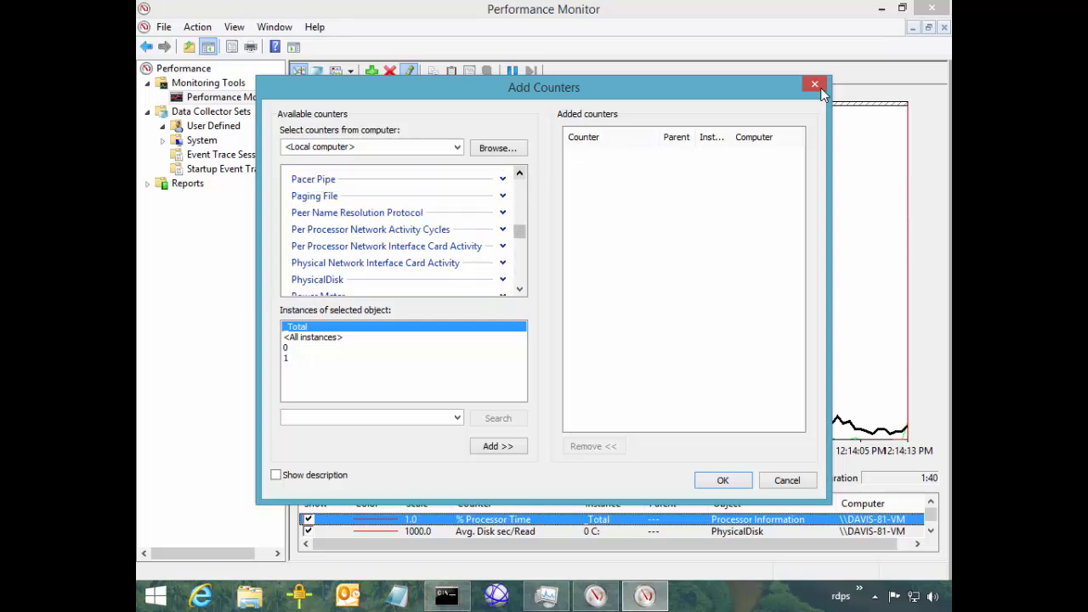
left_click(519, 173)
left_click(519, 173)
mouse_move(519, 230)
left_mouse_down()
mouse_move(519, 185)
mouse_move(519, 274)
mouse_move(519, 185)
mouse_move(519, 218)
left_mouse_up()
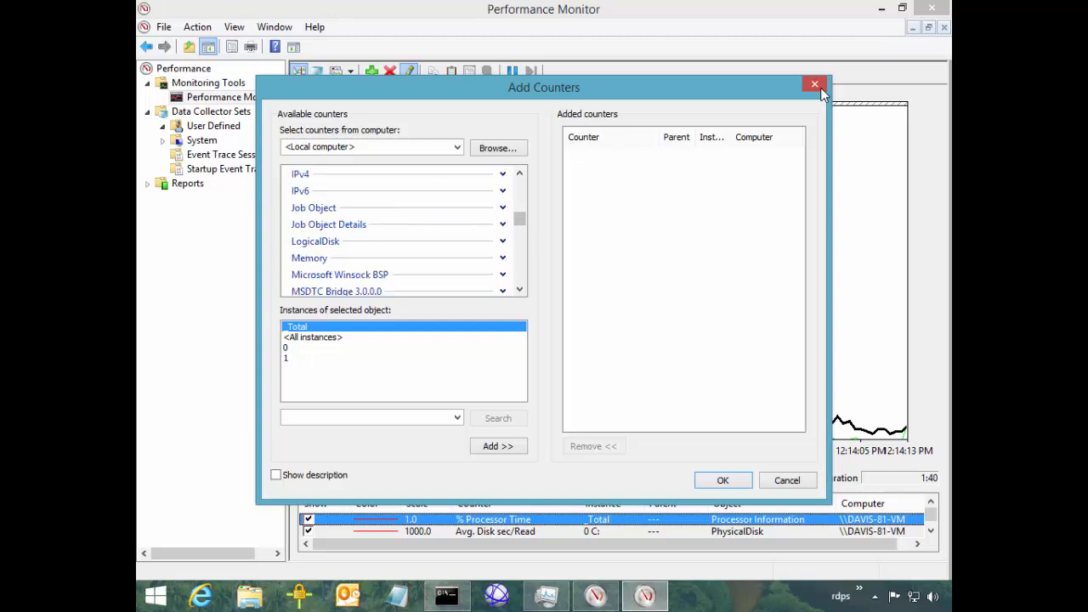
Select LogicalDisk, briefly try Job Object Details, and return to LogicalDisk
left_click(315, 242)
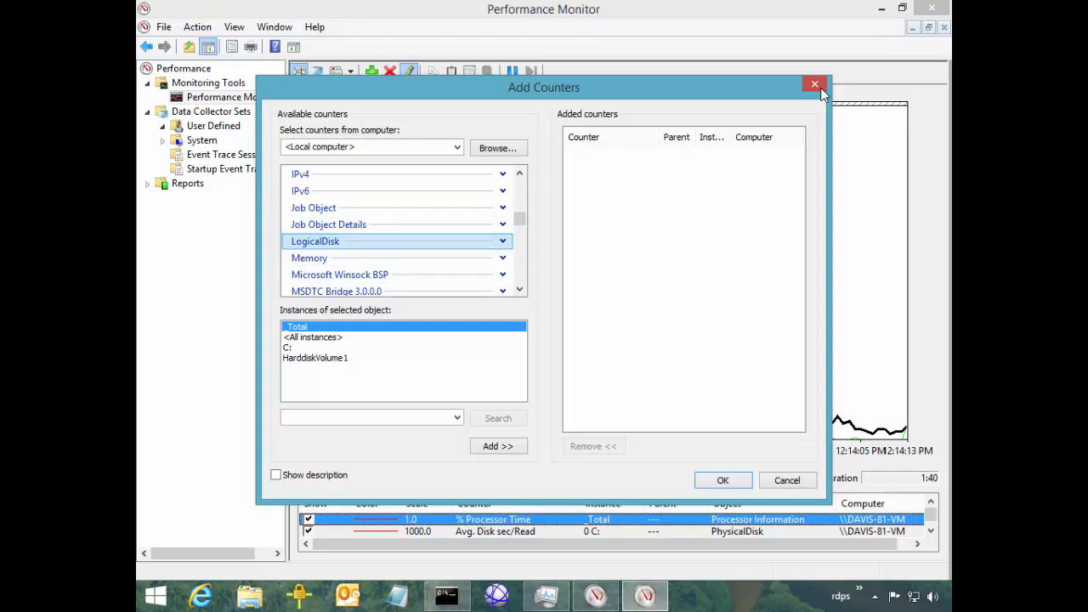
left_click(328, 224)
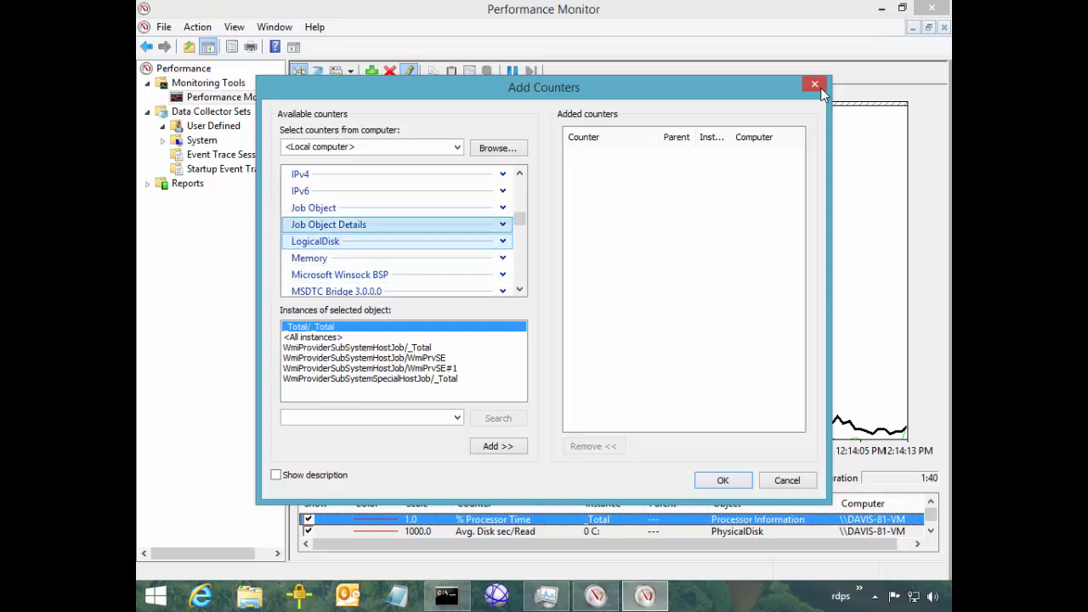
left_click(315, 241)
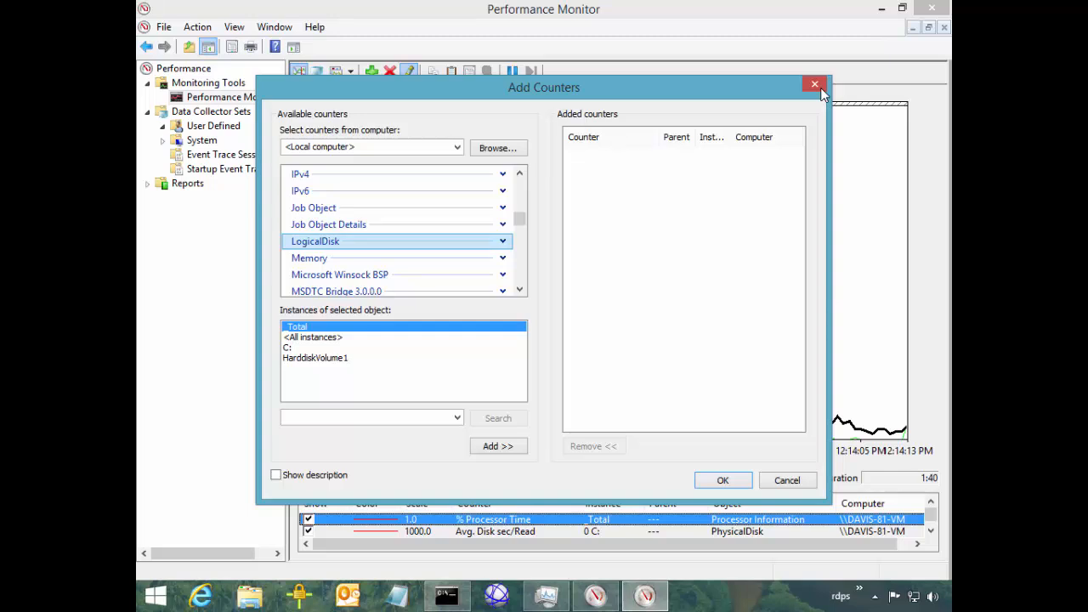
Browse the LogicalDisk instances (<All instances>, HarddiskVolume1, C:) and the PhysicalDisk 0 C: instance
left_click(313, 337)
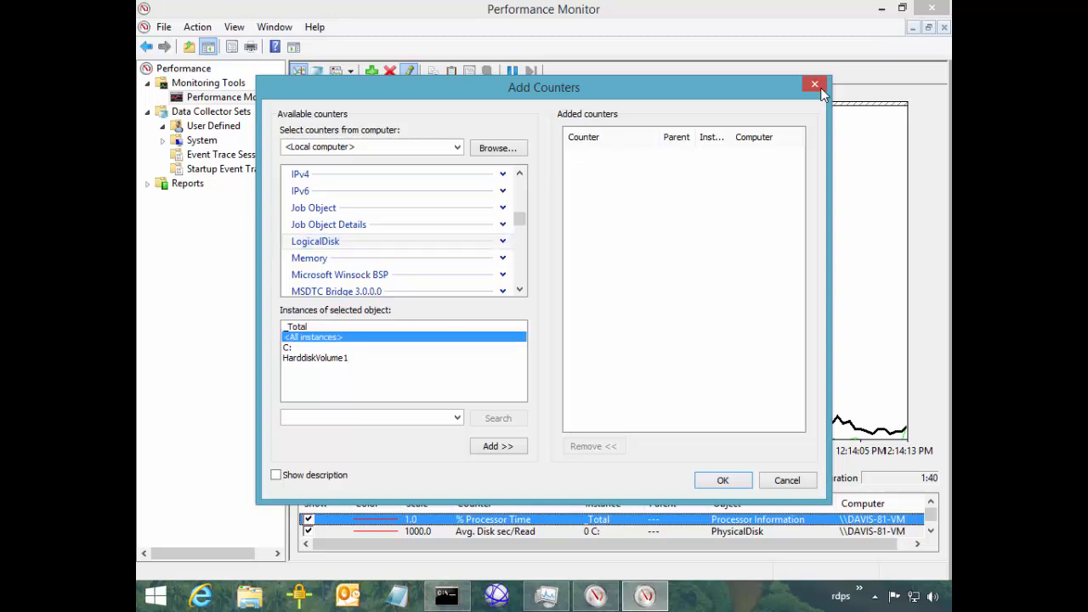
key("Down")
key("Down")
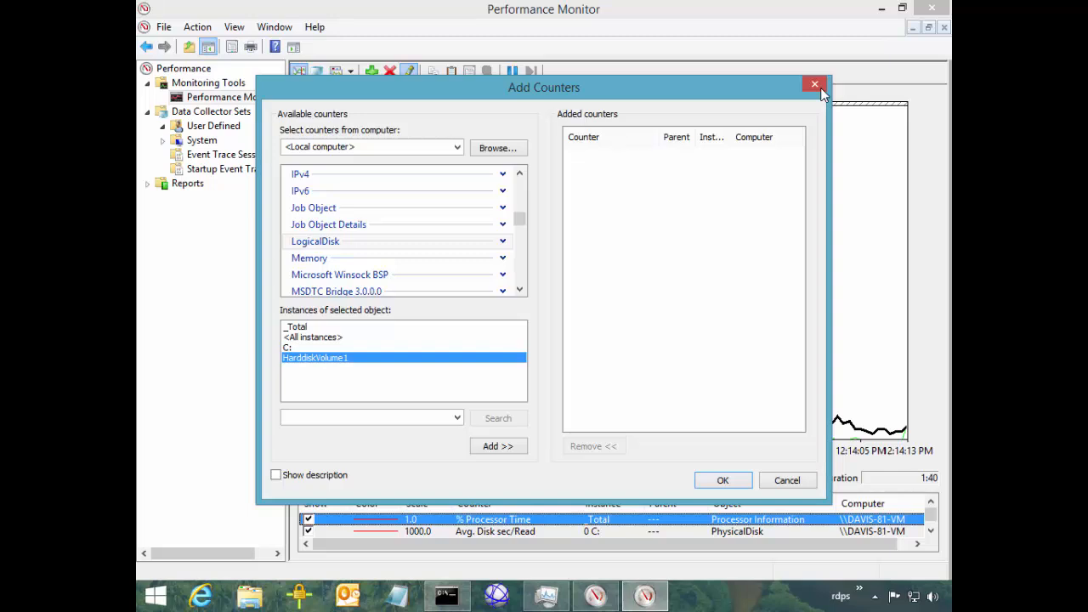
left_click(316, 242)
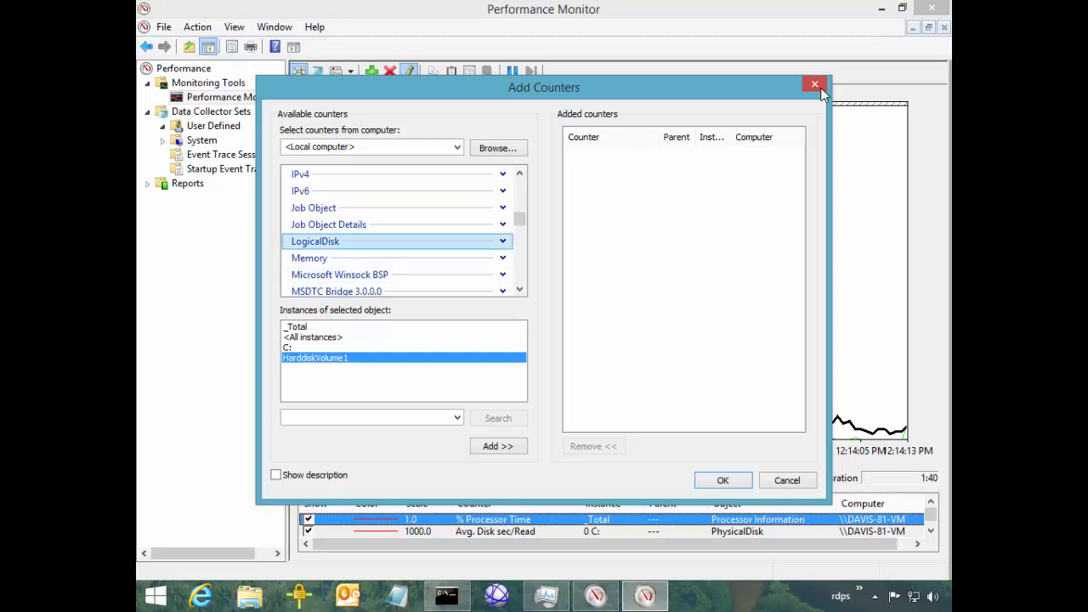
left_click(289, 348)
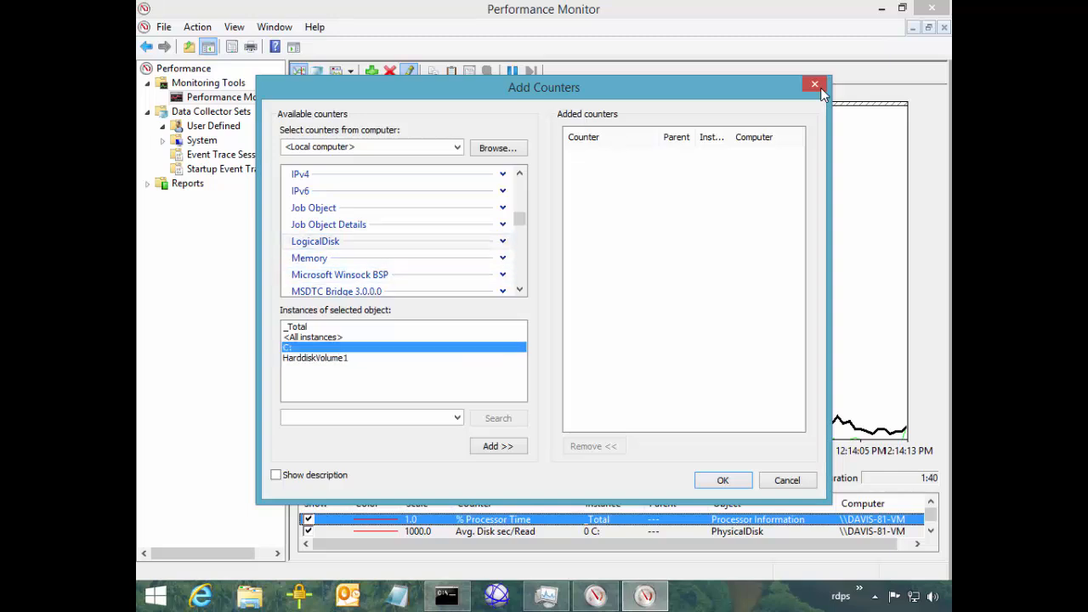
left_click_drag(519, 219, 519, 241)
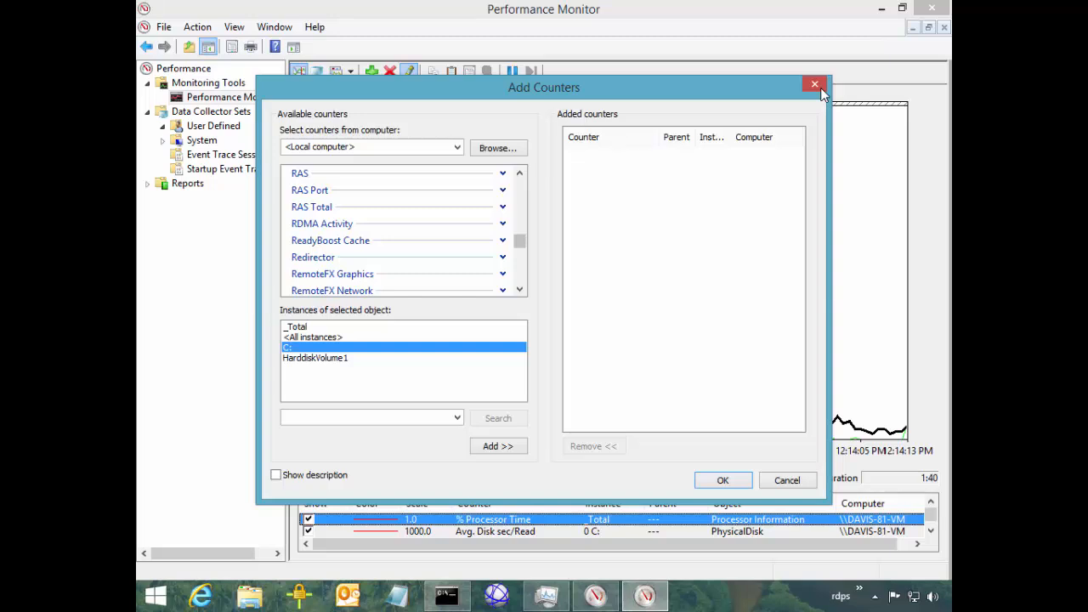
scroll(822, 94, "up", 4)
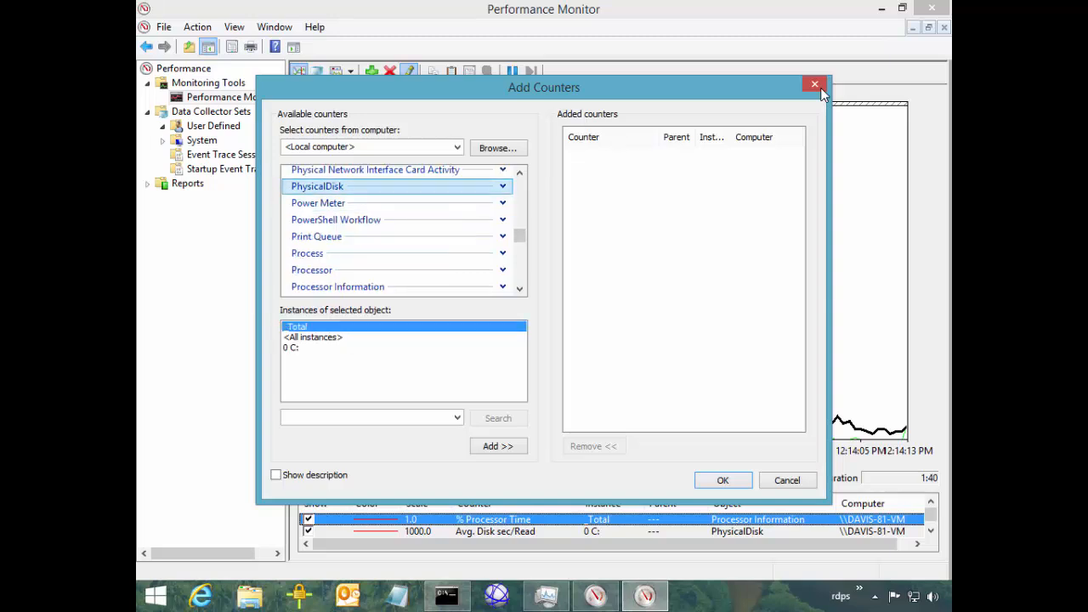
left_click(292, 348)
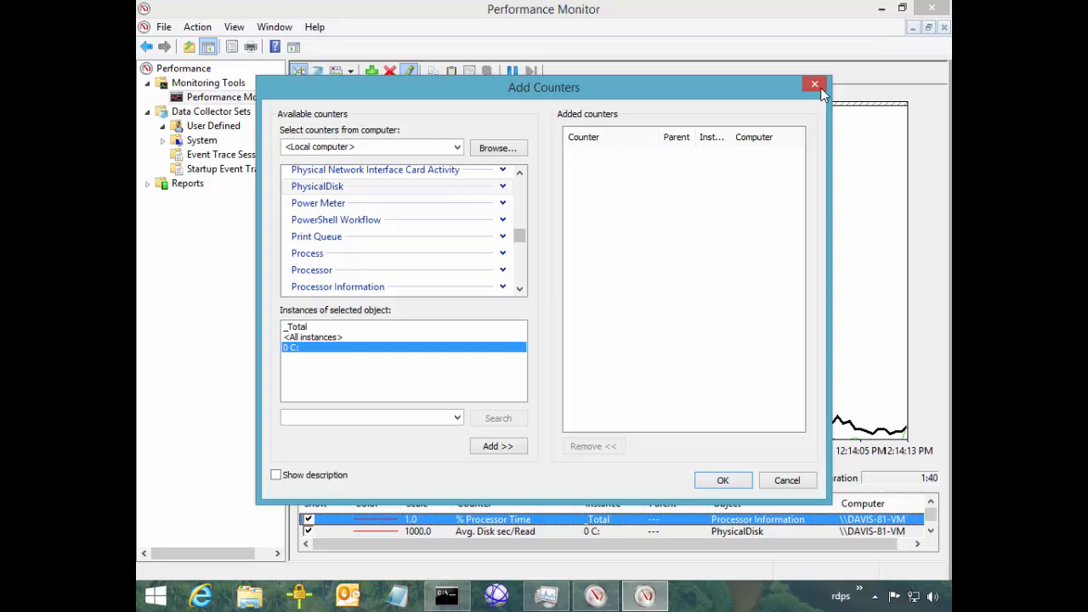
scroll(399, 227, "up", 3)
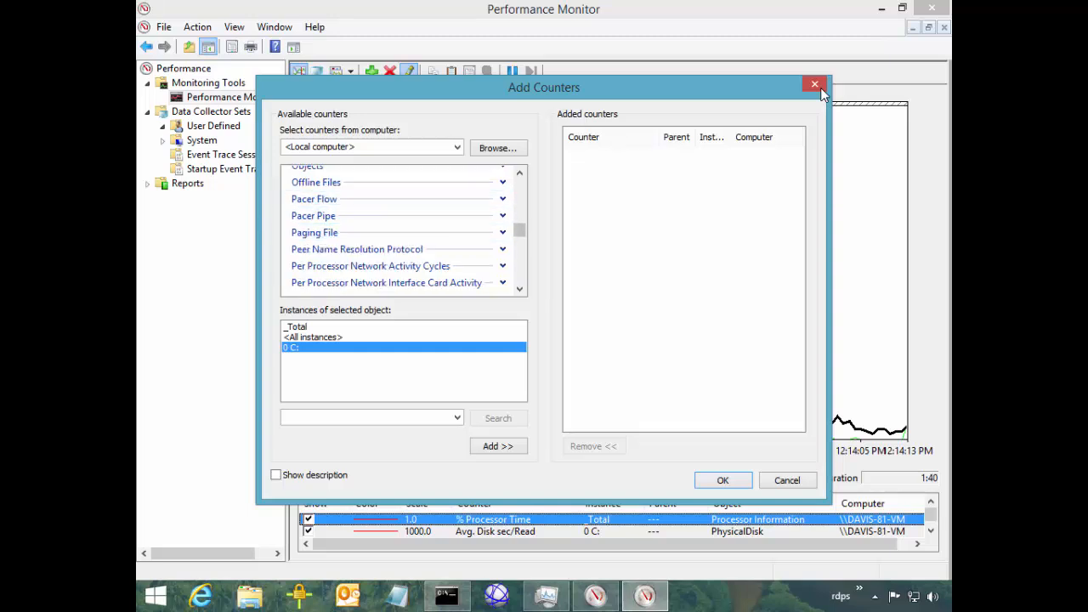
scroll(399, 228, "up", 2)
scroll(399, 228, "down", 2)
scroll(820, 94, "down", 3)
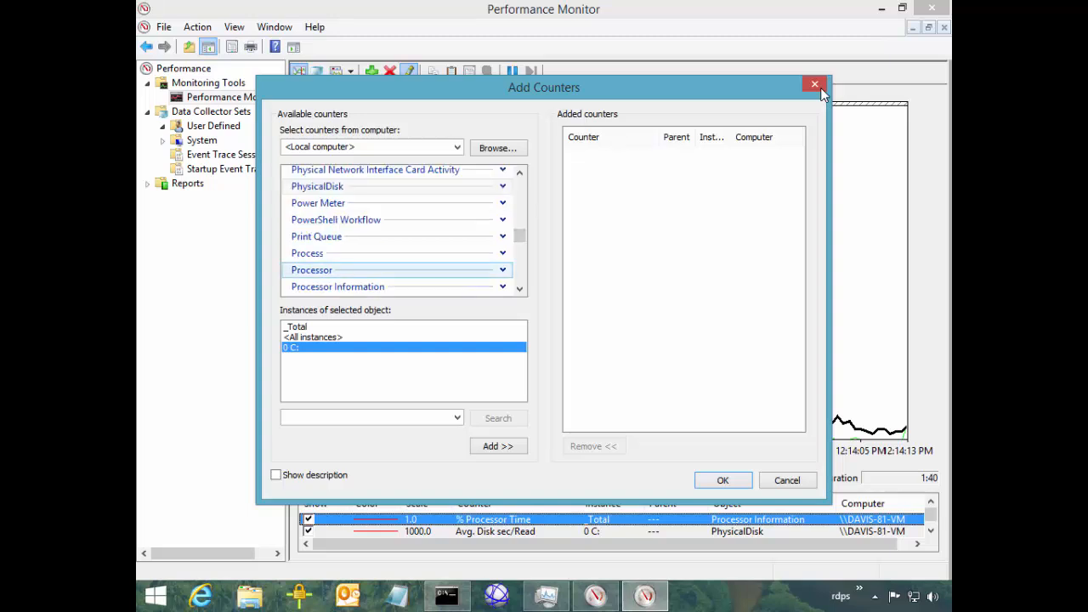
Select the Processor object and move the instance choice from 0 and 1 up to _Total
left_click(396, 270)
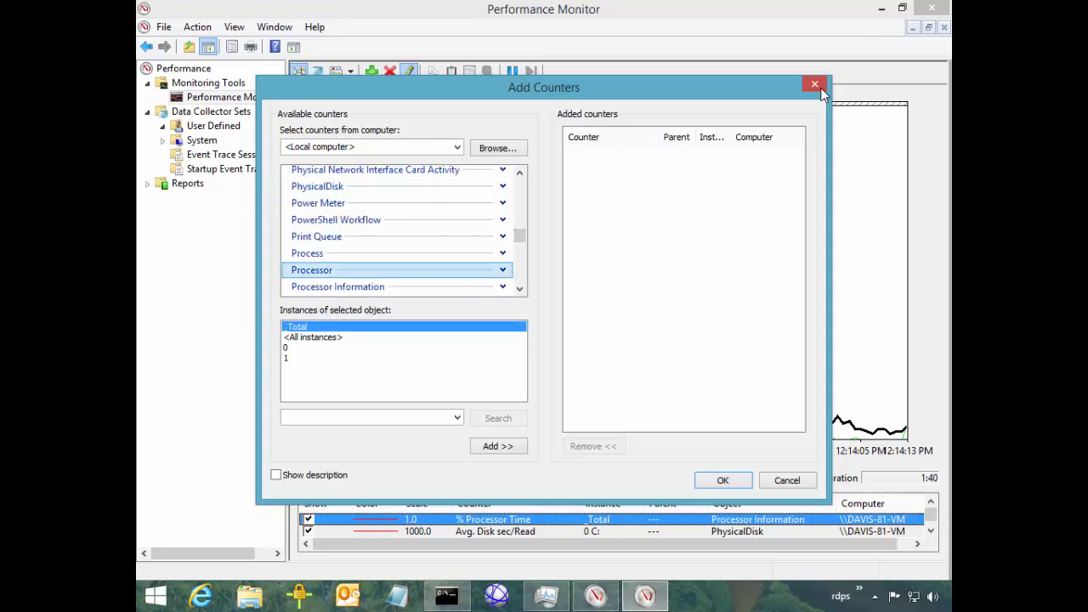
left_click(404, 348)
left_click(404, 358)
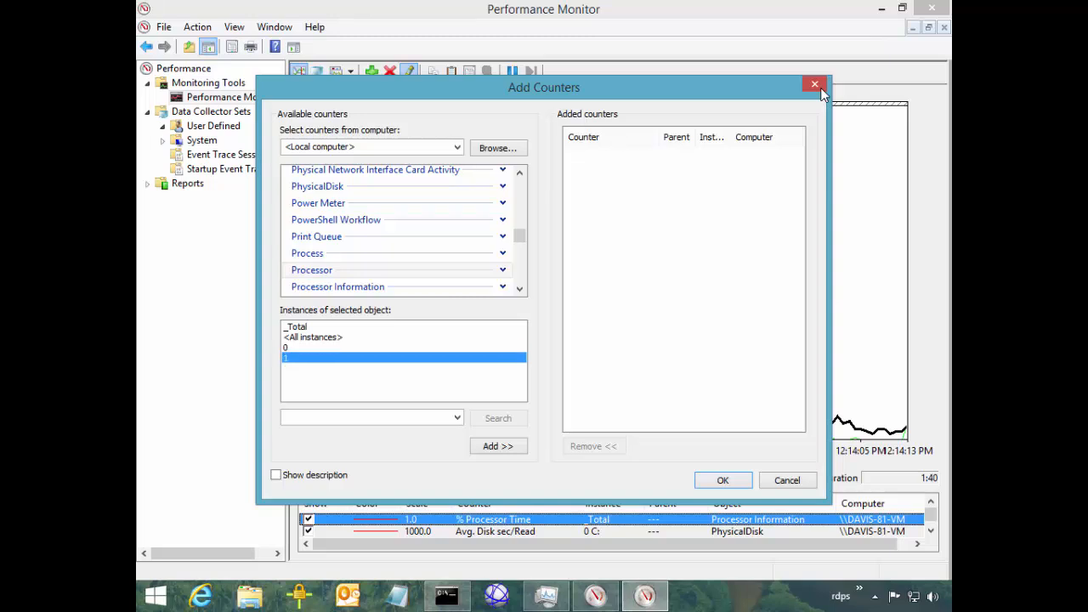
key("Up")
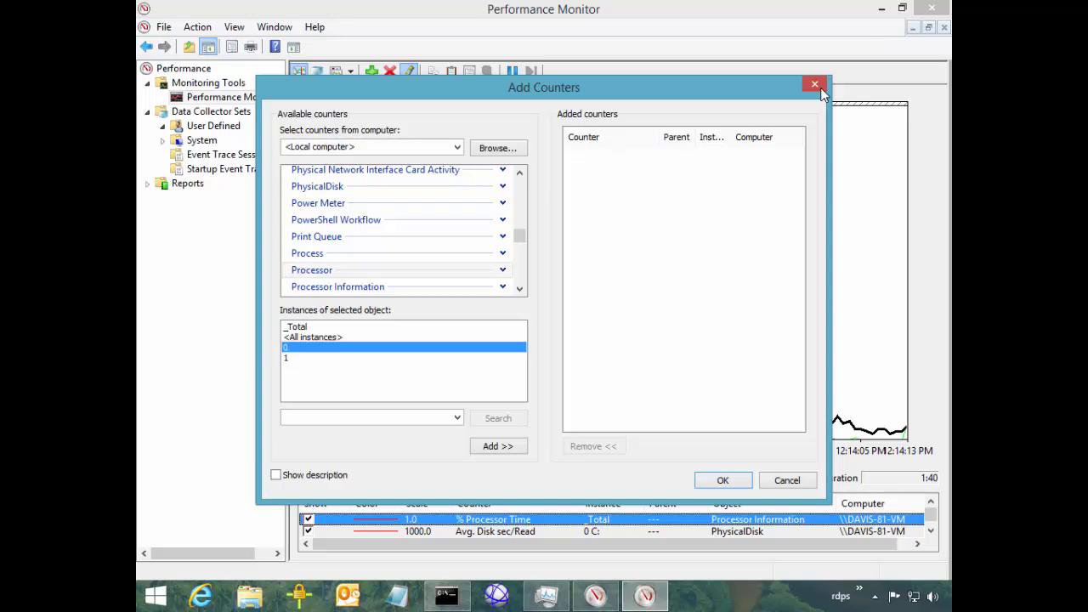
key("Up")
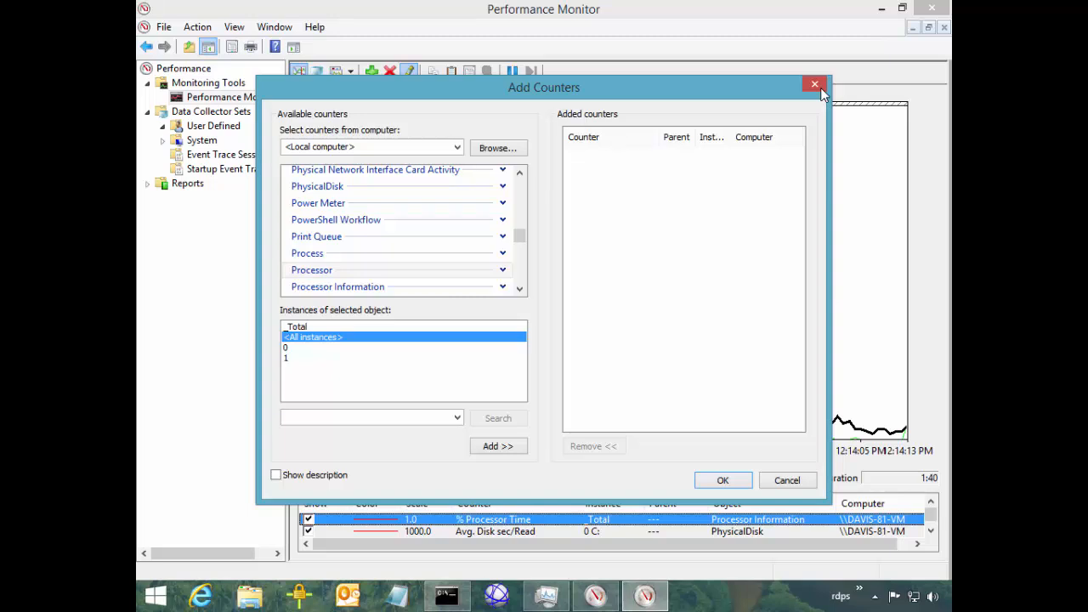
key("Up")
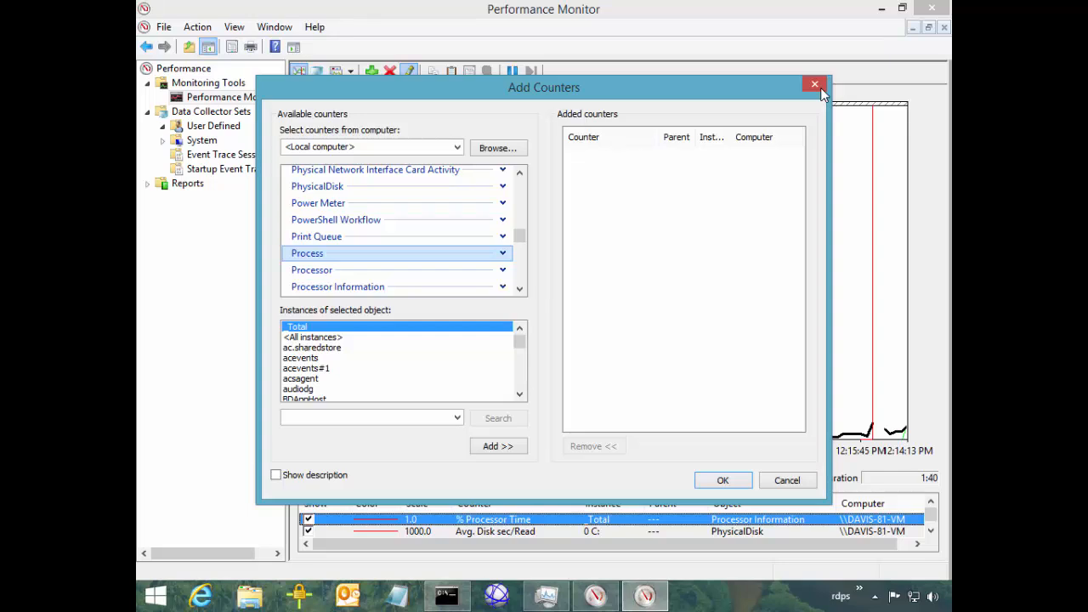
Choose <All instances> and expand the Process object's counter list
scroll(821, 93, "down", 15)
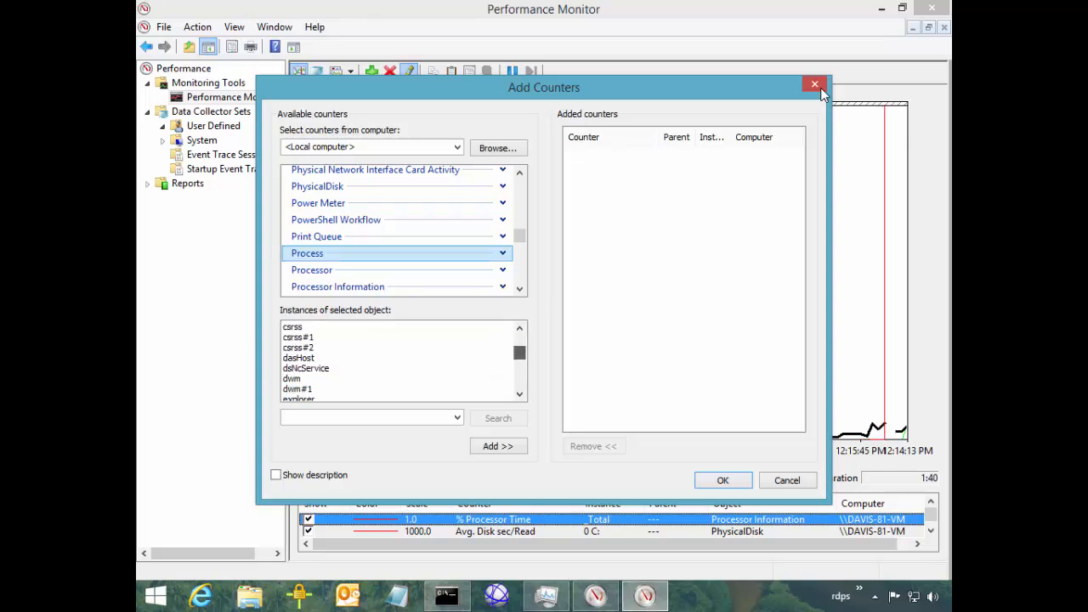
scroll(821, 93, "up", 15)
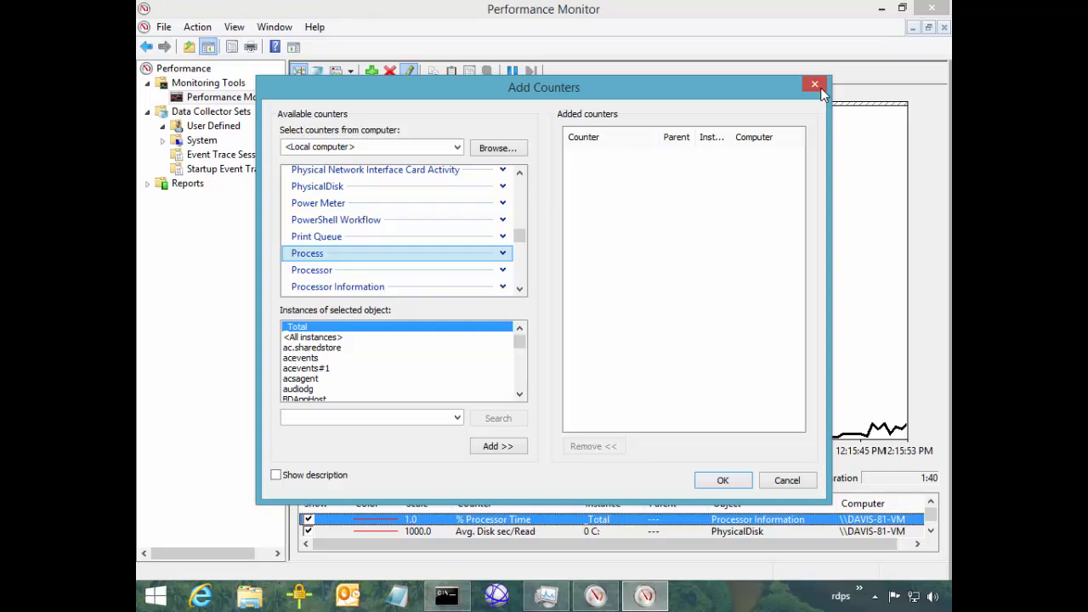
key("Tab")
key("Down")
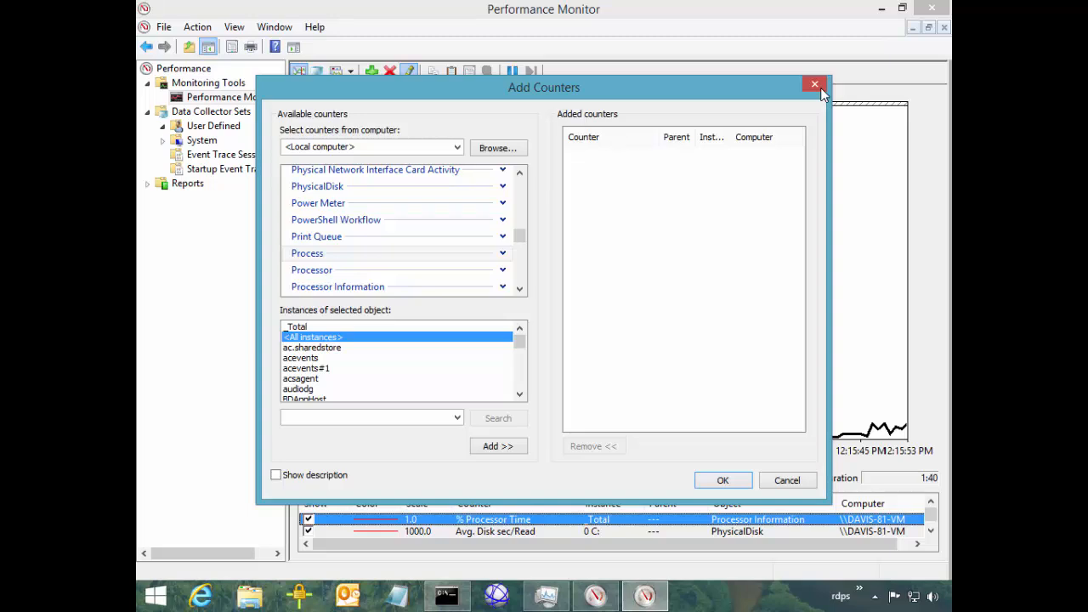
left_click(519, 289)
left_click(520, 289)
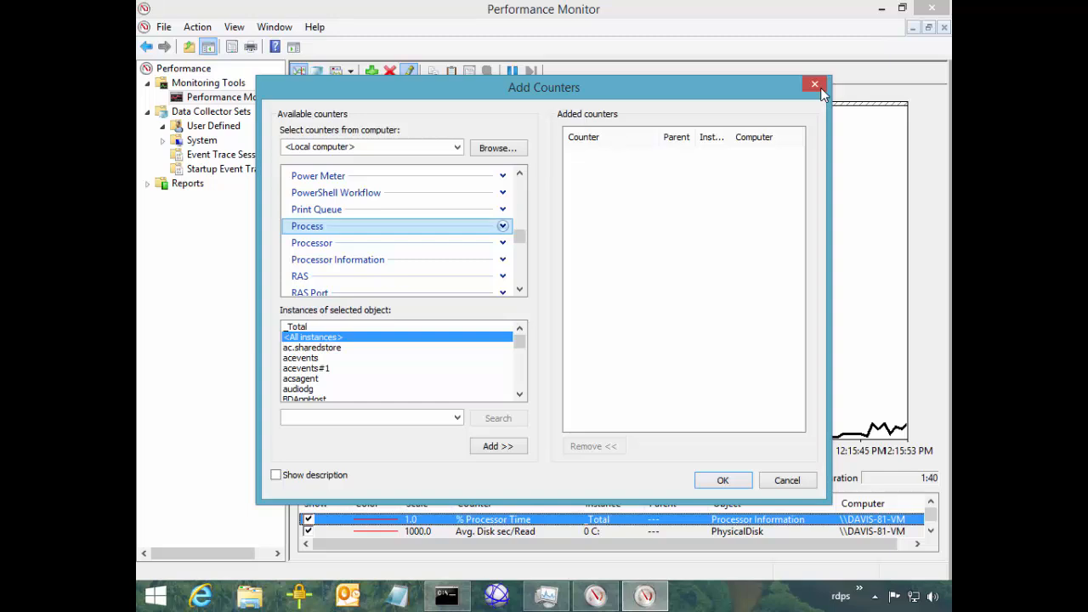
left_click(502, 226)
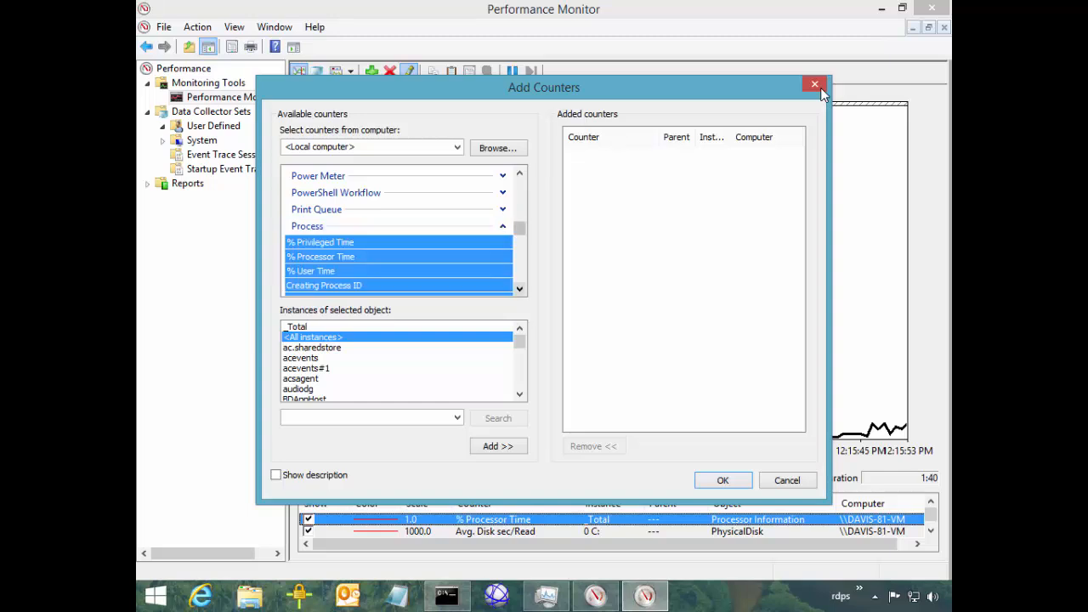
Select the Handle Count counter and turn on Show description
left_click(519, 289)
left_click(320, 228)
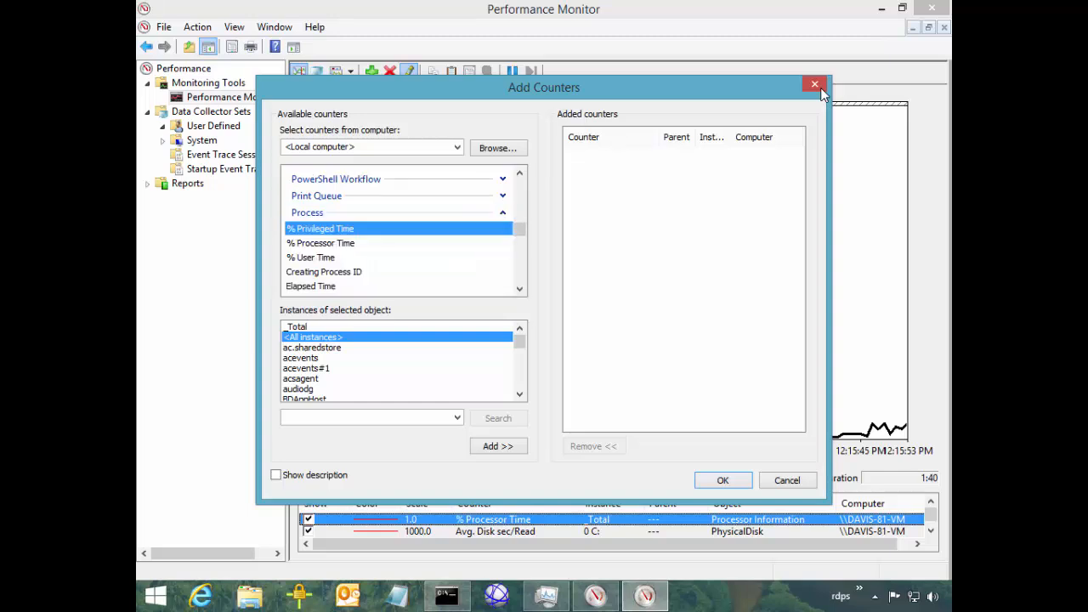
left_click(320, 243)
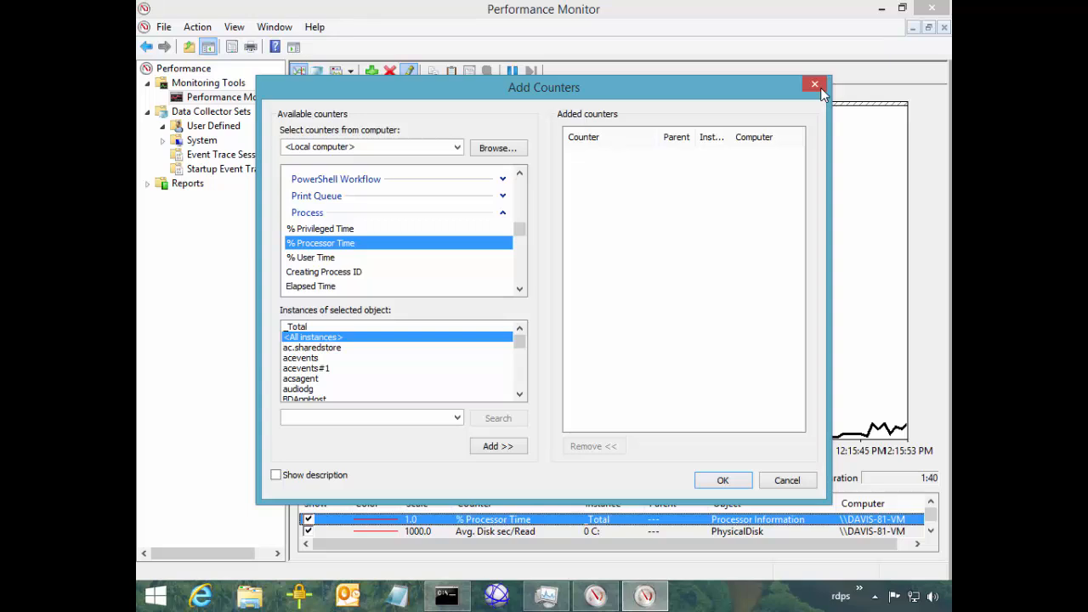
scroll(320, 243, "down", 1)
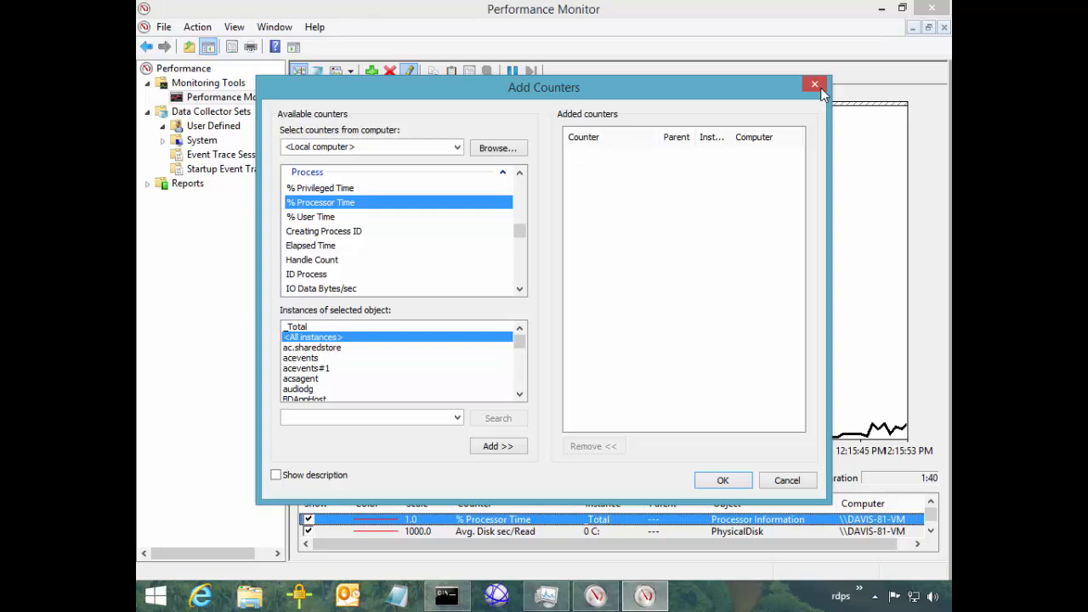
left_click_drag(544, 88, 532, 36)
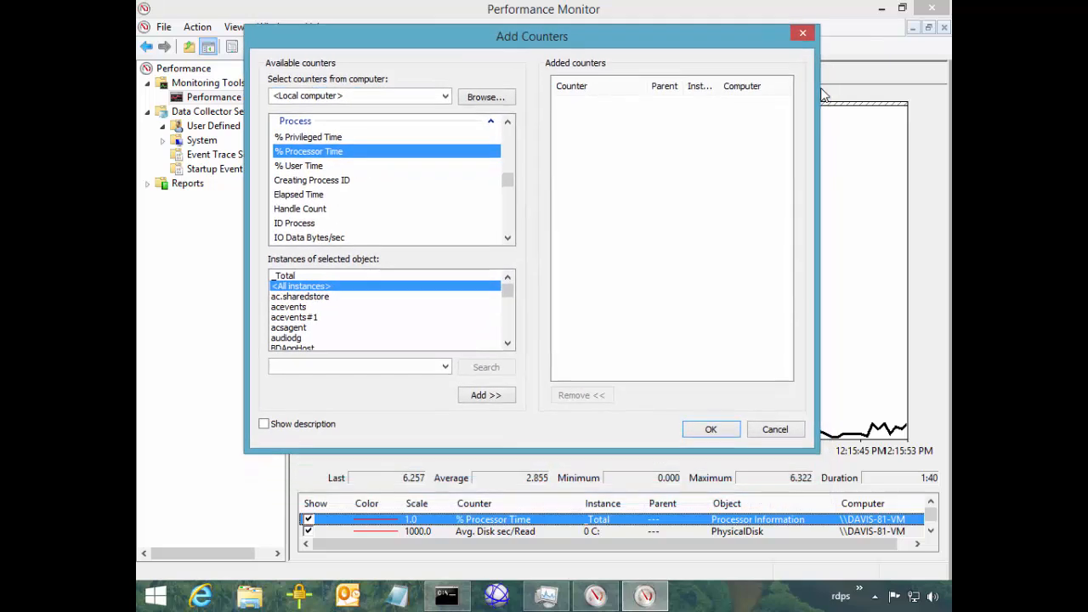
left_click(300, 208)
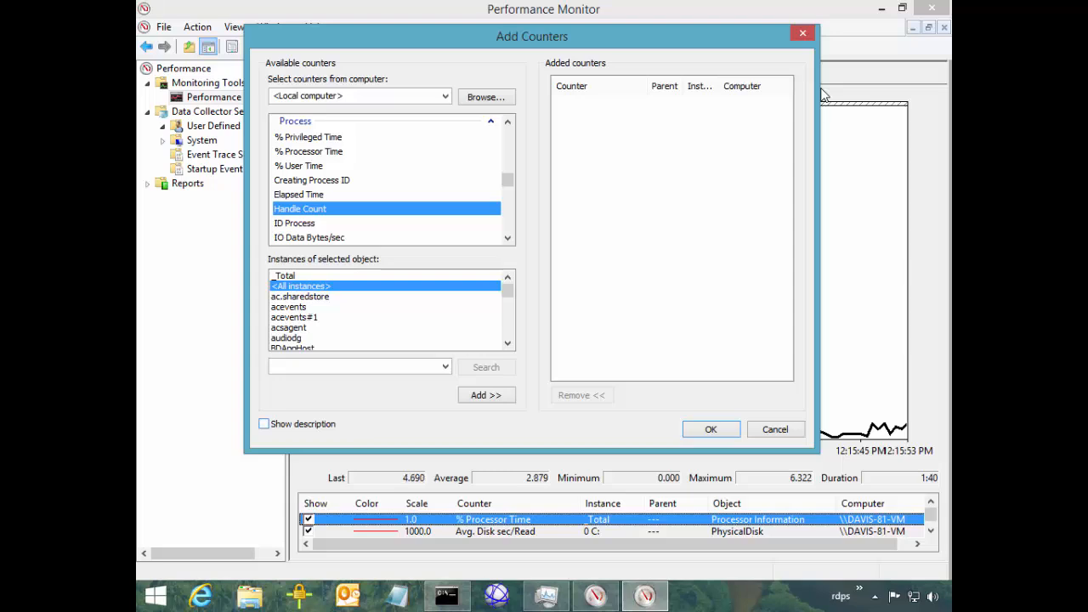
key("alt+d")
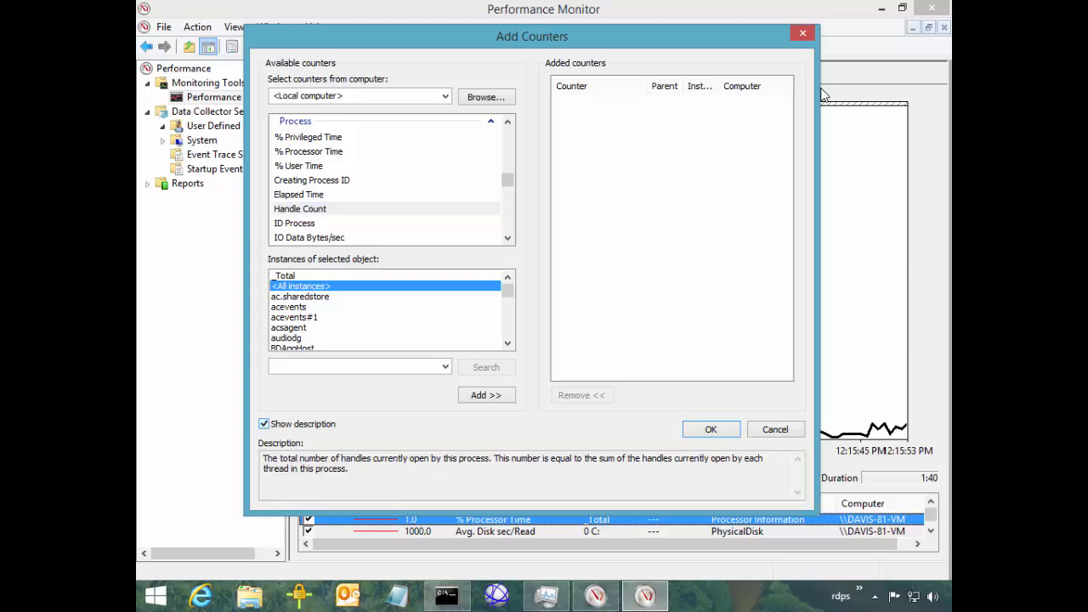
Read the Handle Count and ID Process counter descriptions, then bring up Task Manager
key("Tab")
key("End")
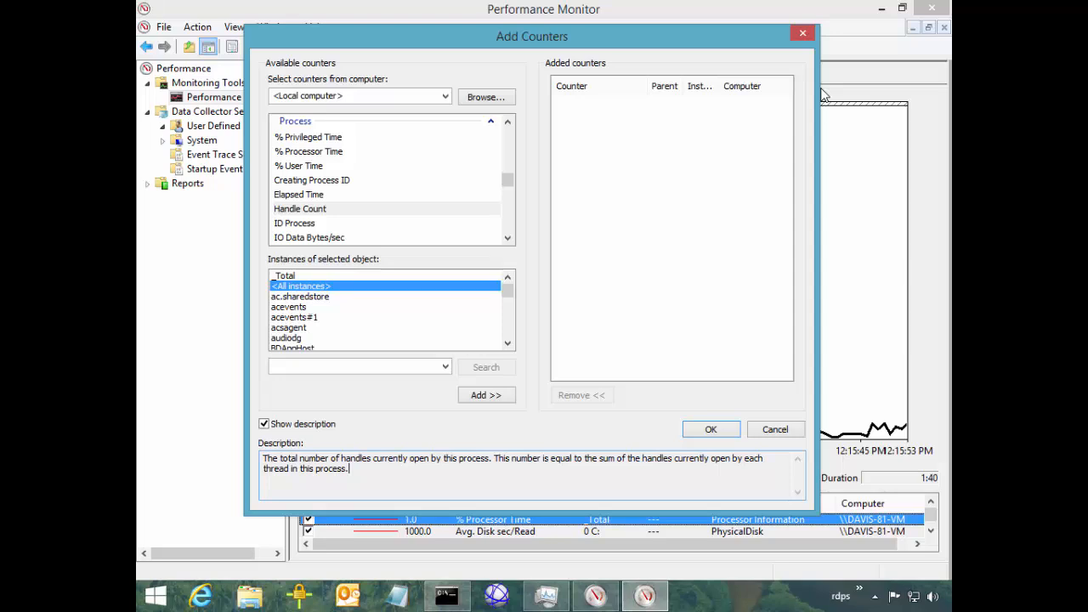
key("shift+Tab")
key("Down")
key("Tab")
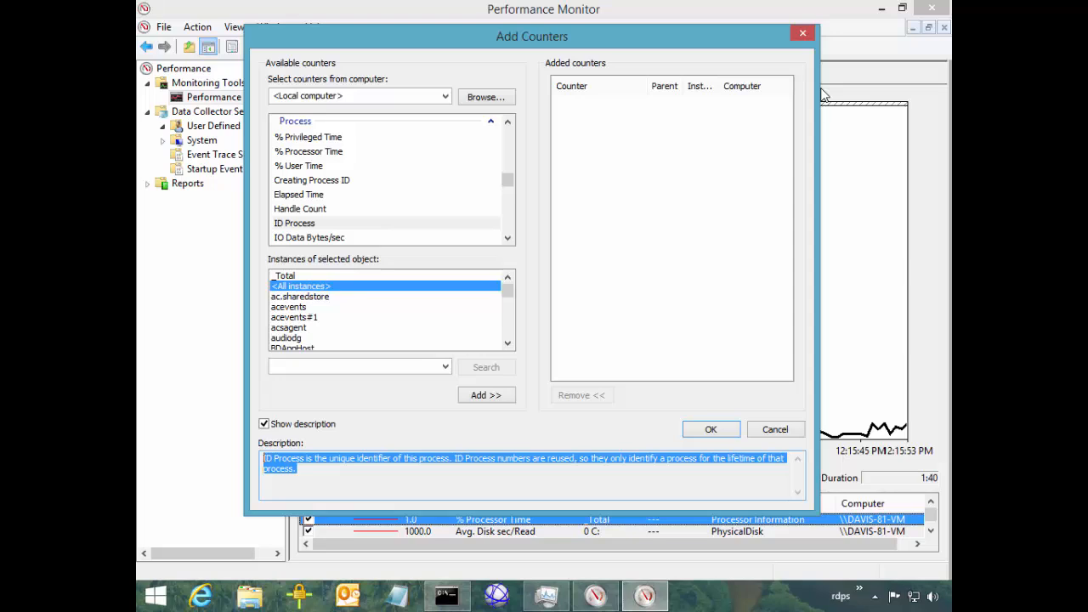
key("Right")
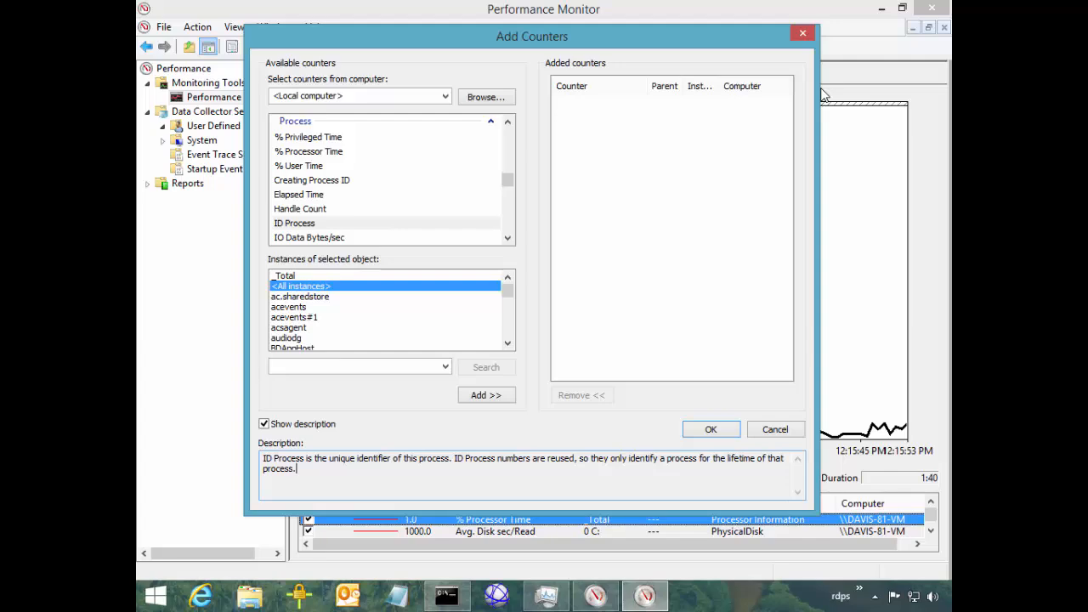
key("ctrl+shift+Escape")
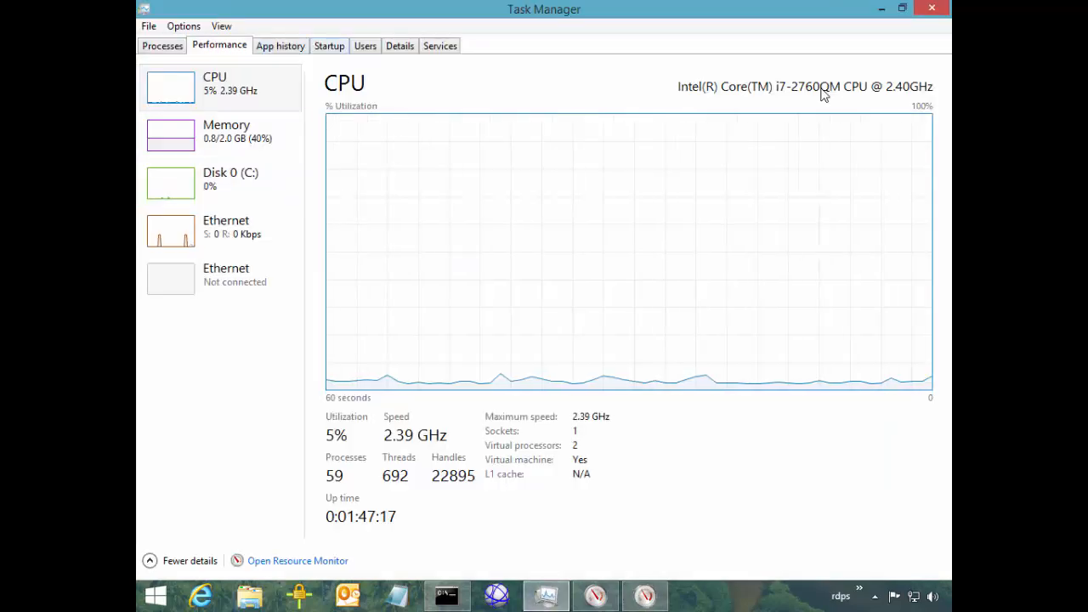
Find dwm.exe and its PID 3412 in Task Manager's Details list, then return to Add Counters
left_click(400, 46)
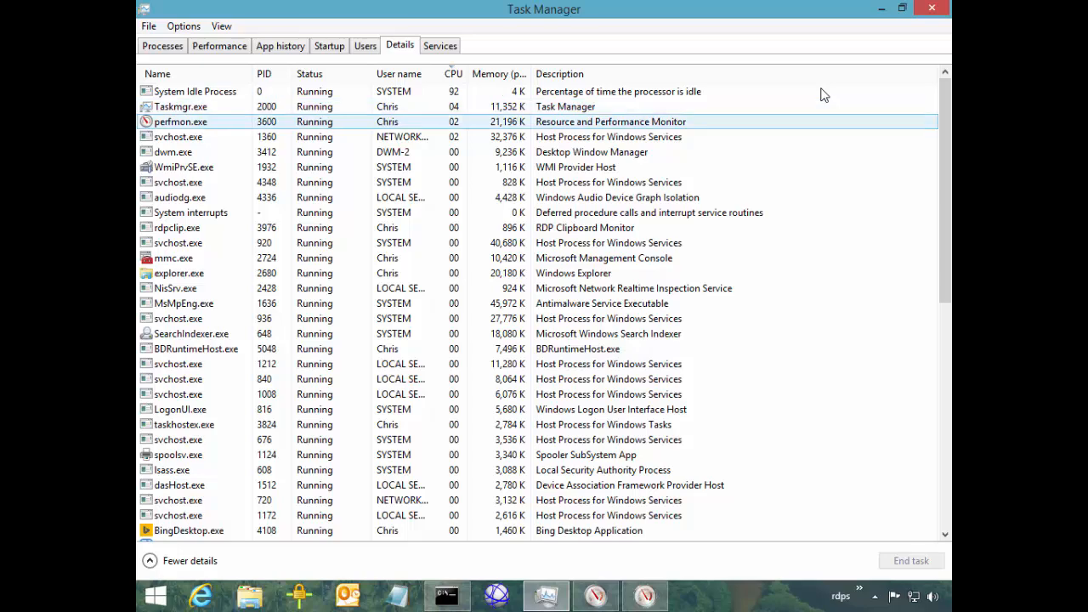
left_click(174, 121)
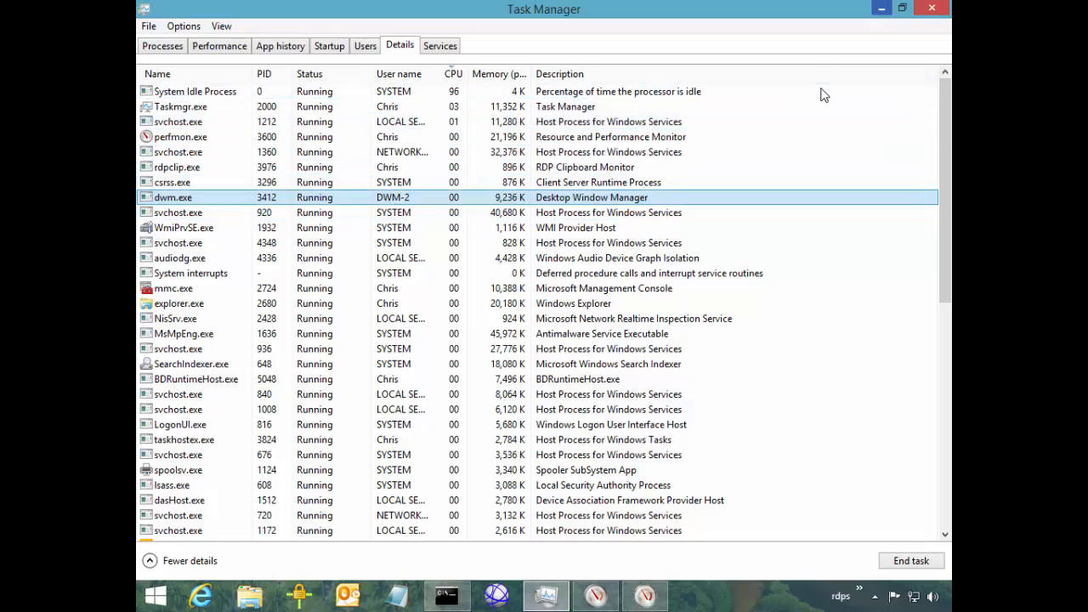
key("alt+Tab")
key("Down")
key("Down")
key("Down")
key("Down")
key("Down")
key("Down")
key("Down")
key("Down")
key("Down")
key("Down")
key("Down")
key("Down")
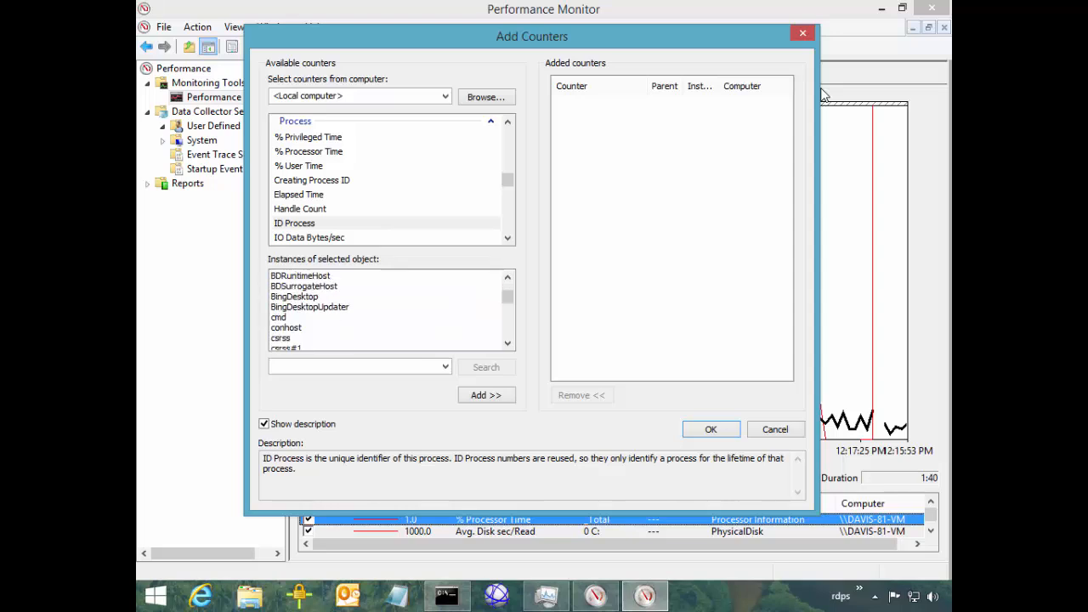
Add ID Process for the dwm and dwm#1 instances and confirm with OK
key("Down")
key("Down")
key("Down")
key("Down")
key("Down")
key("Down")
key("Down")
key("Down")
key("Down")
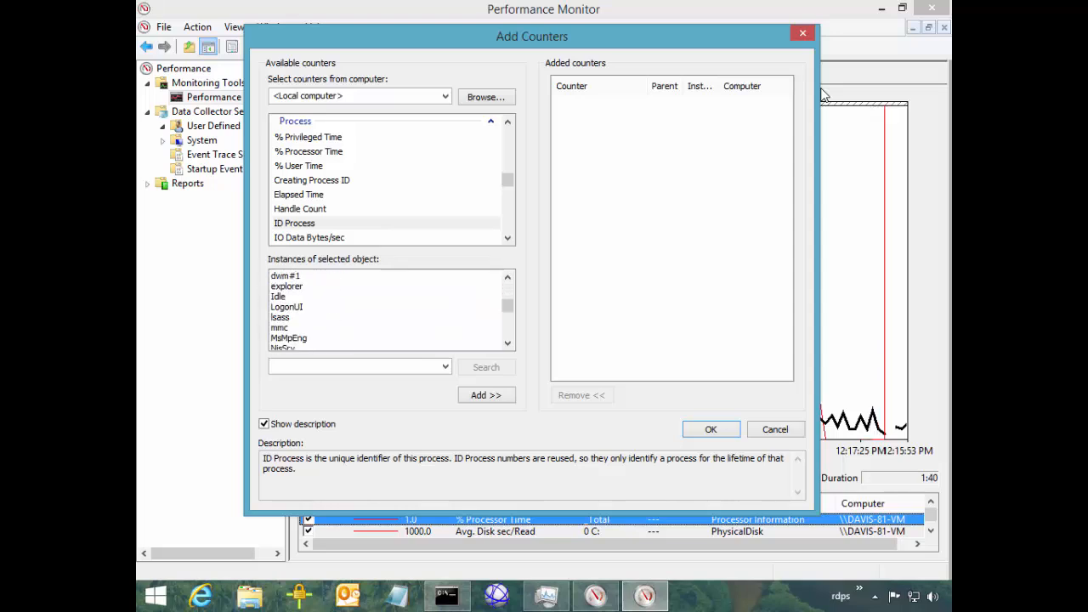
scroll(384, 309, "up", 1)
left_click(280, 296)
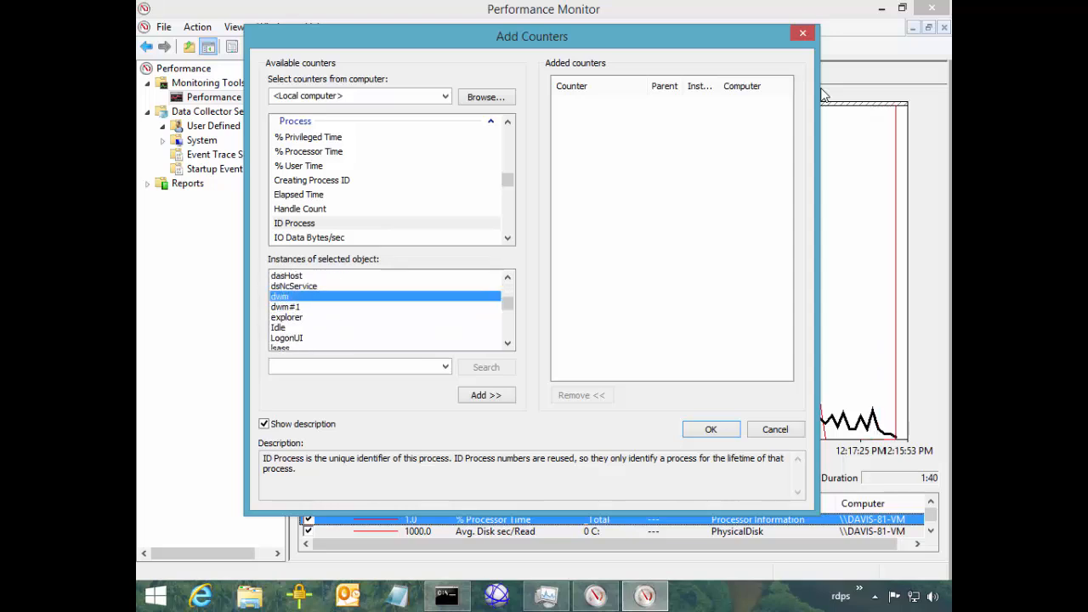
key("shift+Down")
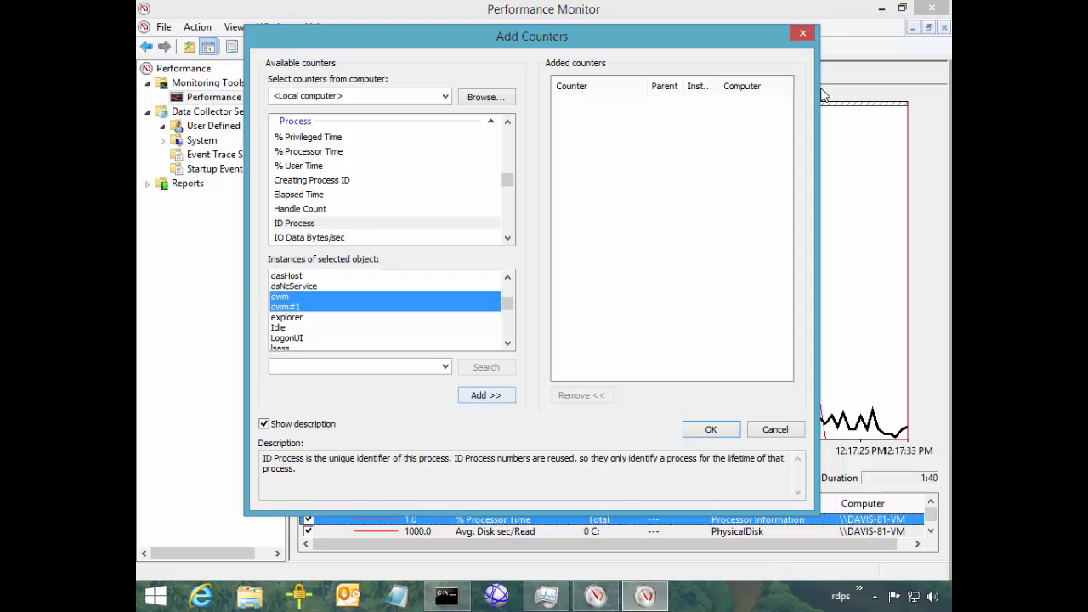
key("alt+d")
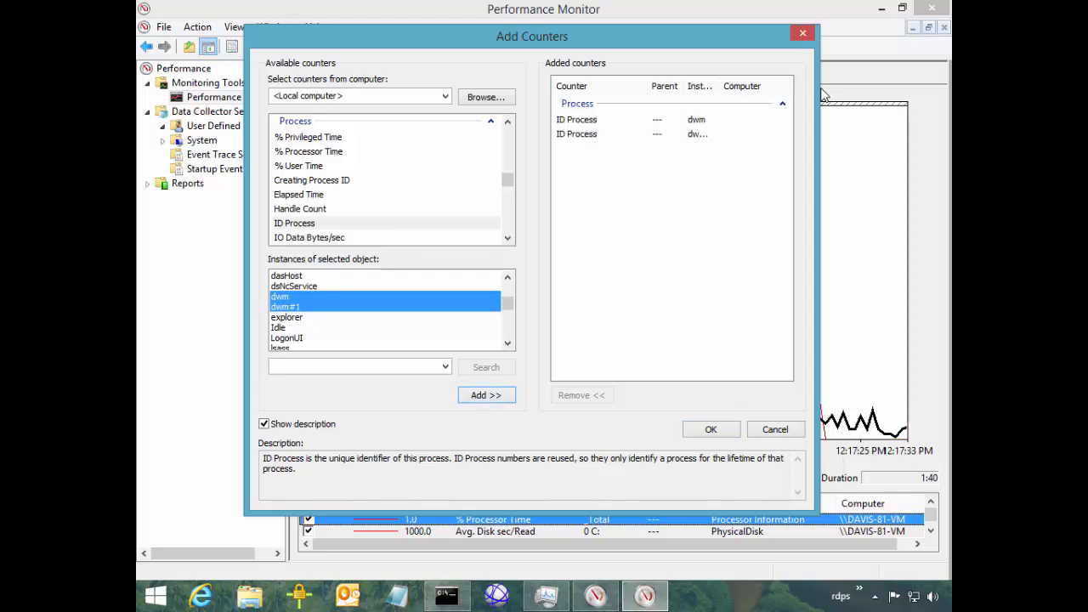
key("Return")
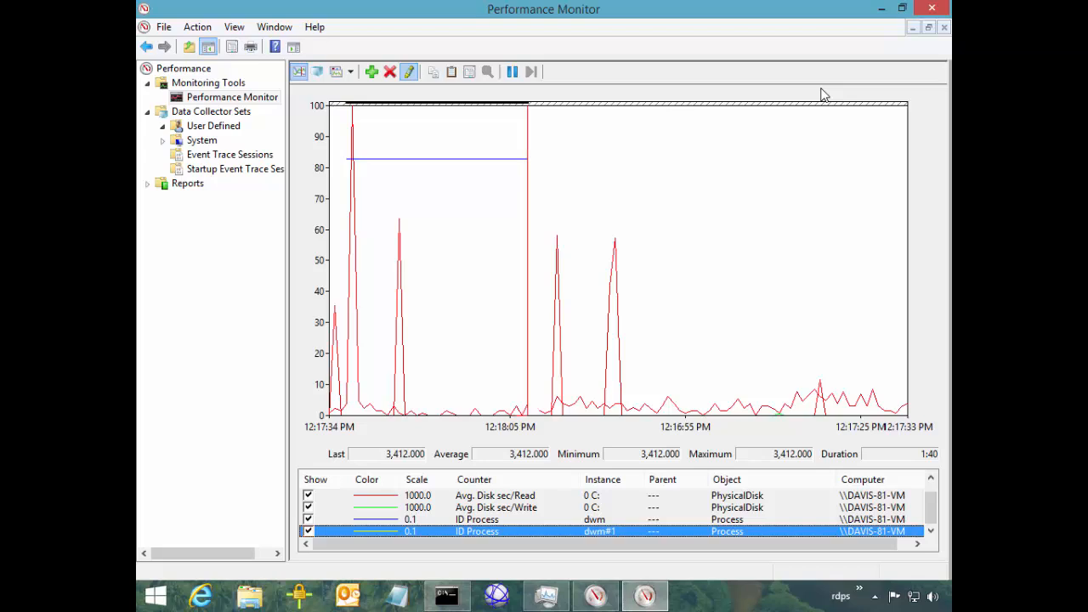
Reopen Add Counters and add Processor % Processor Time for instance 0
key("ctrl+i")
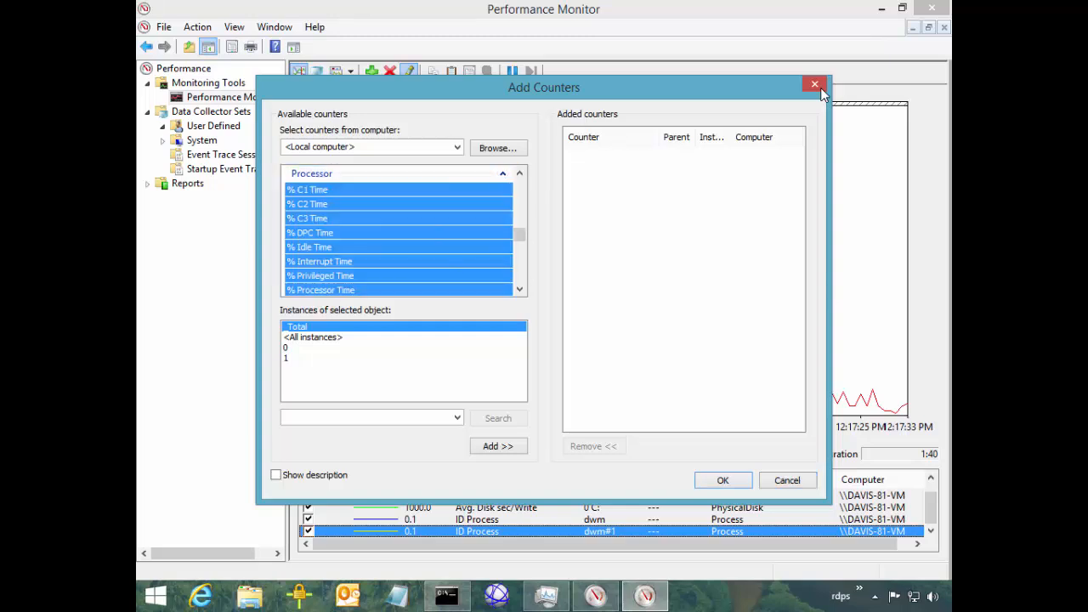
key("Down")
key("Down")
key("Down")
key("Down")
key("Down")
key("Down")
key("Down")
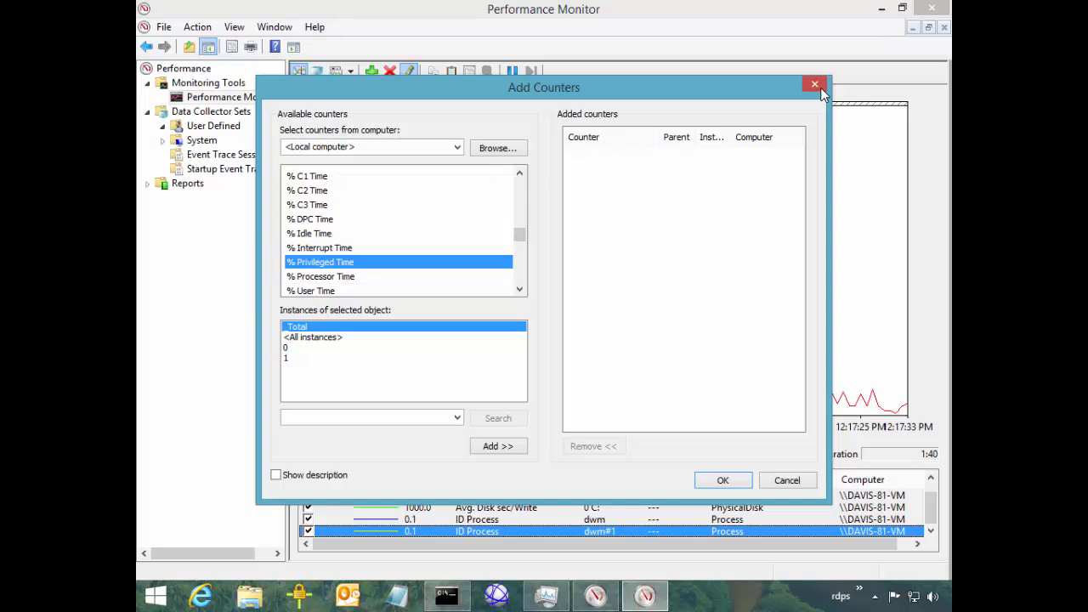
key("Down")
key("Tab")
key("Down")
key("Down")
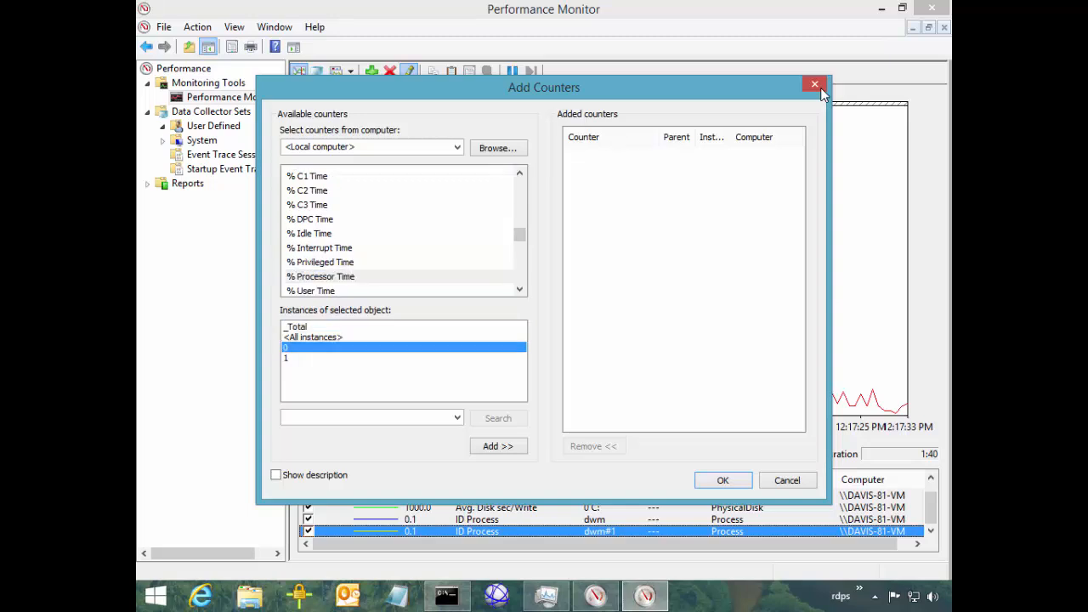
key("Return")
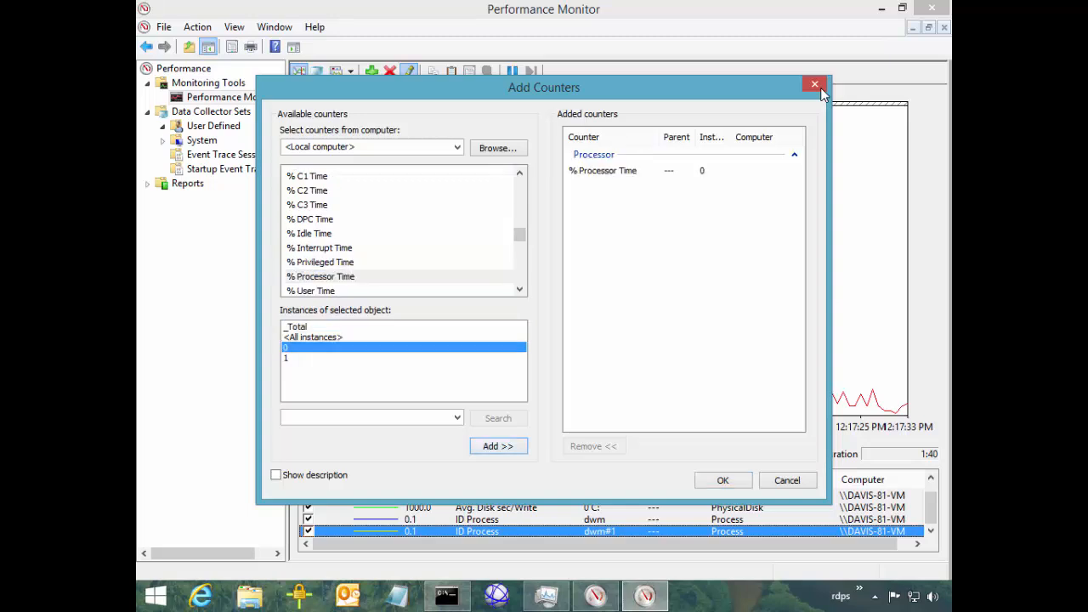
Resize the added Counter column and add % Processor Time for <All instances>
mouse_move(660, 137)
left_mouse_down()
mouse_move(678, 137)
mouse_move(646, 137)
left_mouse_up()
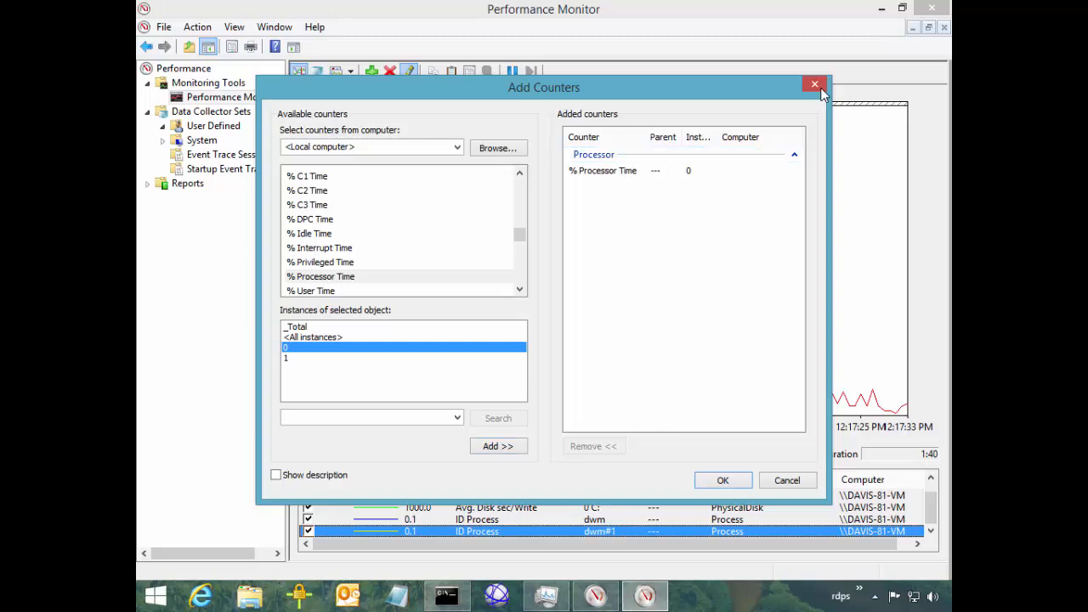
left_click_drag(718, 137, 722, 137)
left_click(313, 337)
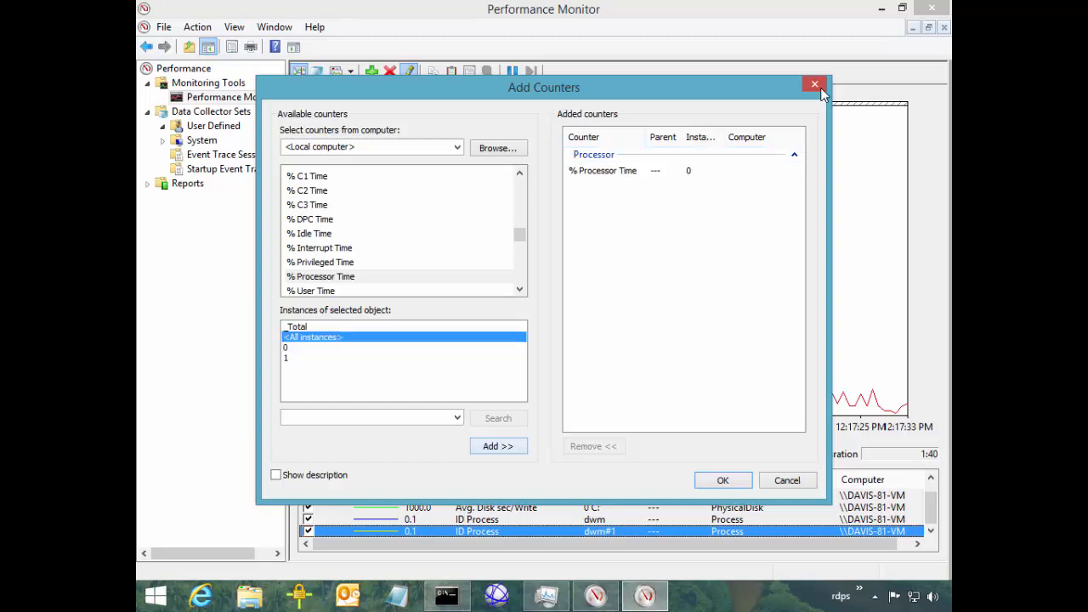
left_click(498, 446)
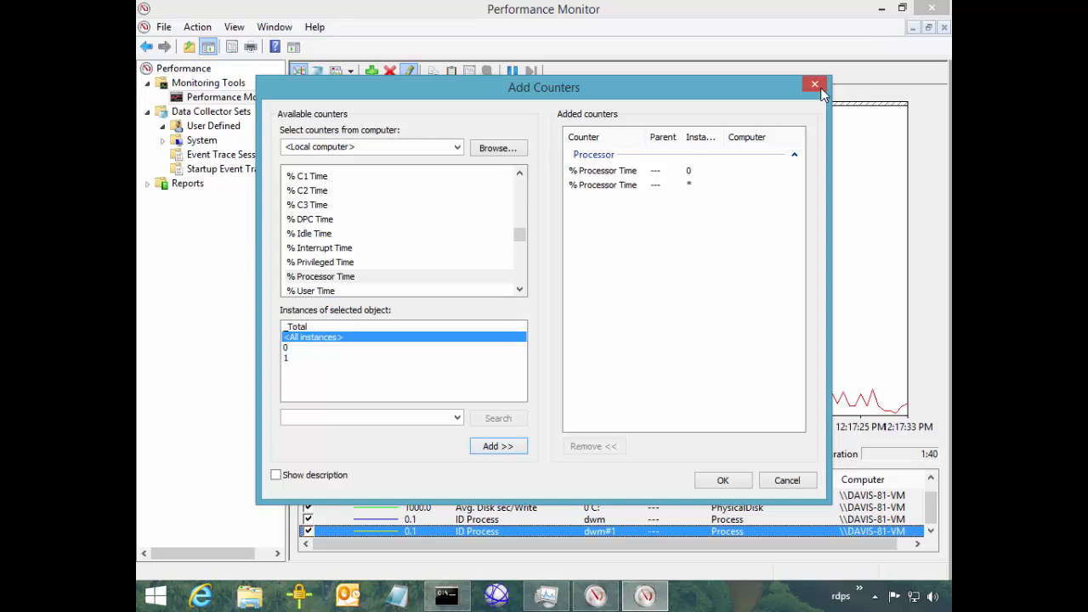
left_click(520, 205)
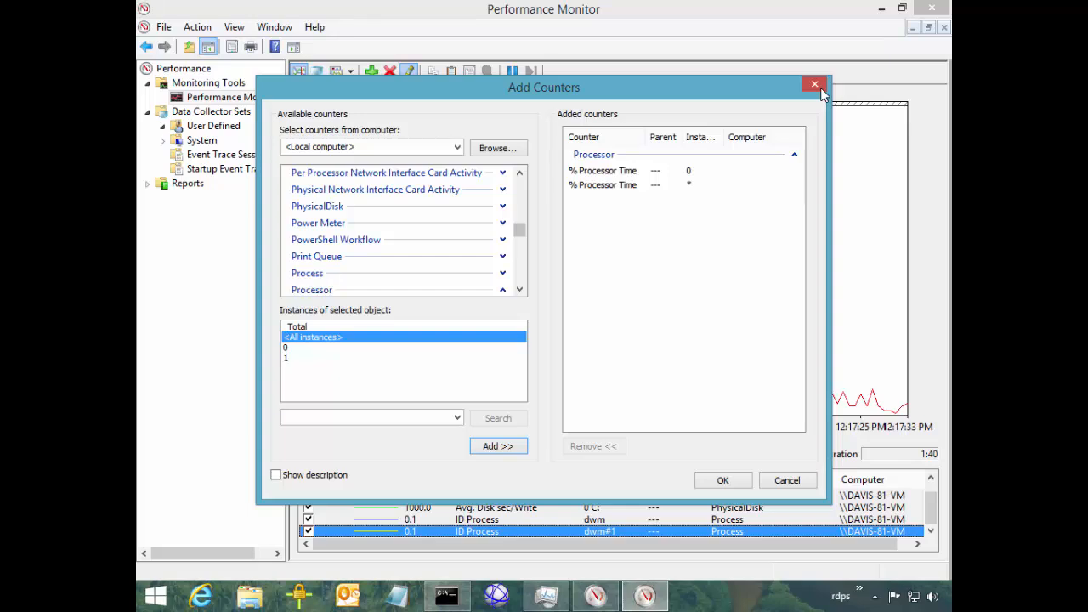
left_click(308, 273)
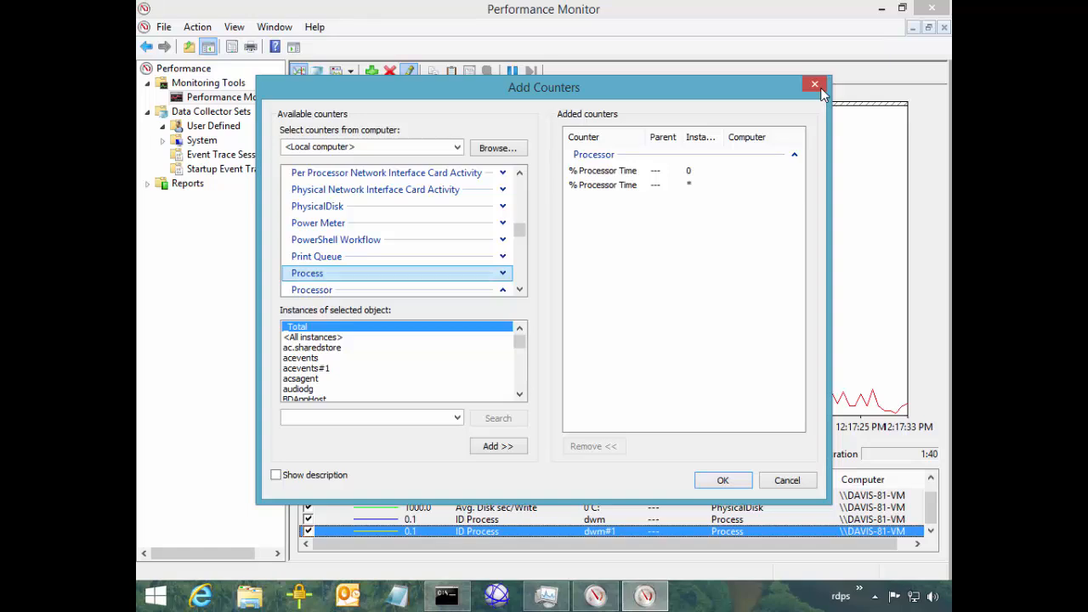
Add Process counters for <All instances>, then expand Process and pick % User Time
left_click(312, 336)
left_click(498, 446)
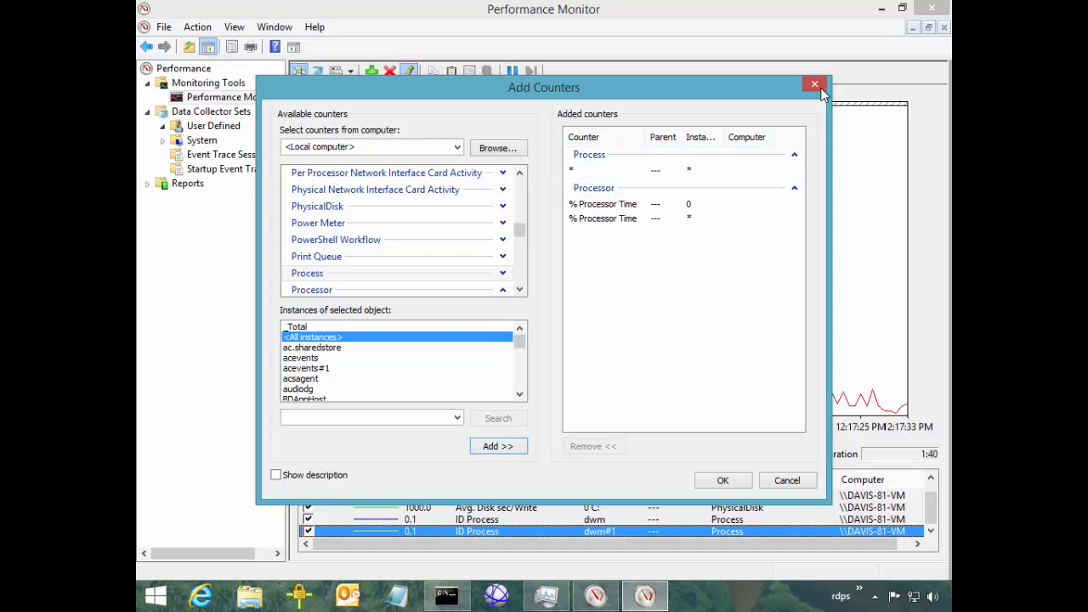
left_click(594, 169)
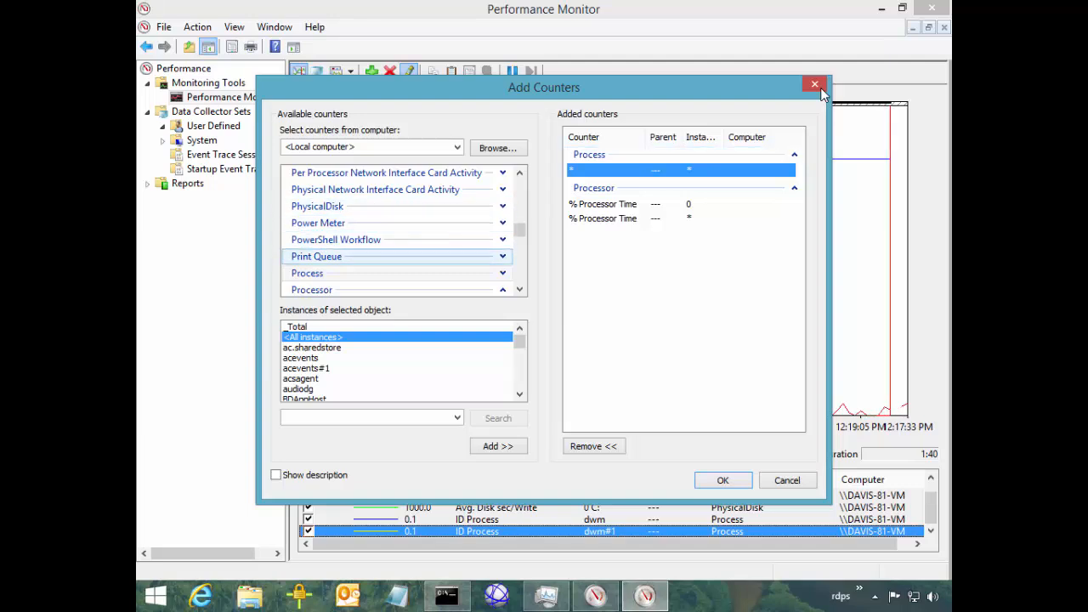
left_click(397, 273)
left_click(503, 272)
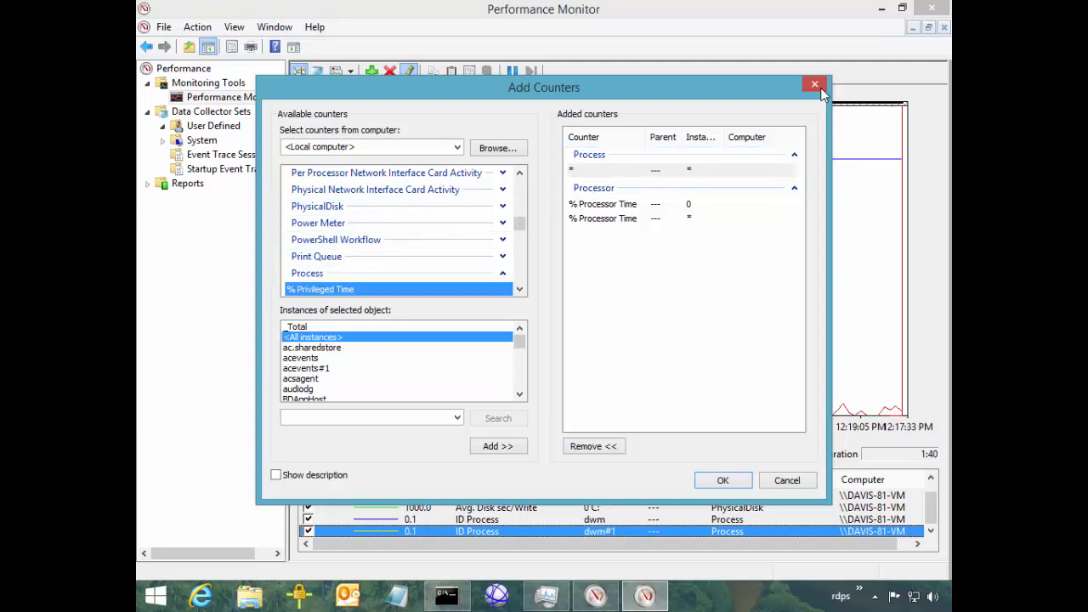
scroll(397, 231, "down", 3)
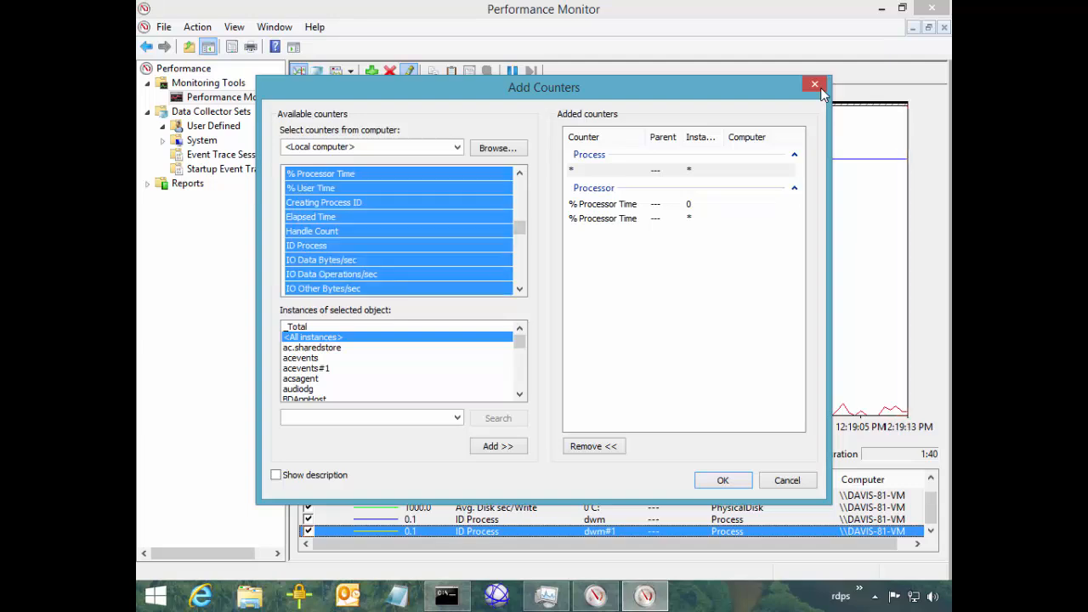
left_click(339, 231)
left_click(340, 203)
left_click(340, 188)
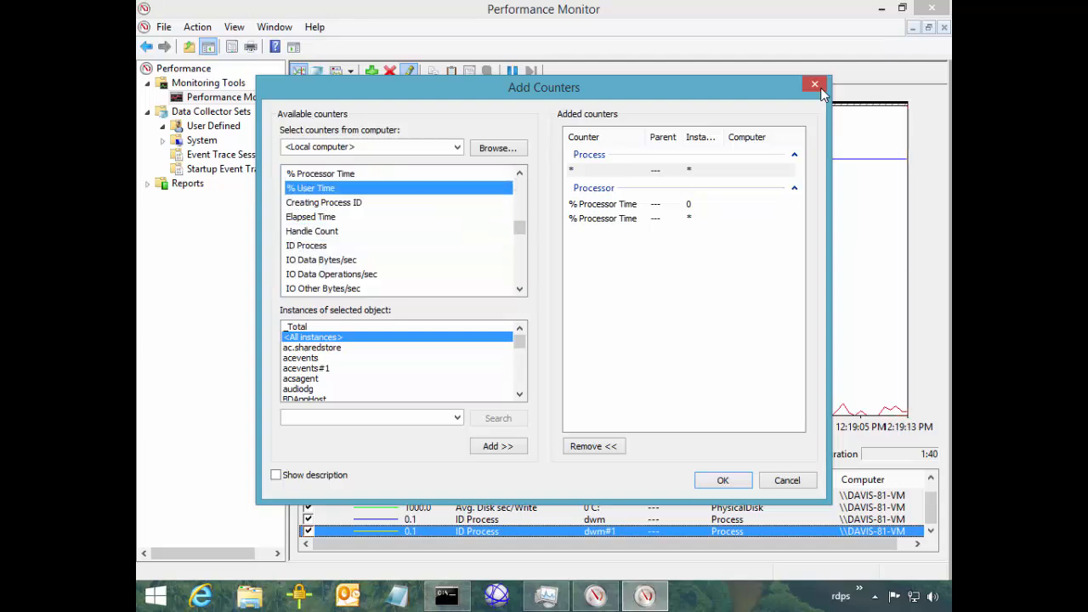
Inspect the Process wildcard entry and step through instances, returning to <All instances>
left_click(595, 169)
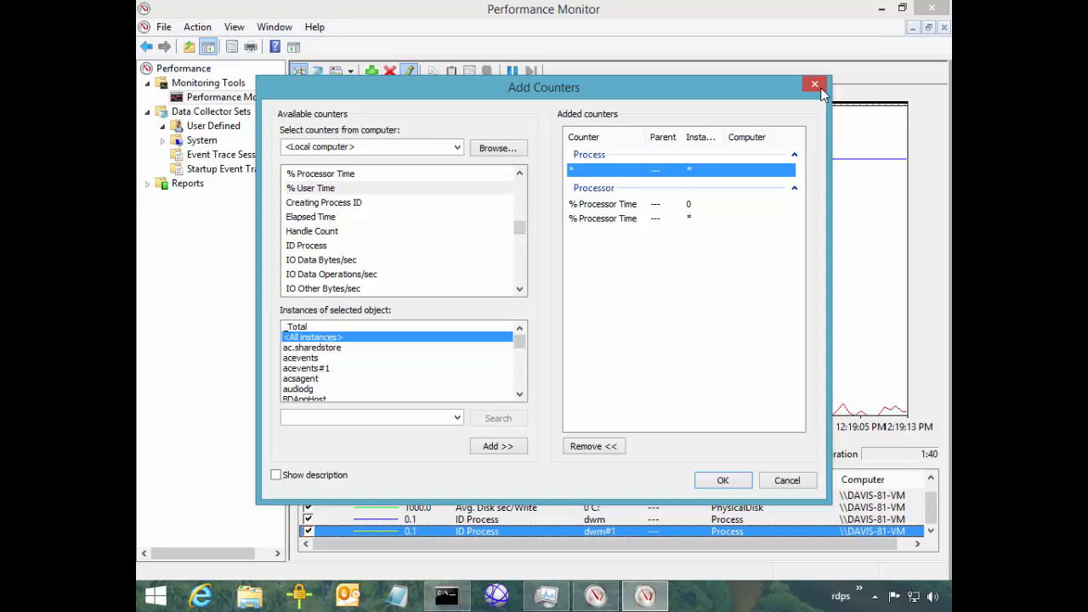
left_click(313, 336)
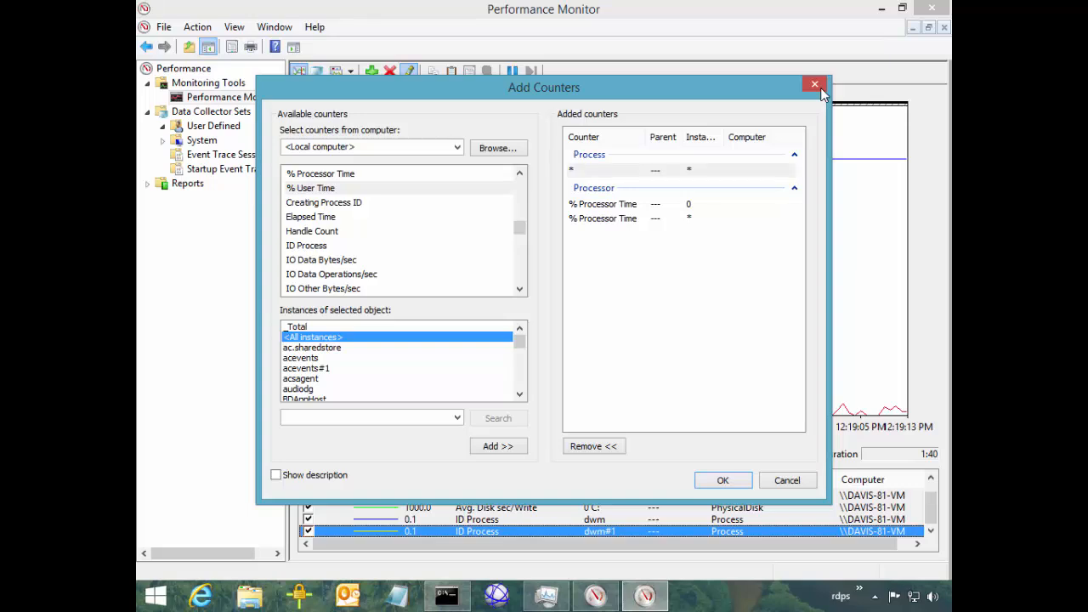
left_click(312, 347)
left_click(300, 357)
left_click(306, 368)
left_click(313, 336)
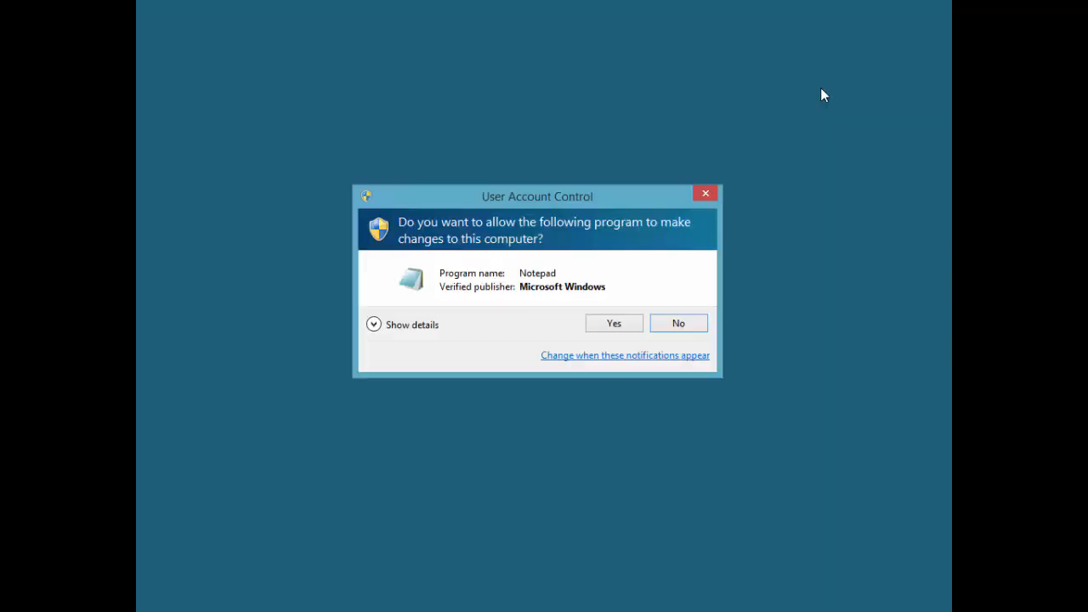
Allow elevated Notepad and type the template \\path\object\counter\instance on the first line
key("Return")
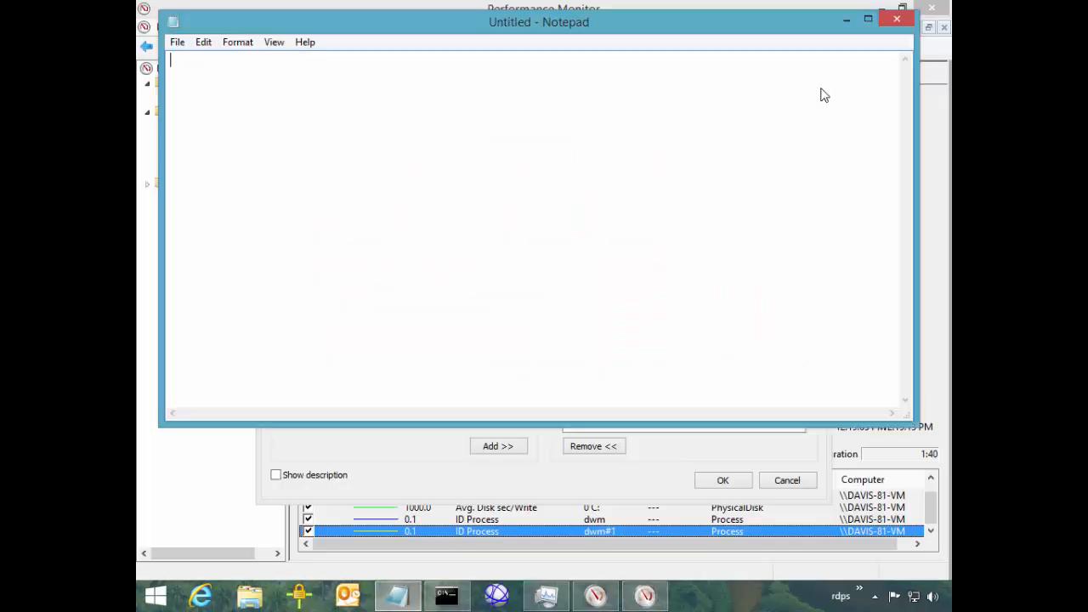
type("\\\\path\\")
left_click_drag(539, 22, 590, 276)
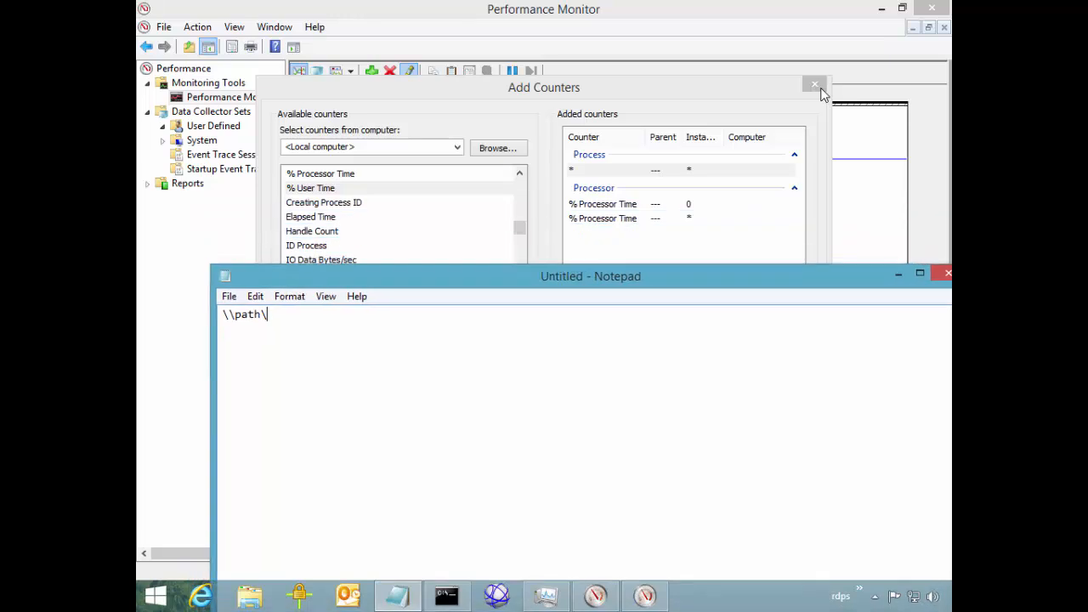
type("object\\counter\\instance")
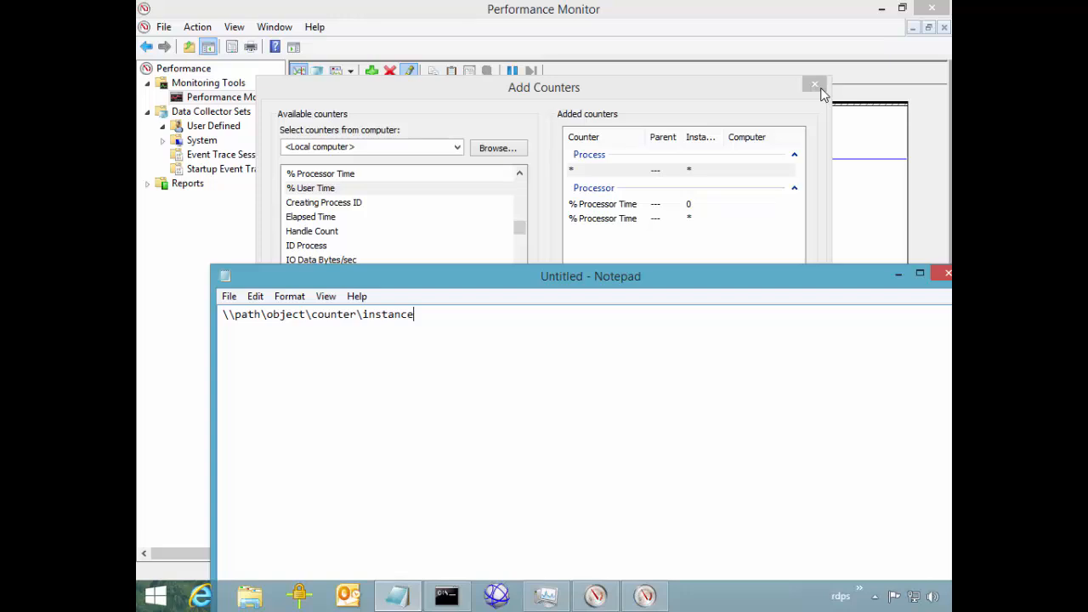
key("Return")
Type example paths \\path\object(_Total)\counter and \\localhost\processor(2)\% Processor Time
type("\\\\path\\object(_Total")
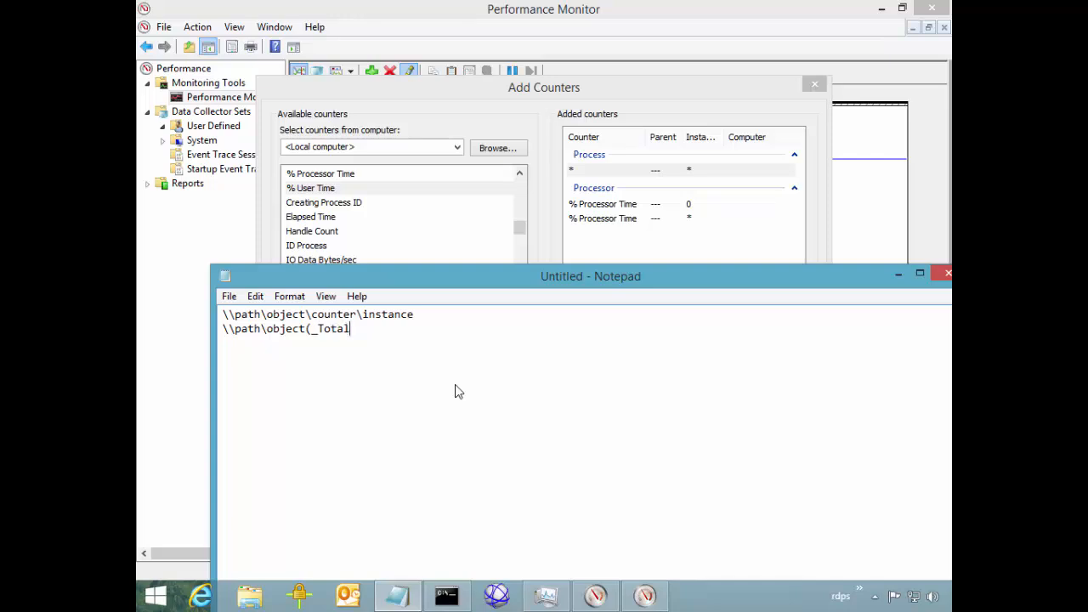
type(")\\counter")
key("Return")
type("\\\\localhost")
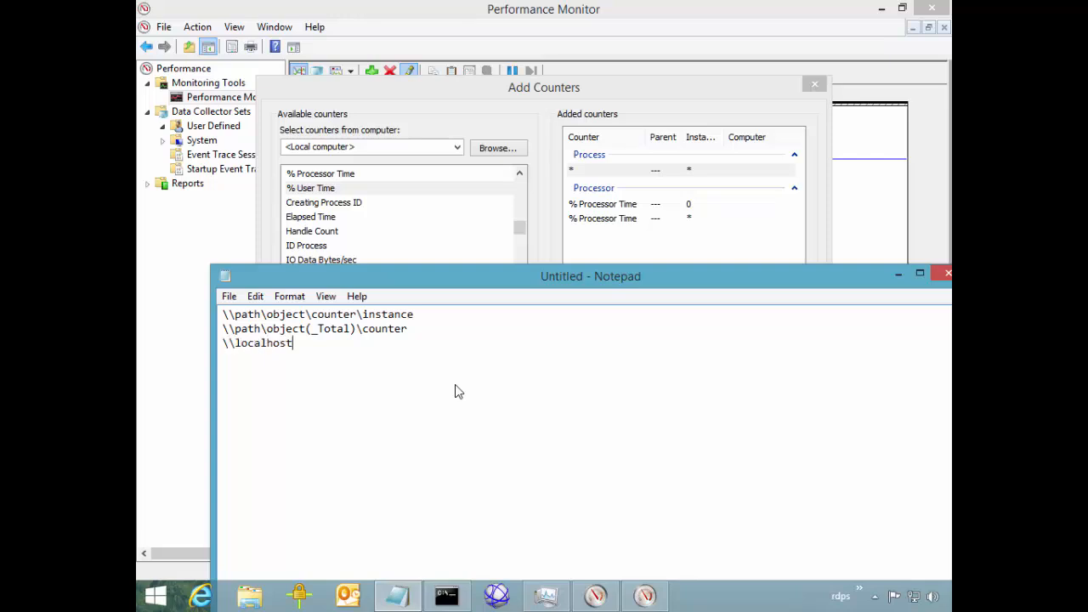
type("\\processor(*)\\*")
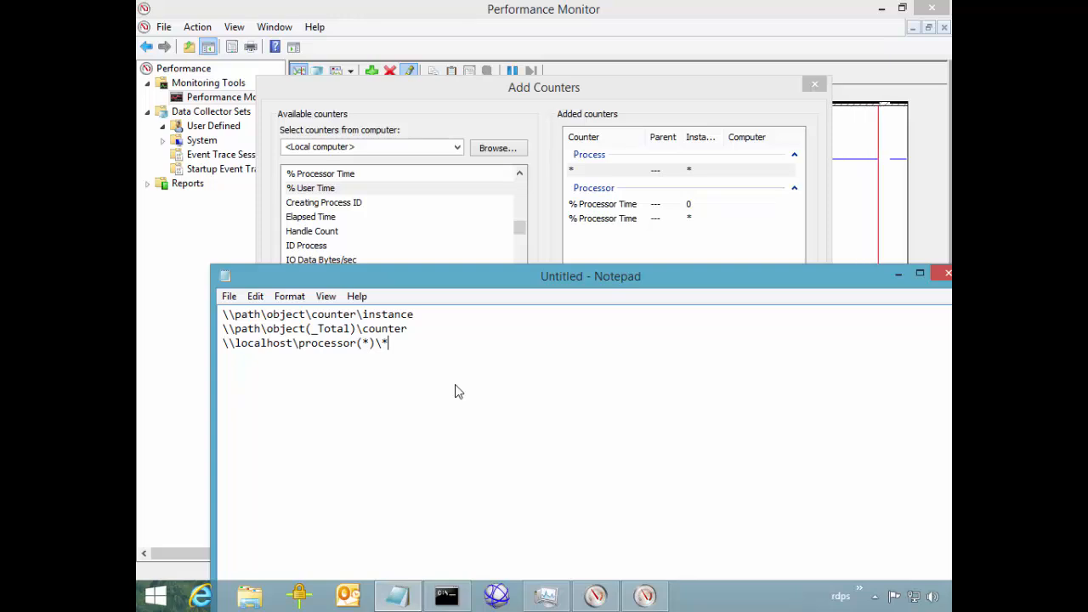
key("BackSpace")
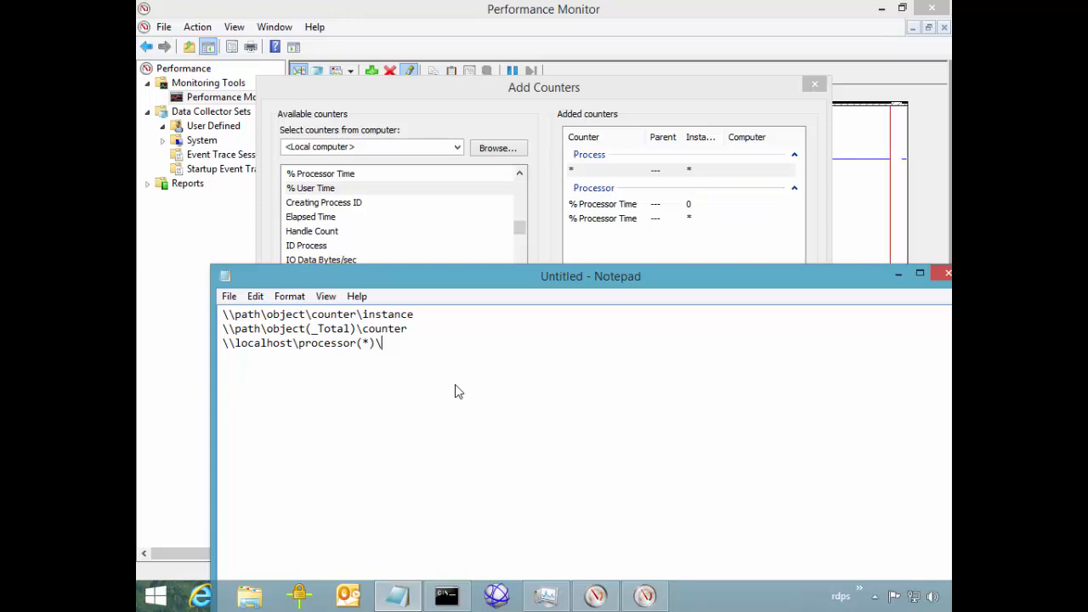
type("%Proces")
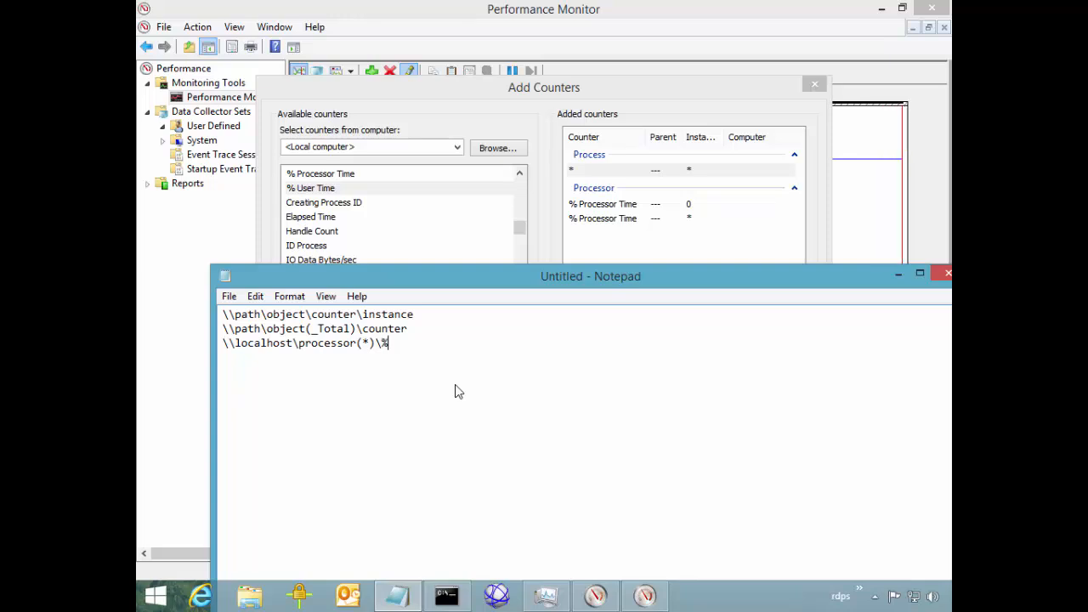
type("sor Time")
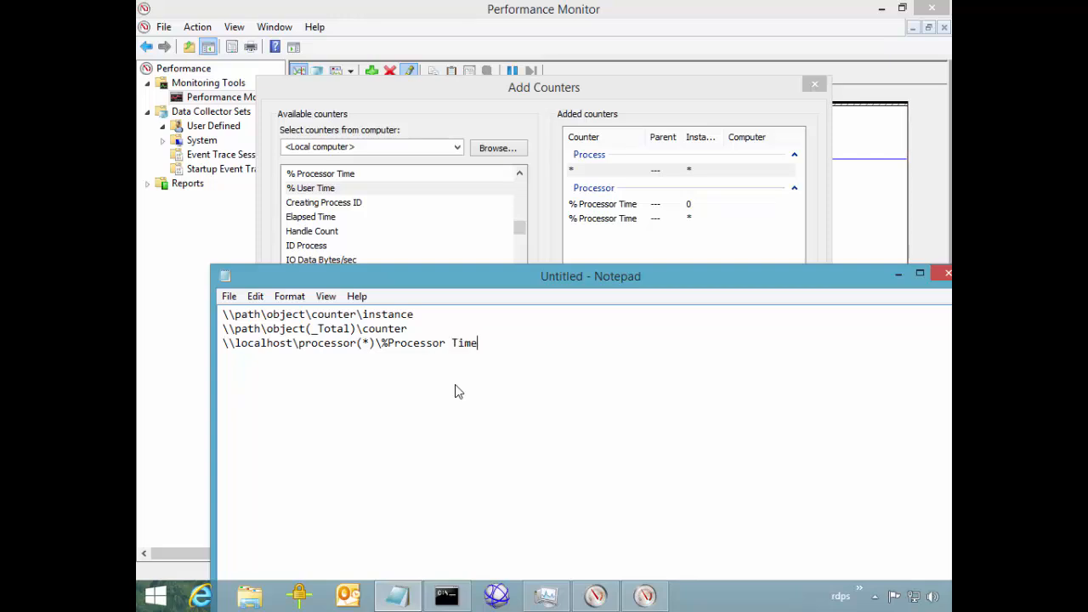
key("Left")
key("Left")
key("Left")
key("Left")
key("Left")
key("Left")
key("Left")
key("Left")
key("Left")
key("Left")
key("Left")
key("Left")
key("Left")
key("Left")
key("Left")
key("Left")
key("Left")
key("Left")
key("BackSpace")
type("2")
Move Notepad back up and delete the original template line
mouse_move(459, 276)
left_mouse_down()
mouse_move(382, 111)
mouse_move(420, 128)
left_mouse_up()
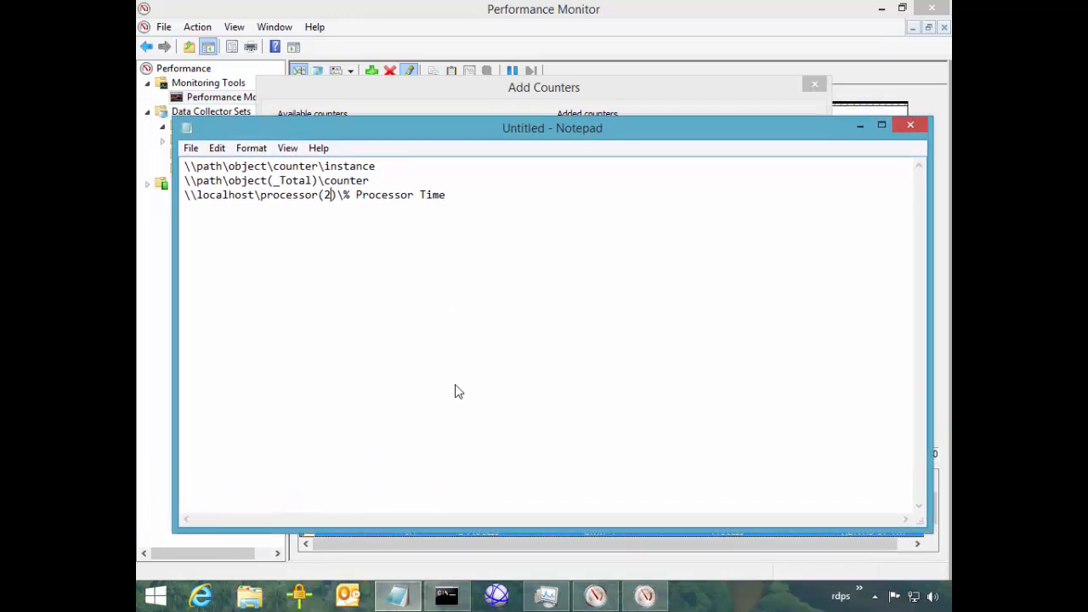
left_click(376, 167)
key("shift+Home")
key("Delete")
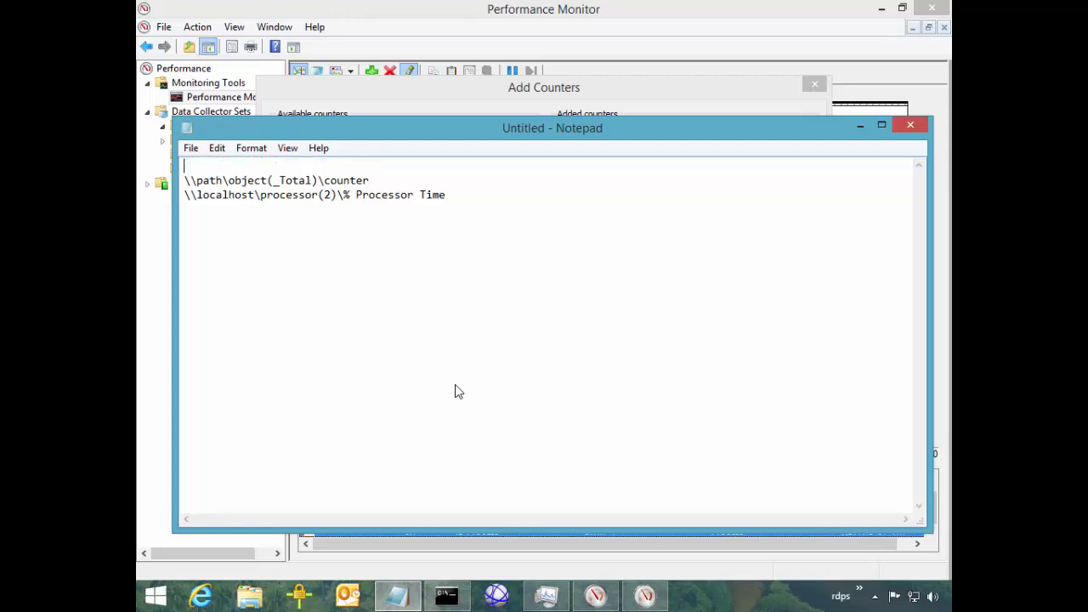
key("Delete")
key("End")
key("shift+Left")
key("shift+Left")
key("shift+Left")
key("shift+Left")
key("shift+Left")
key("shift+Left")
key("shift+Left")
key("shift+Left")
key("shift+Left")
key("shift+Left")
key("shift+Left")
key("shift+Left")
key("shift+Left")
key("shift+Left")
key("shift+Left")
key("shift+Left")
key("shift+Left")
key("shift+Left")
key("shift+Left")
key("shift+Left")
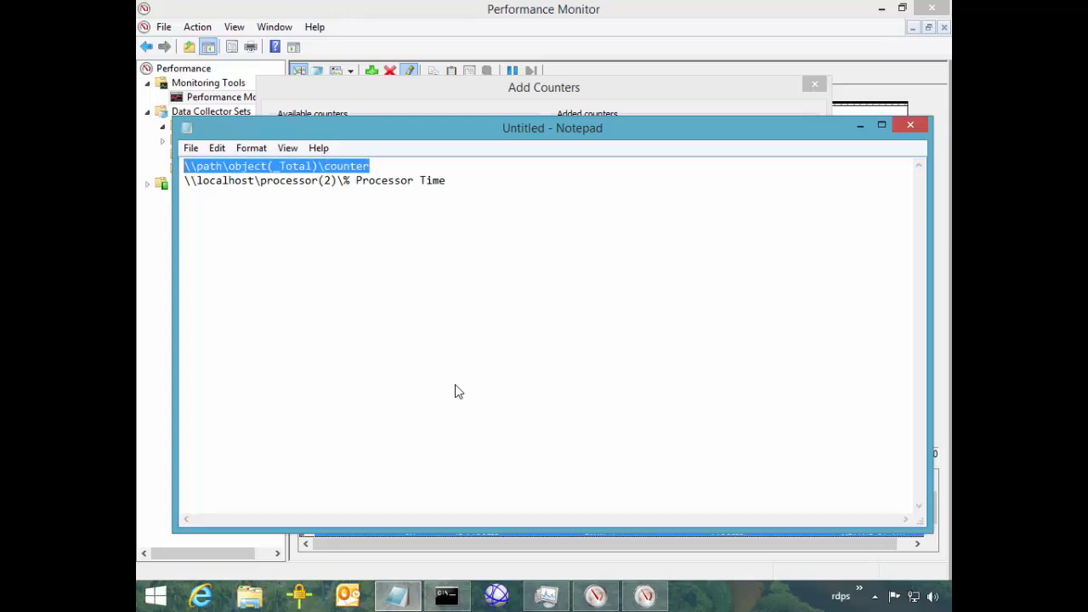
Close Notepad without saving and add the queued Process counters to the graph, dismissing warnings
key("alt+F4")
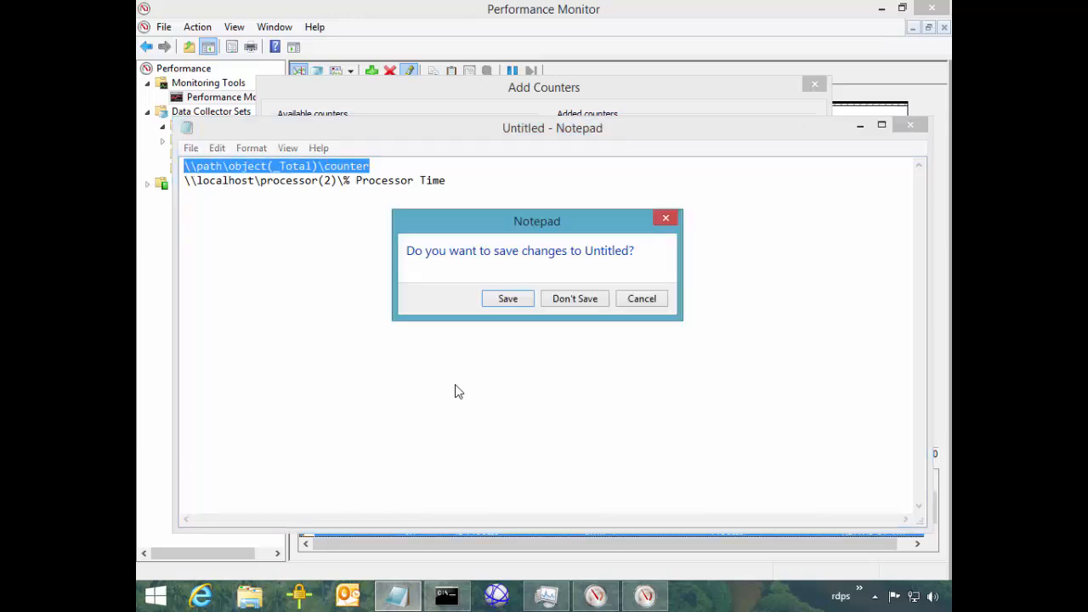
key("n")
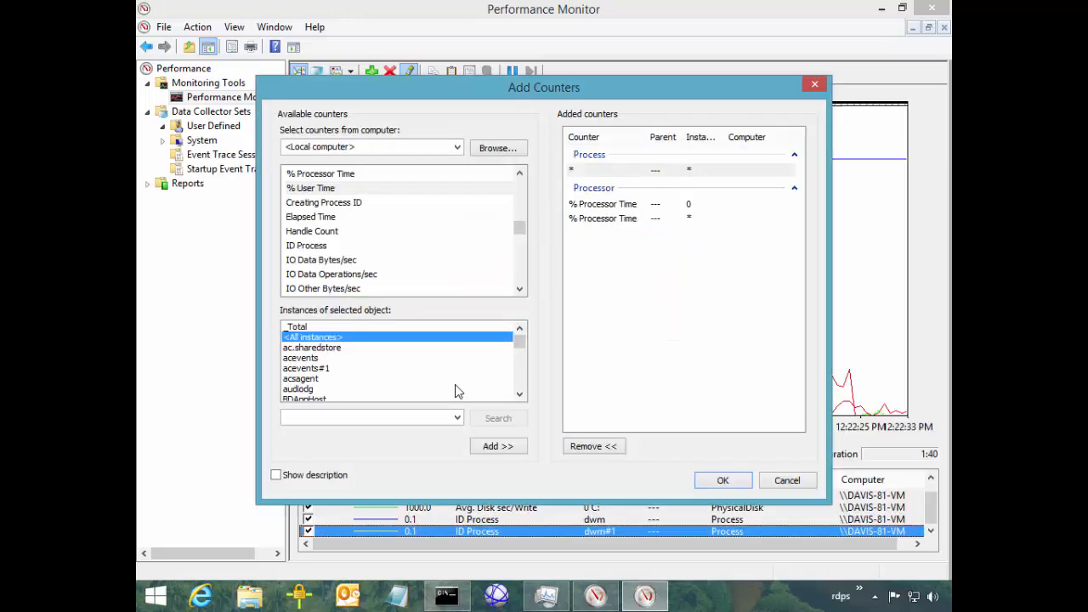
key("Down")
key("Down")
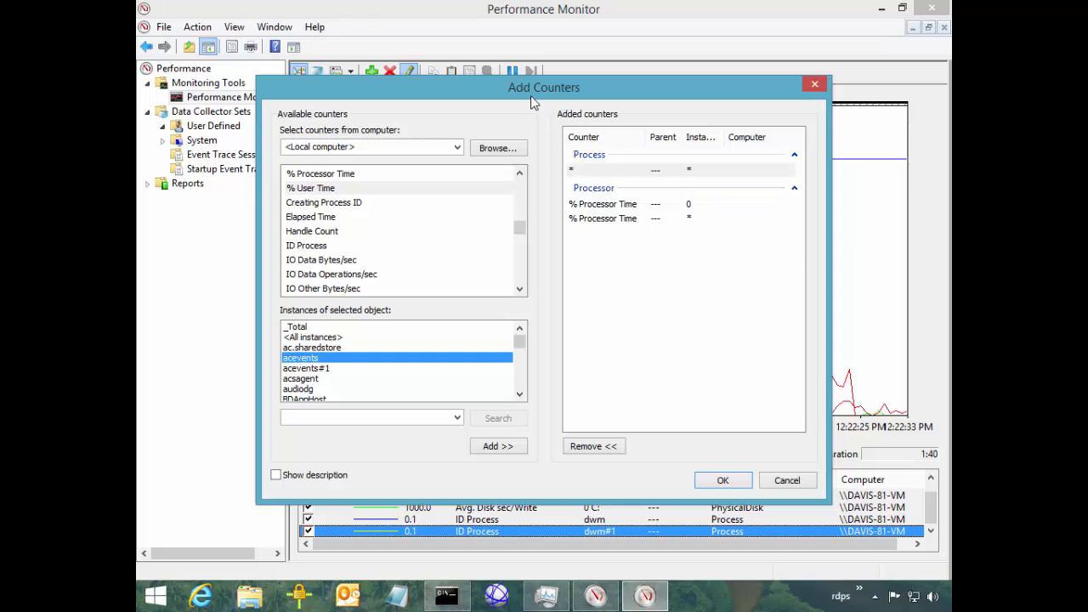
left_click_drag(529, 92, 531, 94)
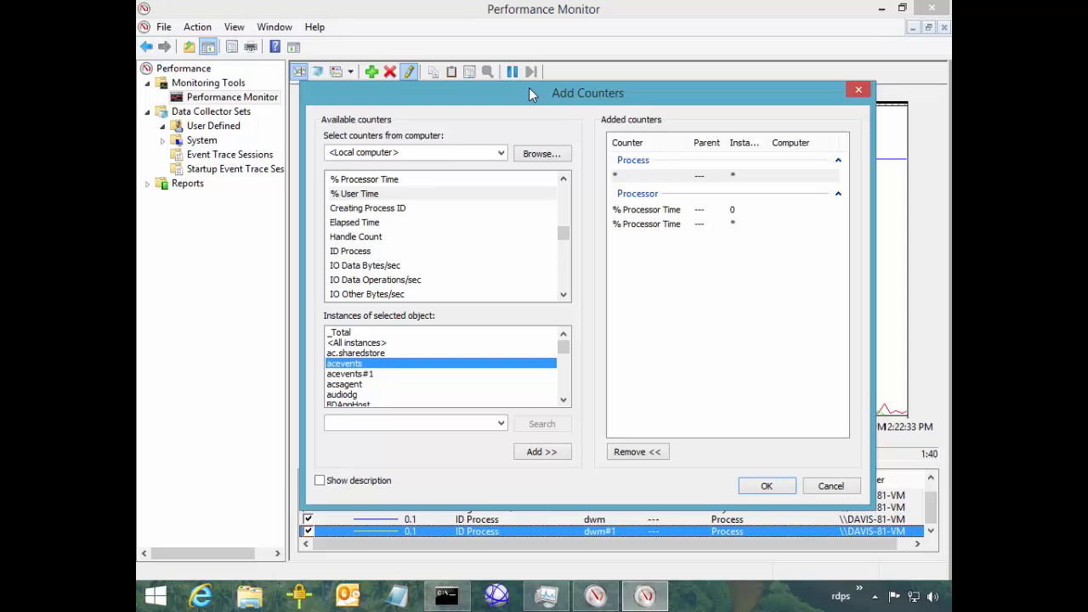
key("Up")
key("Up")
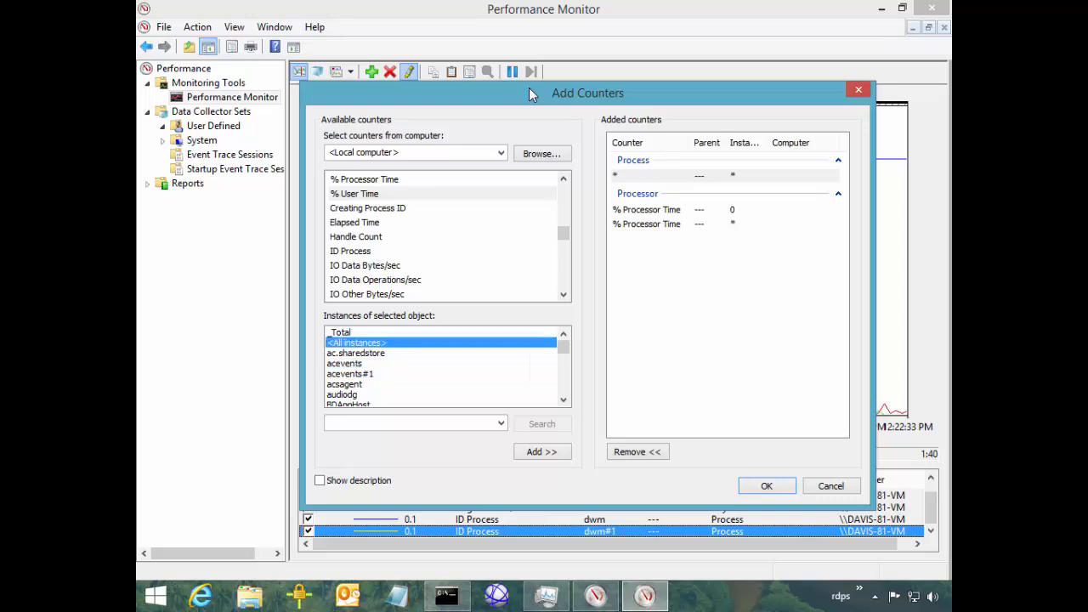
key("Return")
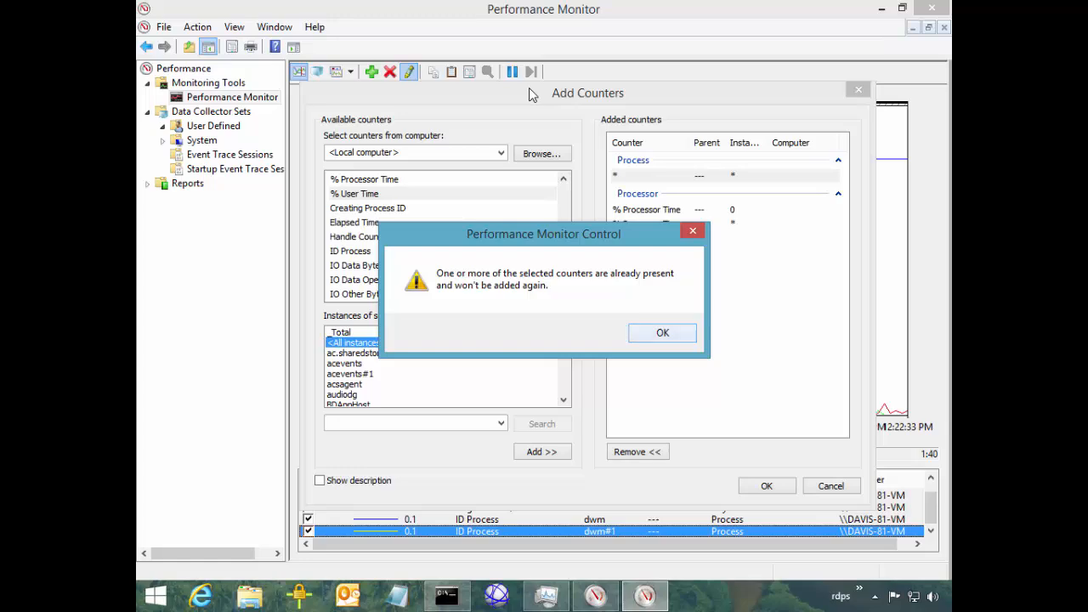
key("Return")
key("Return")
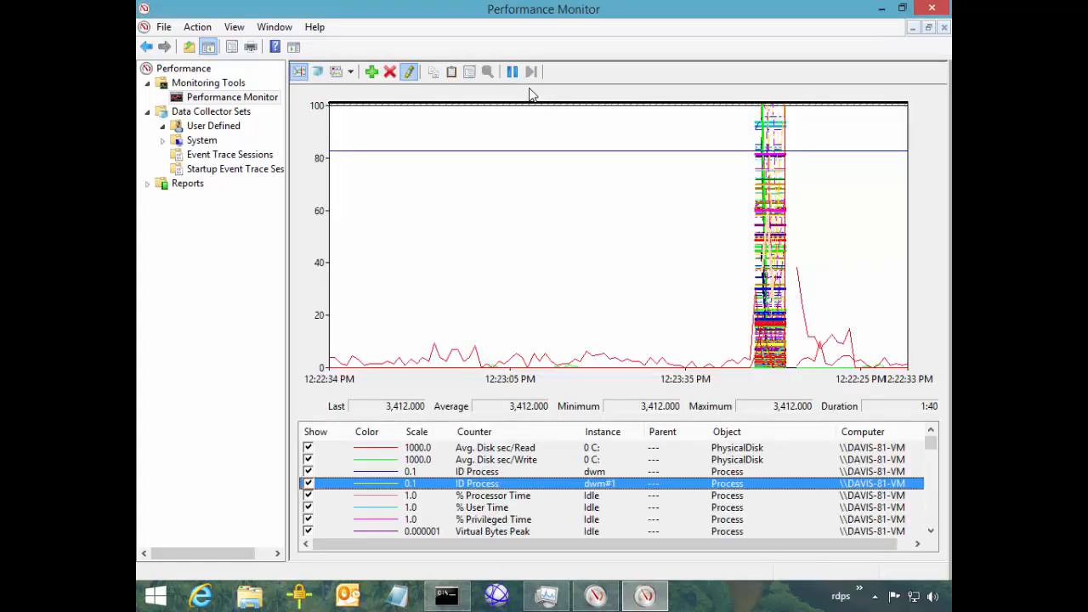
Delete all counters from the graph and open the empty User Defined collector sets
key("Up")
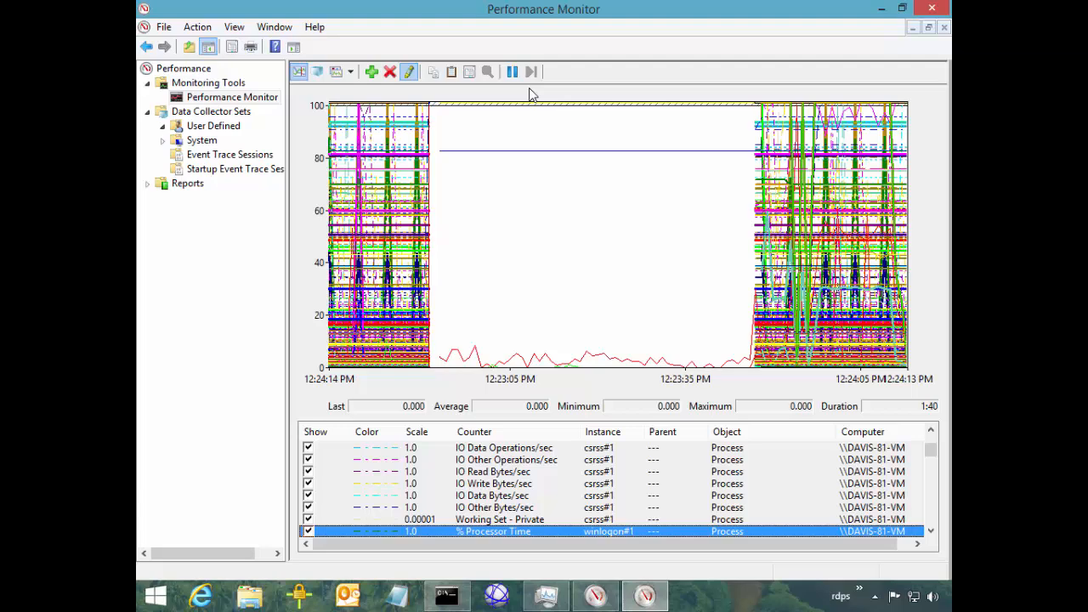
key("ctrl+a")
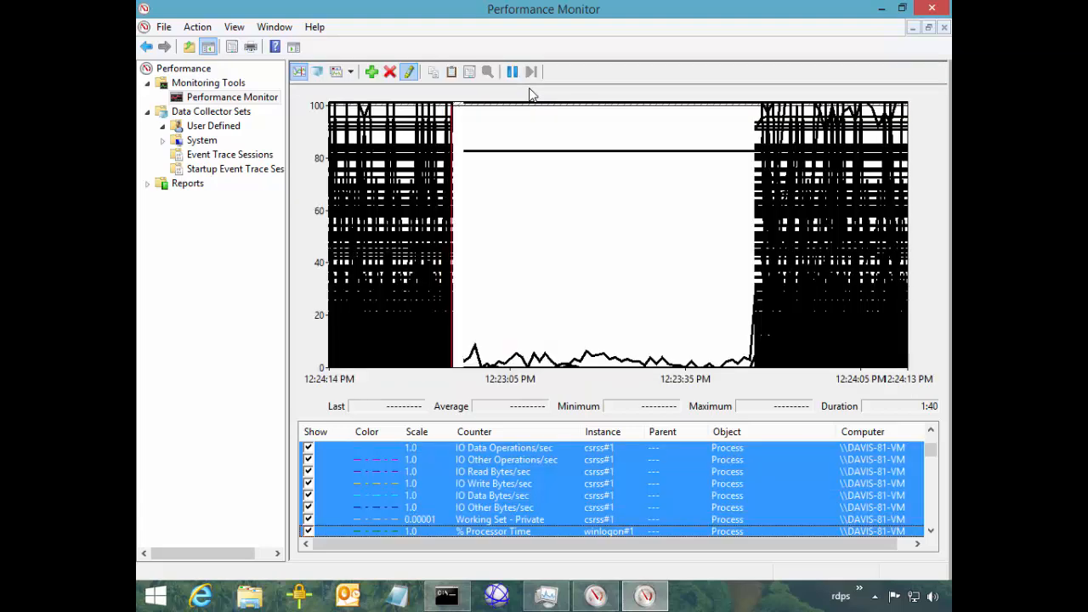
key("Delete")
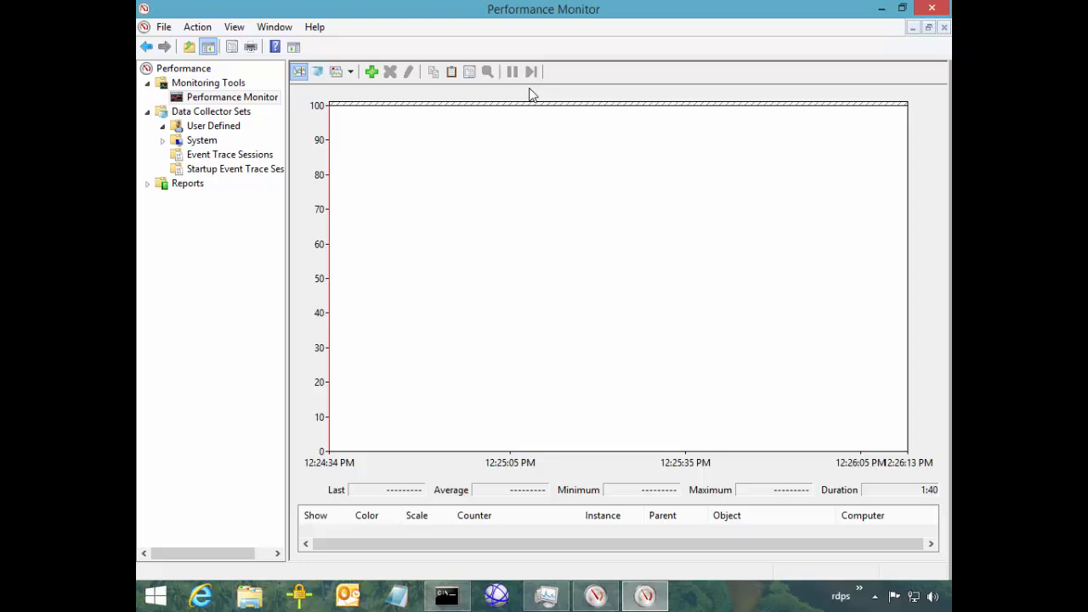
key("Down")
key("Down")
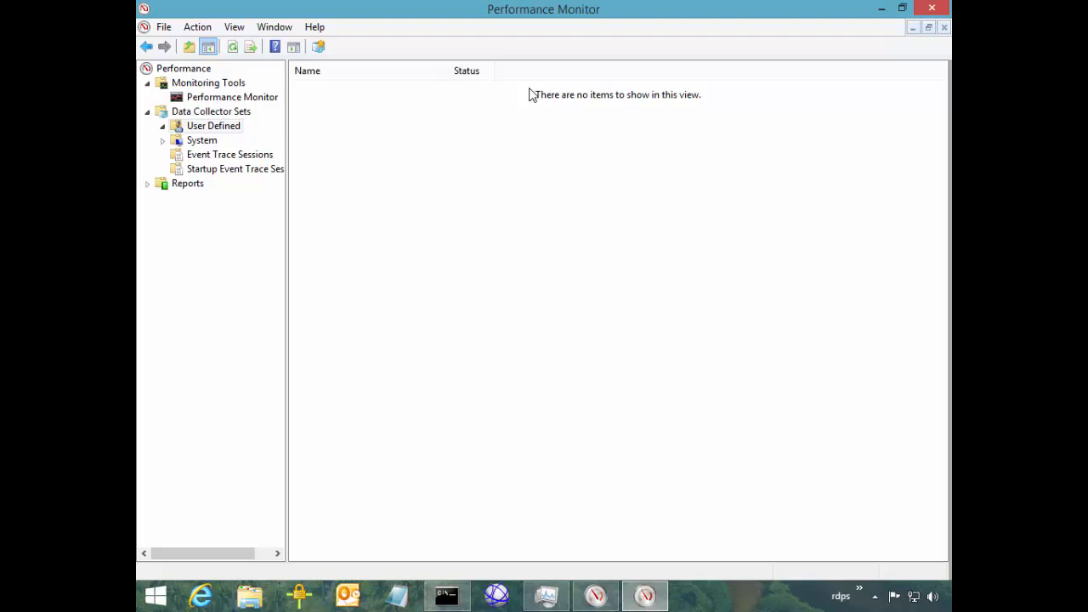
Create a new User Defined data collector set named 'Name', built manually
key("shift+F10")
key("Down")
key("Right")
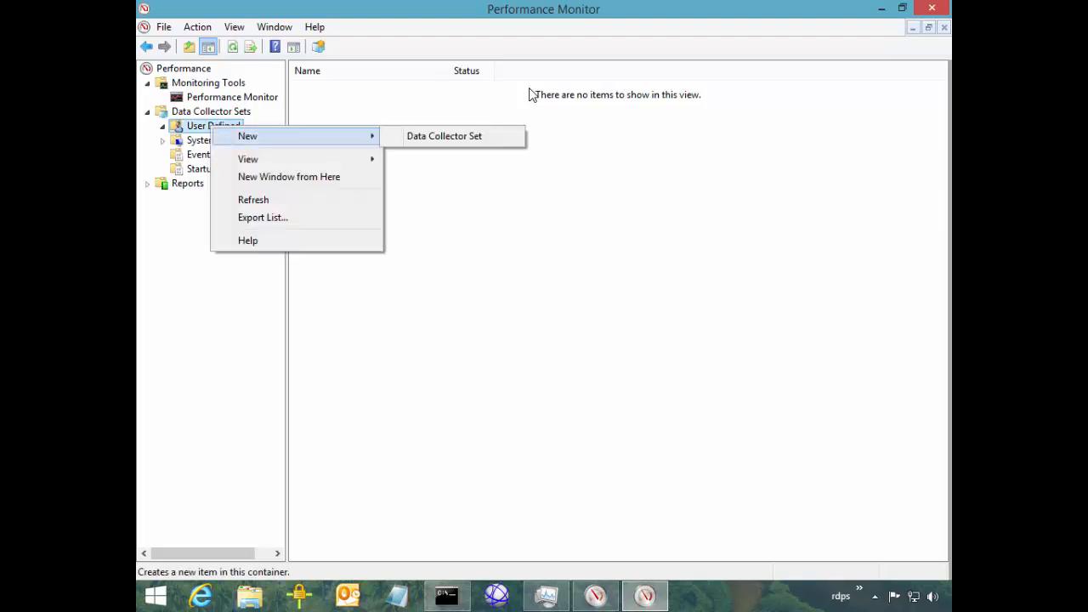
key("Return")
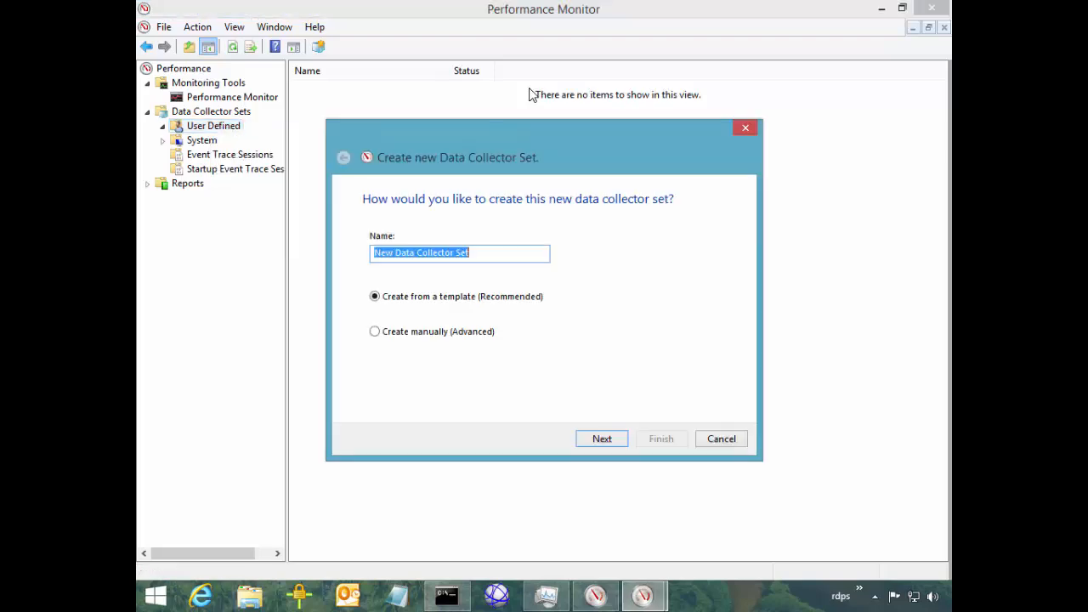
type("Name")
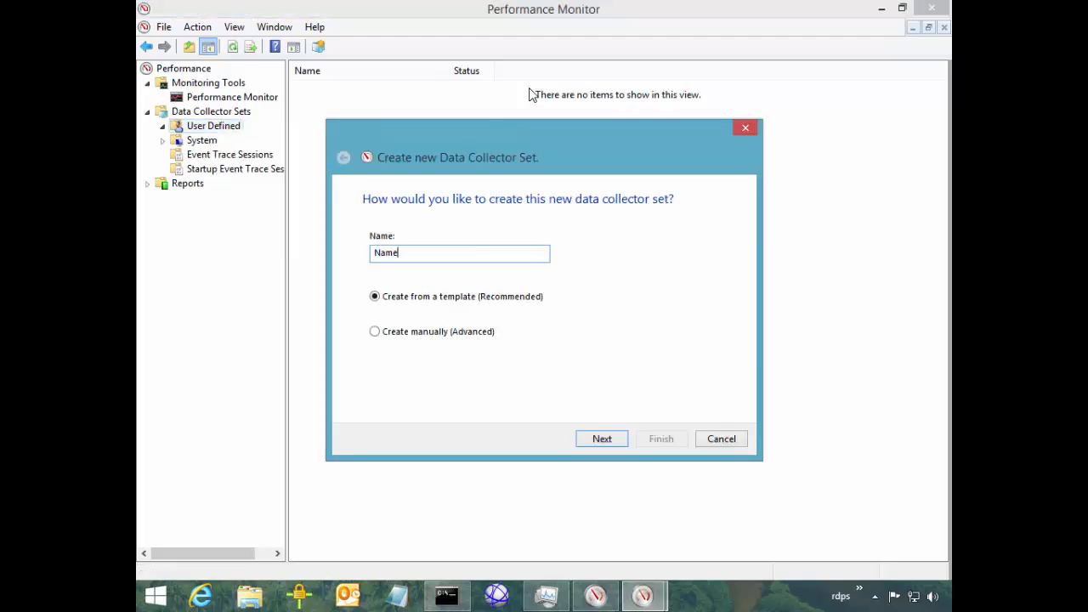
key("Tab")
key("Down")
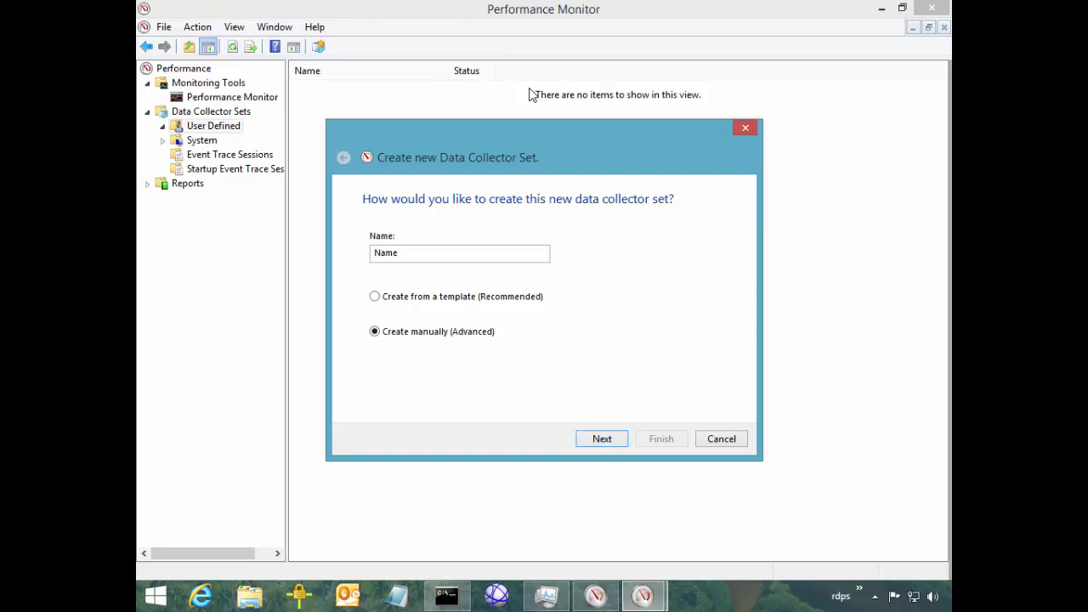
key("Return")
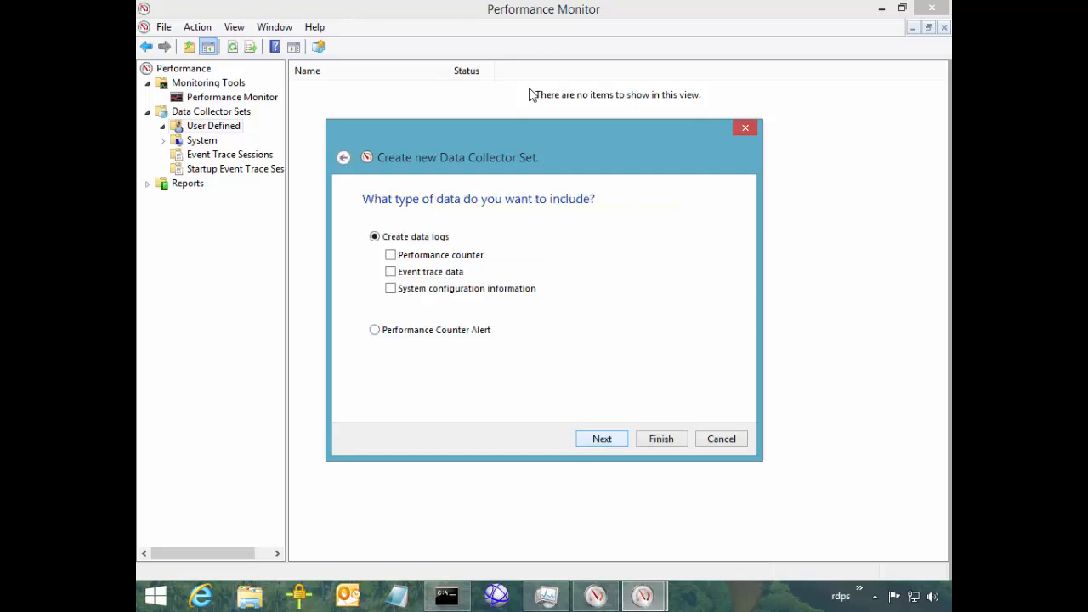
Include performance counter data in the set and bring up the Add Counters dialog
key("space")
key("Return")
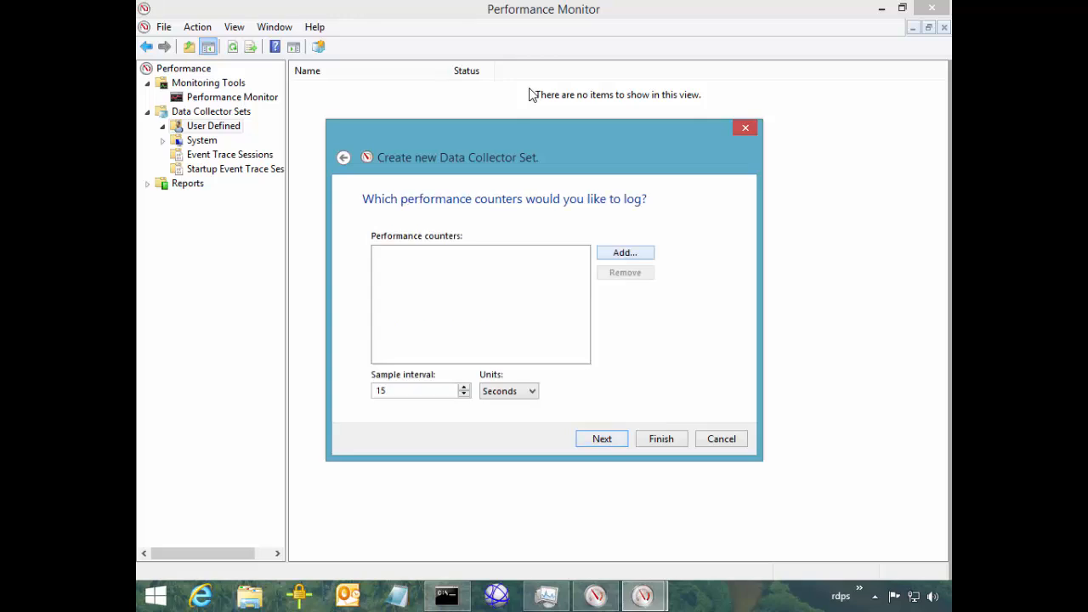
key("space")
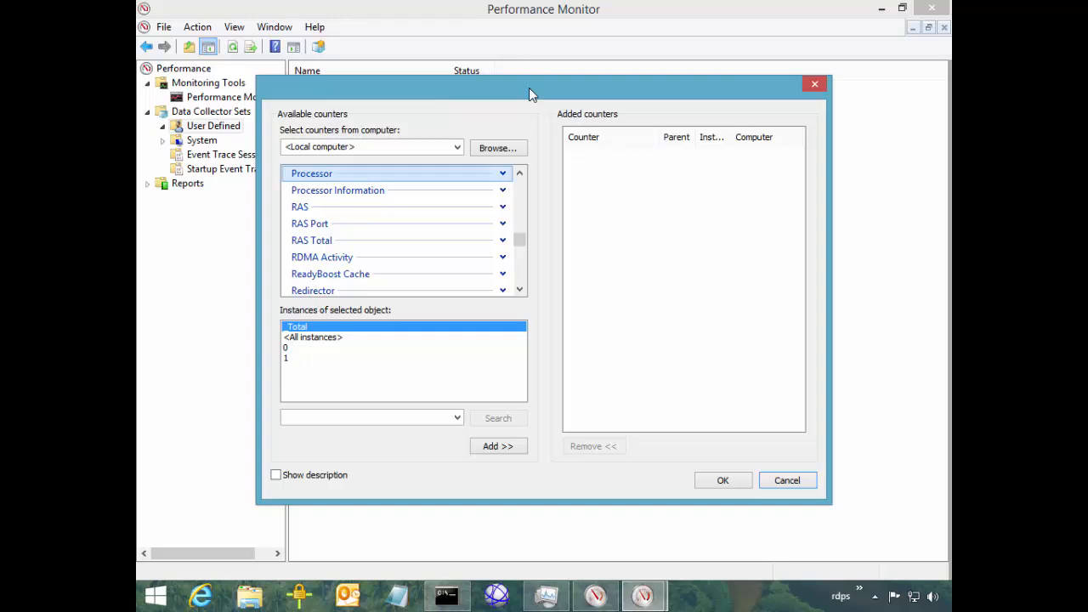
Select the Process object's % Processor Time counter for all instances
left_click(374, 173)
scroll(374, 183, "up", 1)
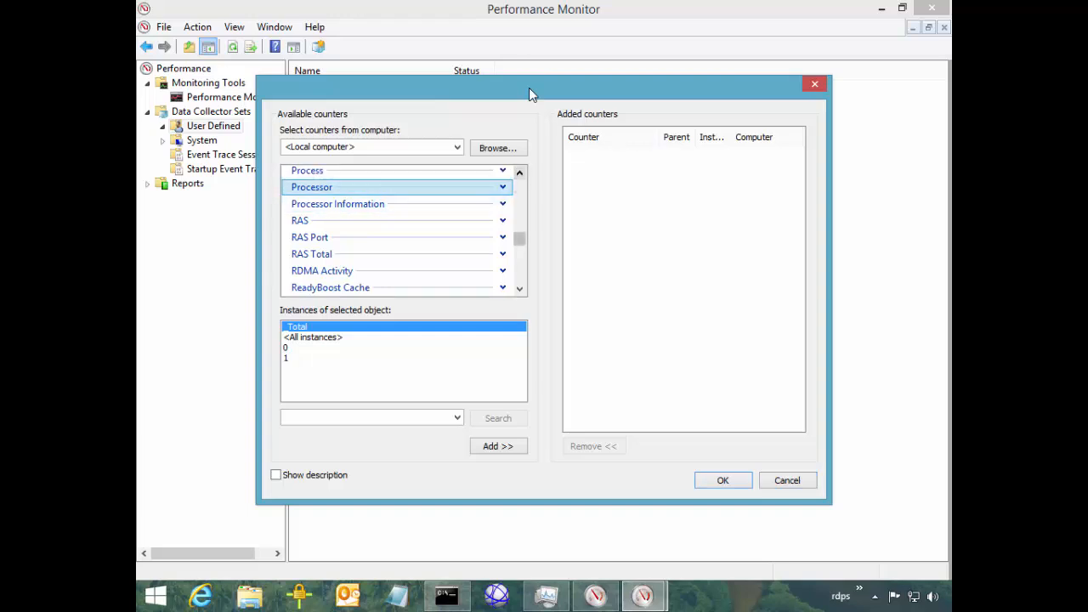
left_click(373, 184)
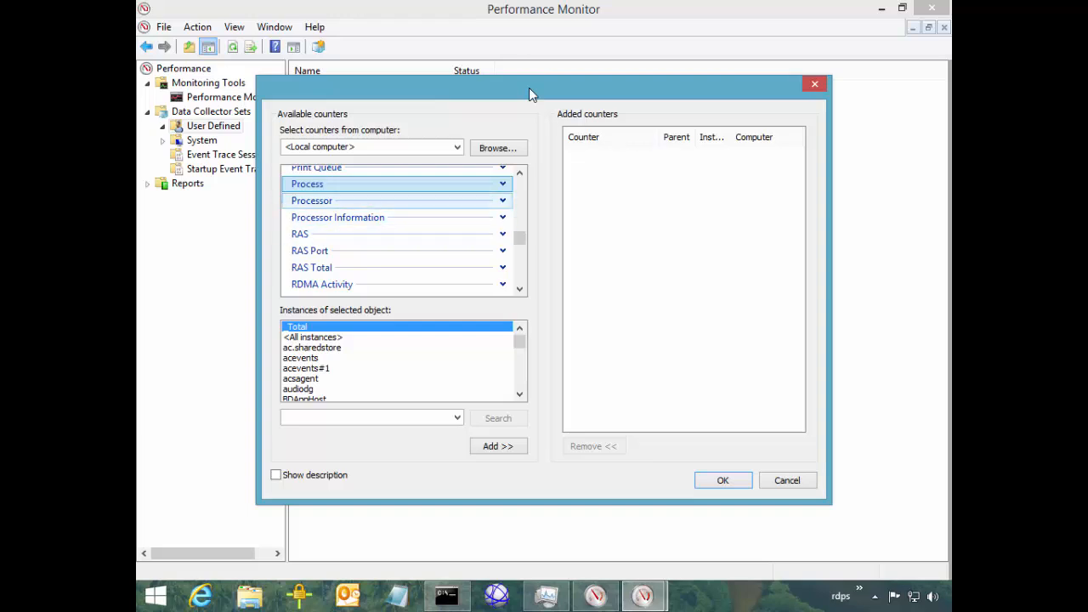
left_click(502, 184)
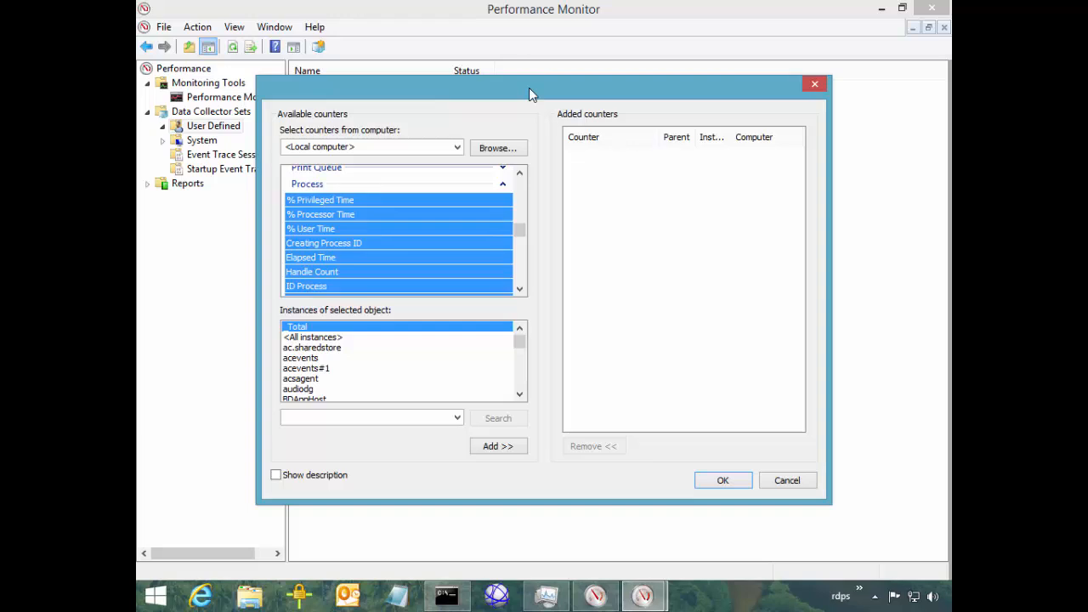
left_click(321, 215)
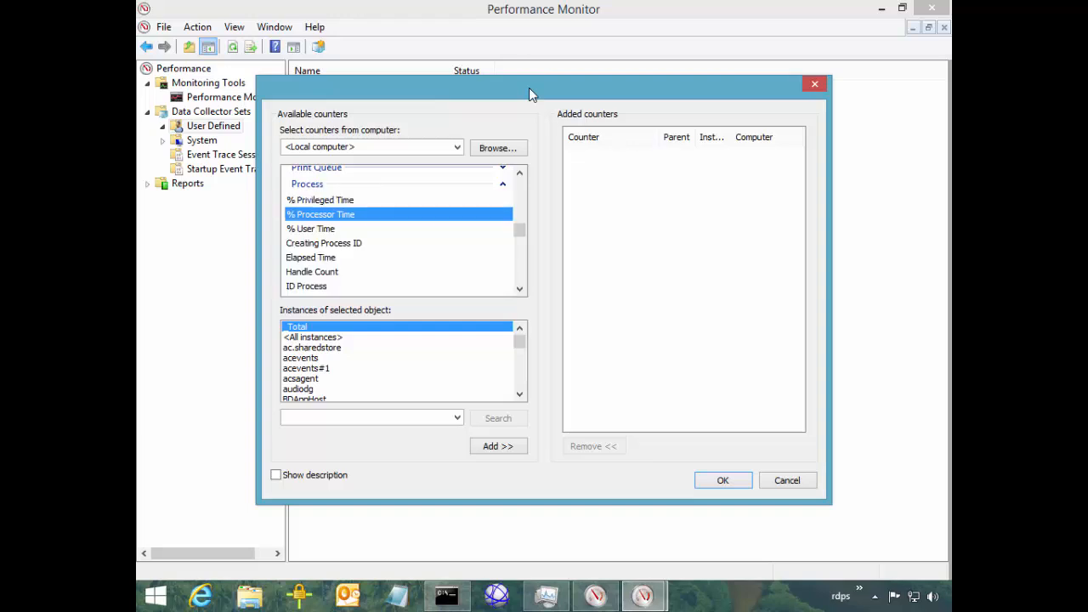
left_click(313, 336)
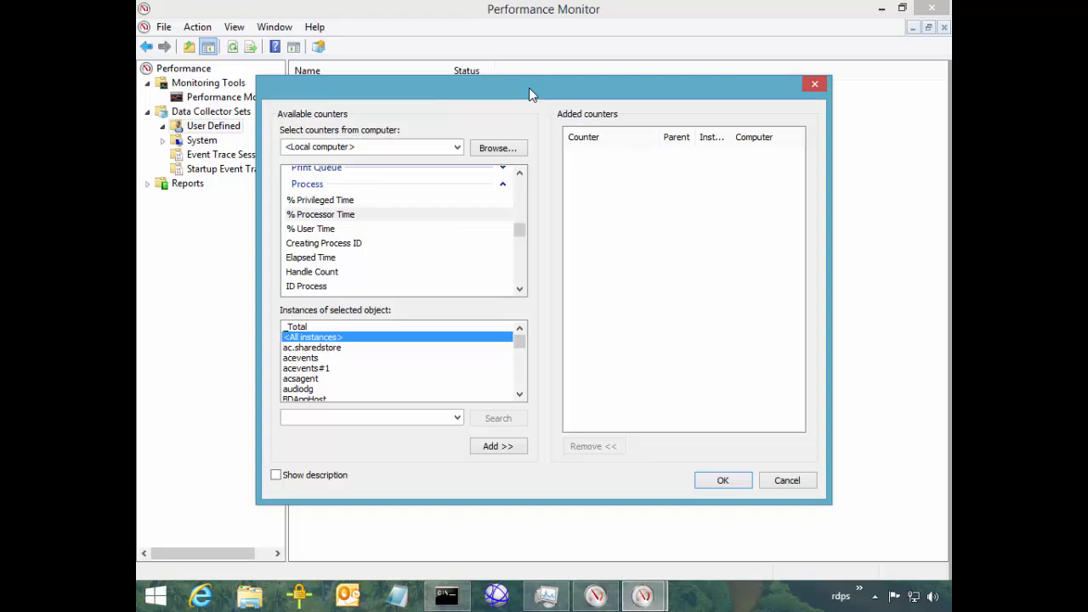
Also select IO Read/Write Operations/sec, Private Bytes, Virtual Bytes and Working Set
scroll(518, 231, "down", 3)
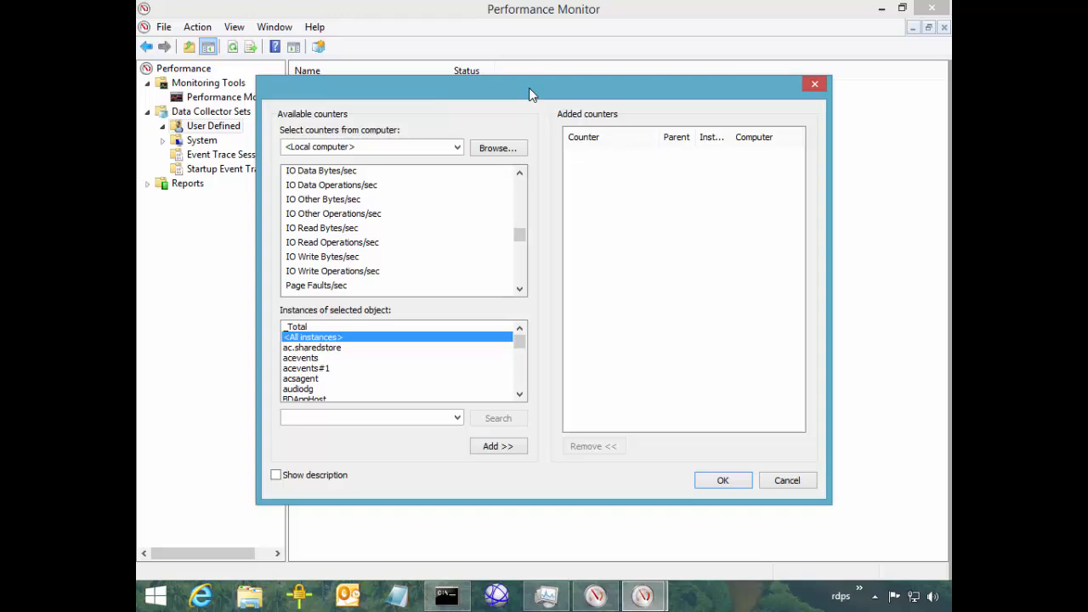
left_click(340, 242)
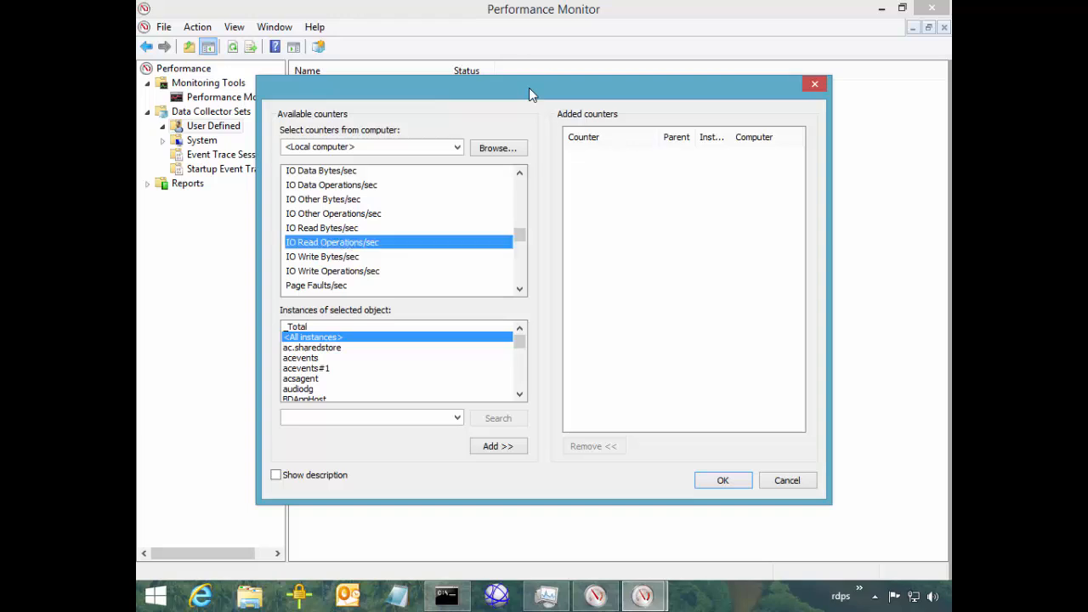
scroll(399, 229, "up", 3)
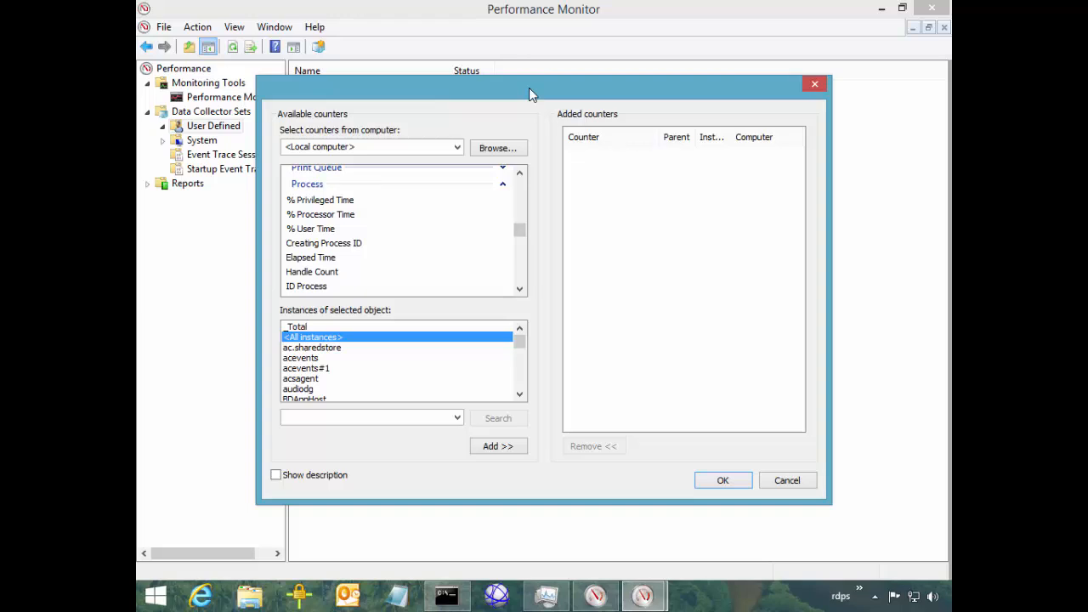
left_click(321, 214)
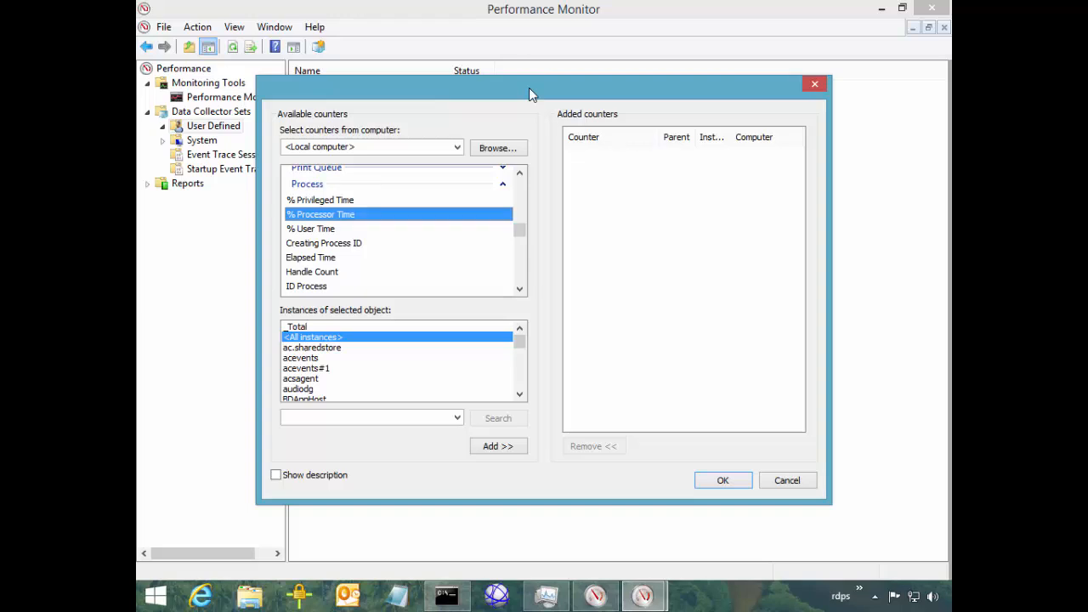
scroll(400, 229, "down", 3)
left_click(332, 242)
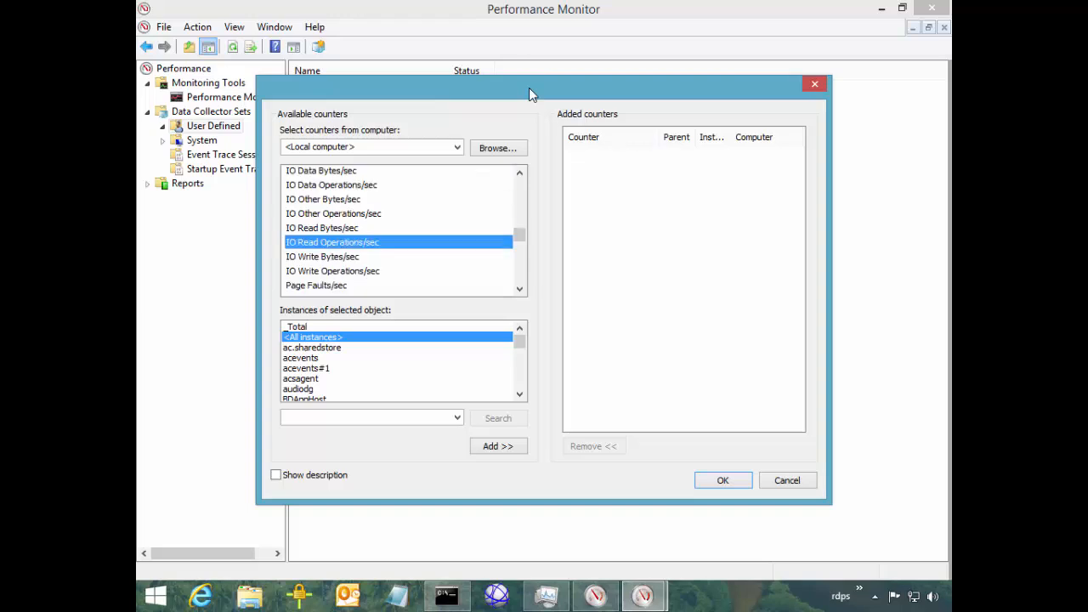
left_click(332, 270, "ctrl")
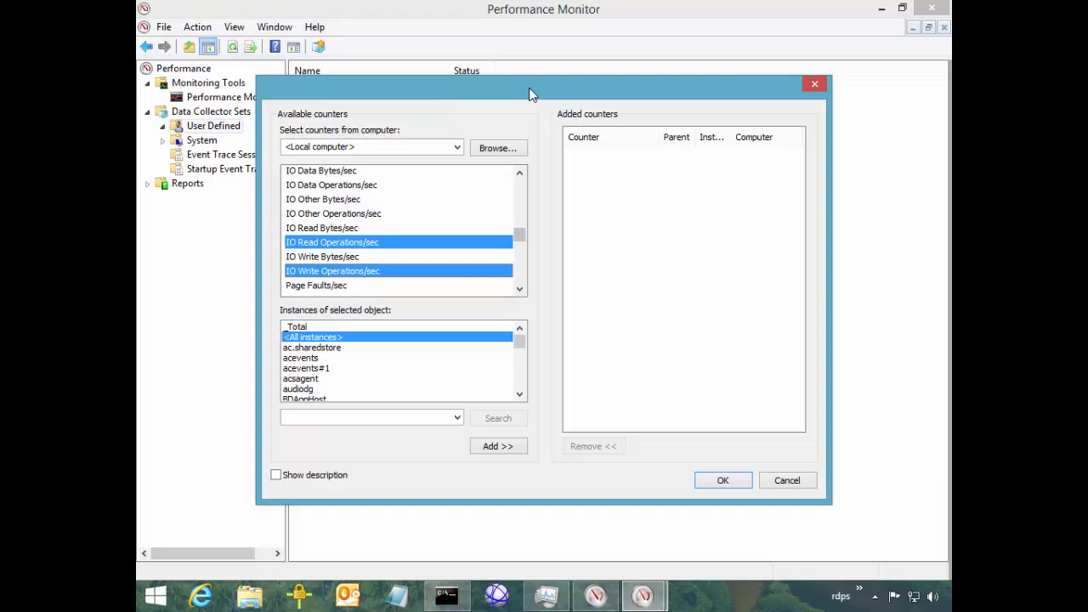
scroll(400, 229, "down", 3)
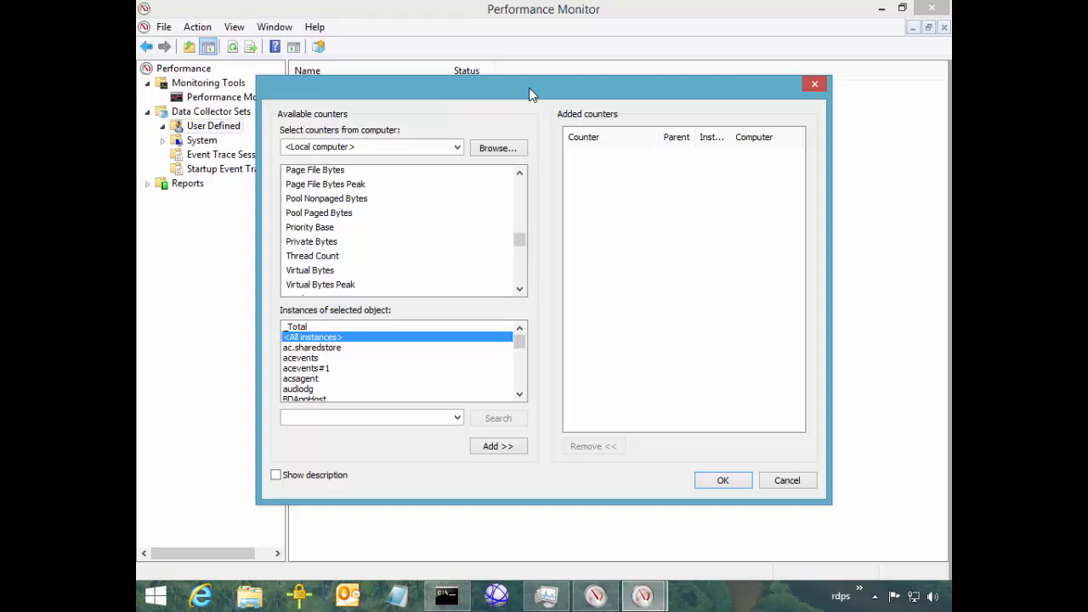
left_click(311, 241)
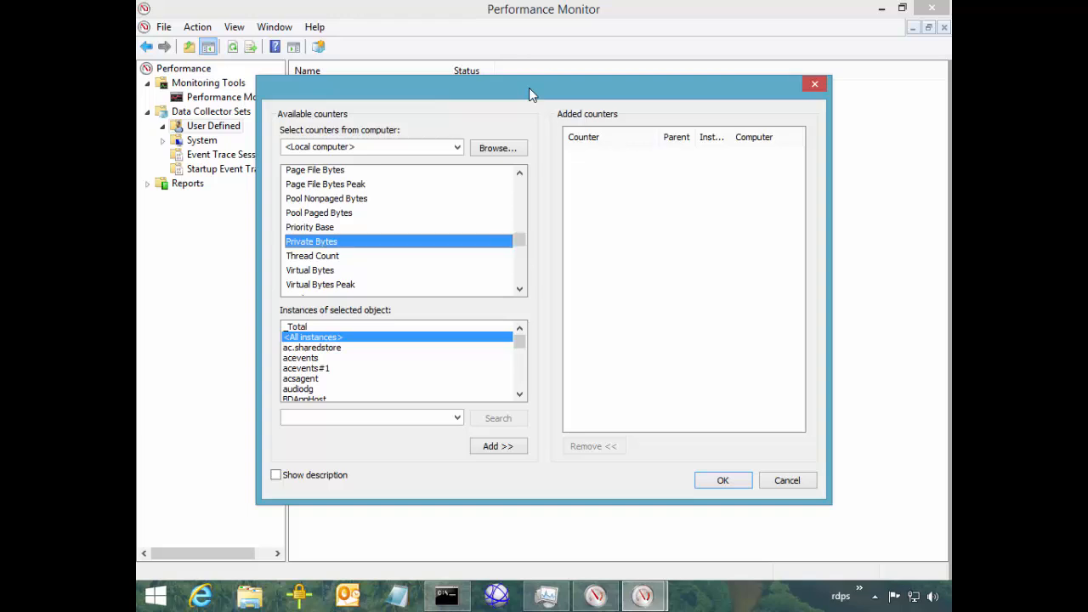
left_click(309, 270, "ctrl")
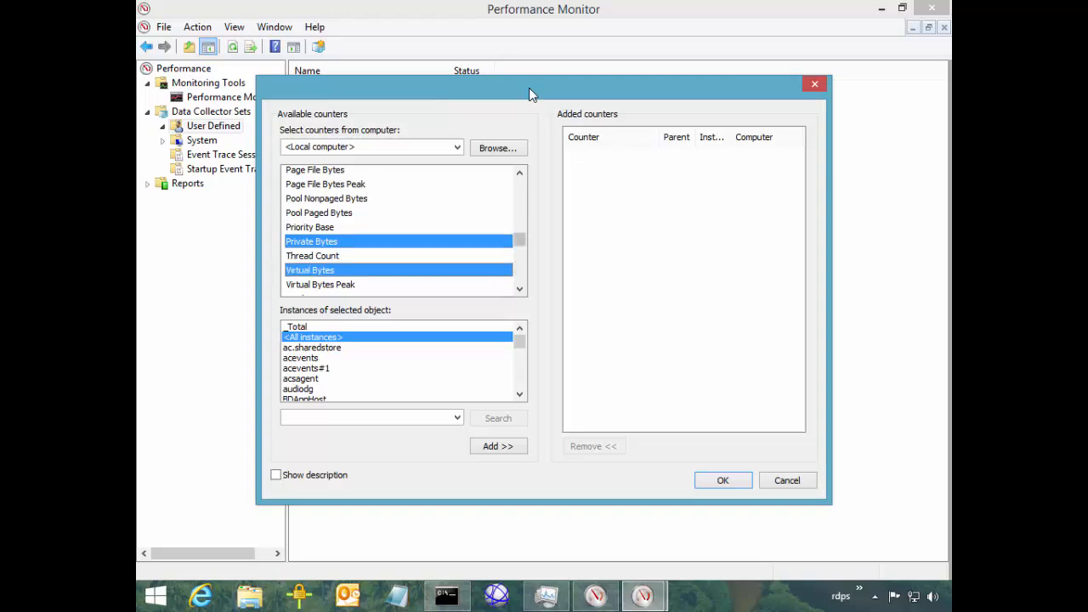
scroll(404, 230, "down", 3)
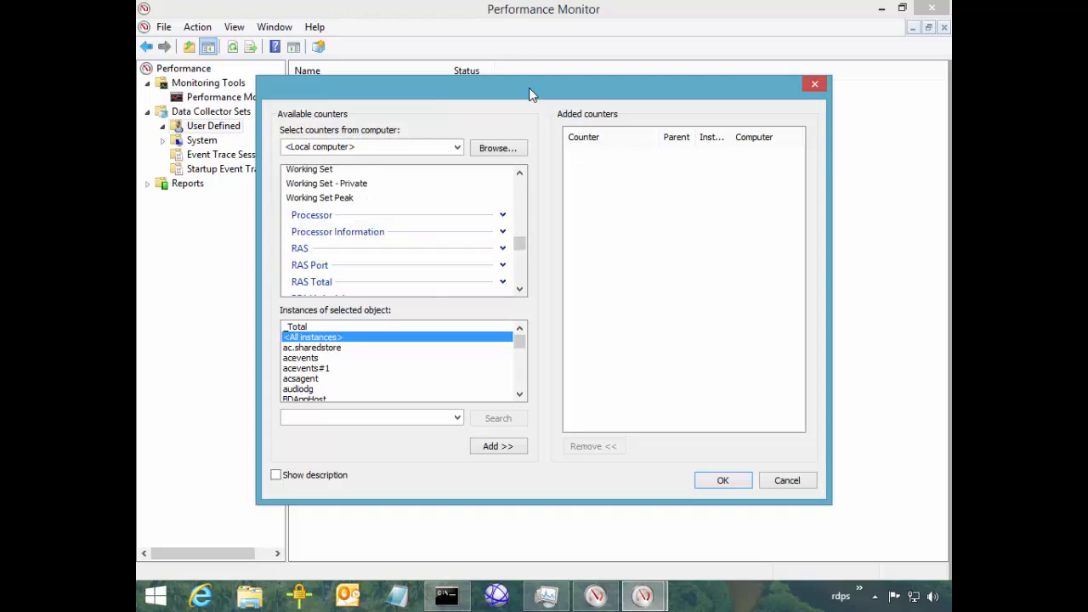
left_click(309, 169, "ctrl")
scroll(404, 230, "up", 2)
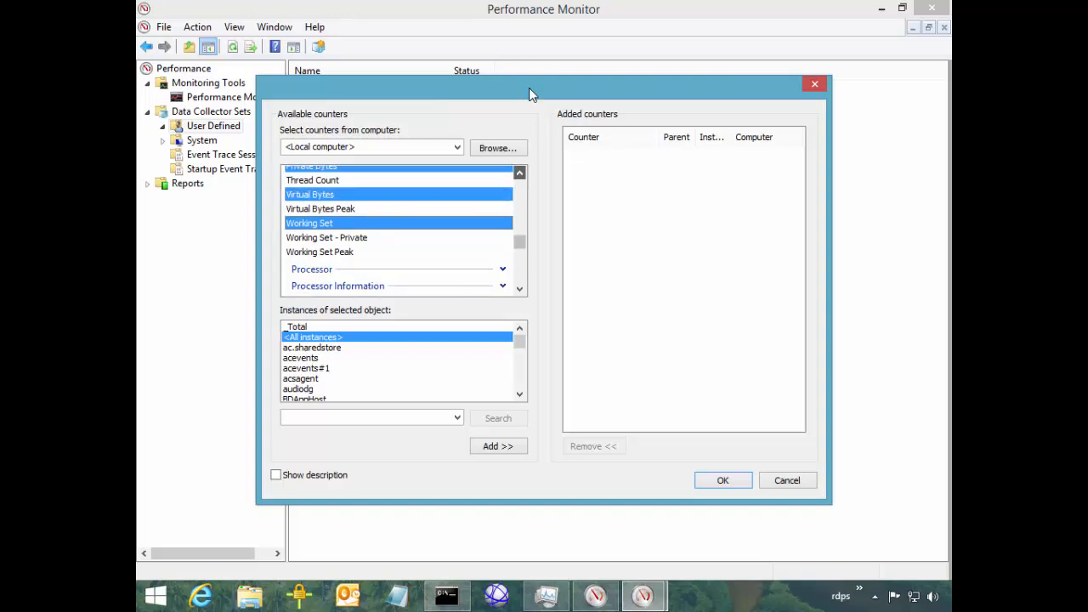
scroll(530, 94, "up", 1)
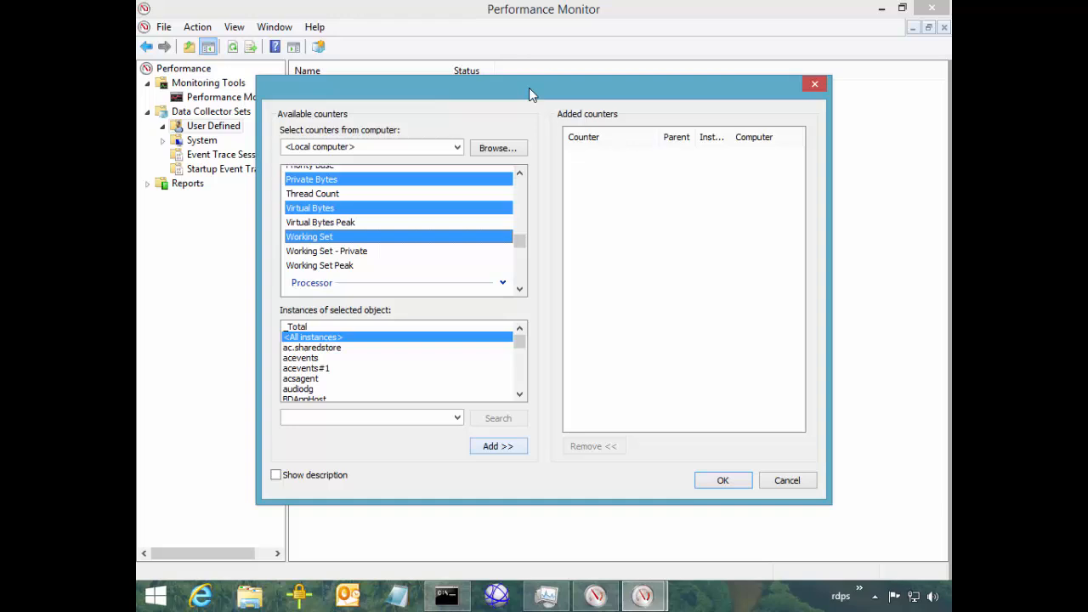
Add the six chosen Process counters to the set and select a range of process instances
key("alt+a")
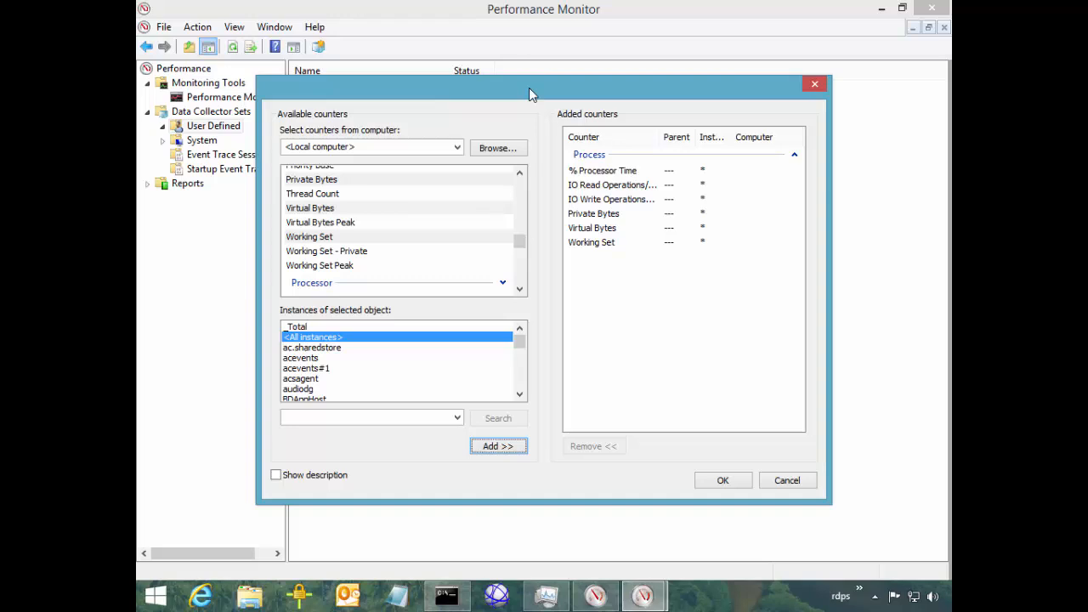
key("Down")
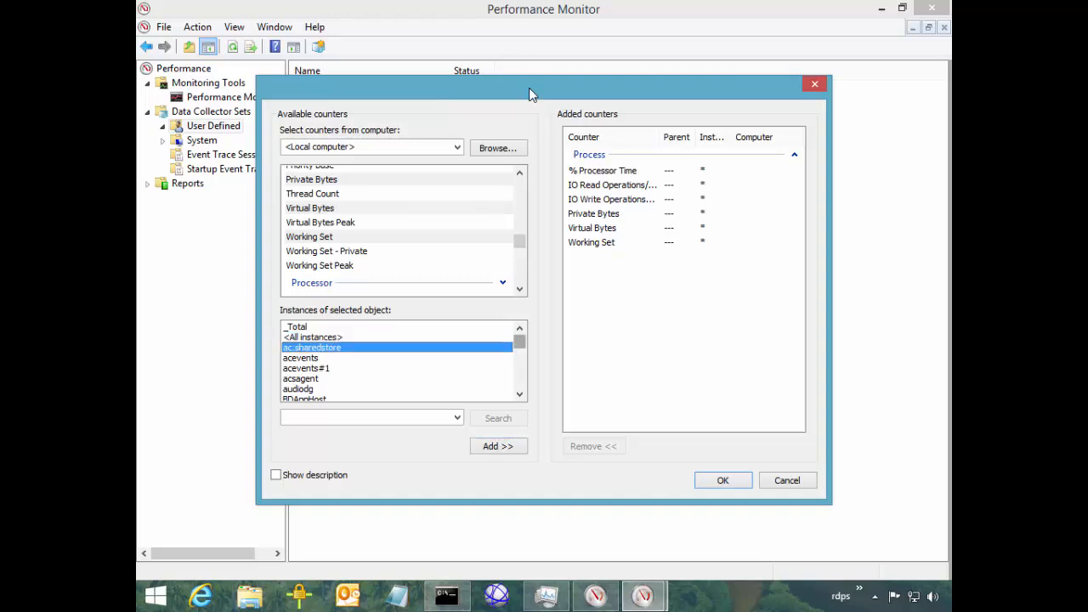
left_click_drag(520, 341, 520, 380)
left_click(308, 389, "shift")
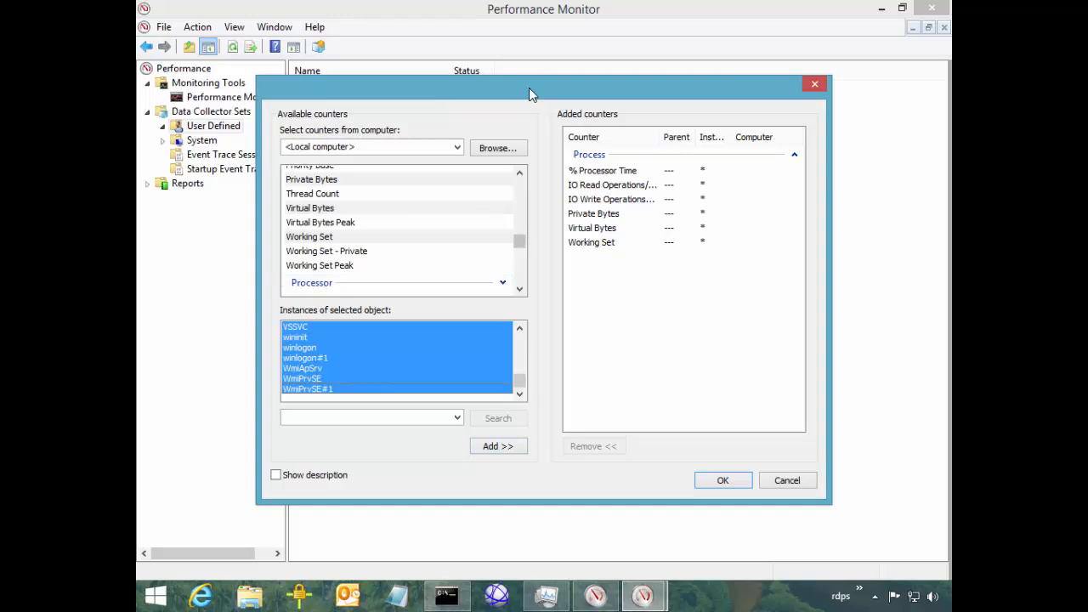
scroll(532, 95, "up", 6)
scroll(519, 224, "up", 3)
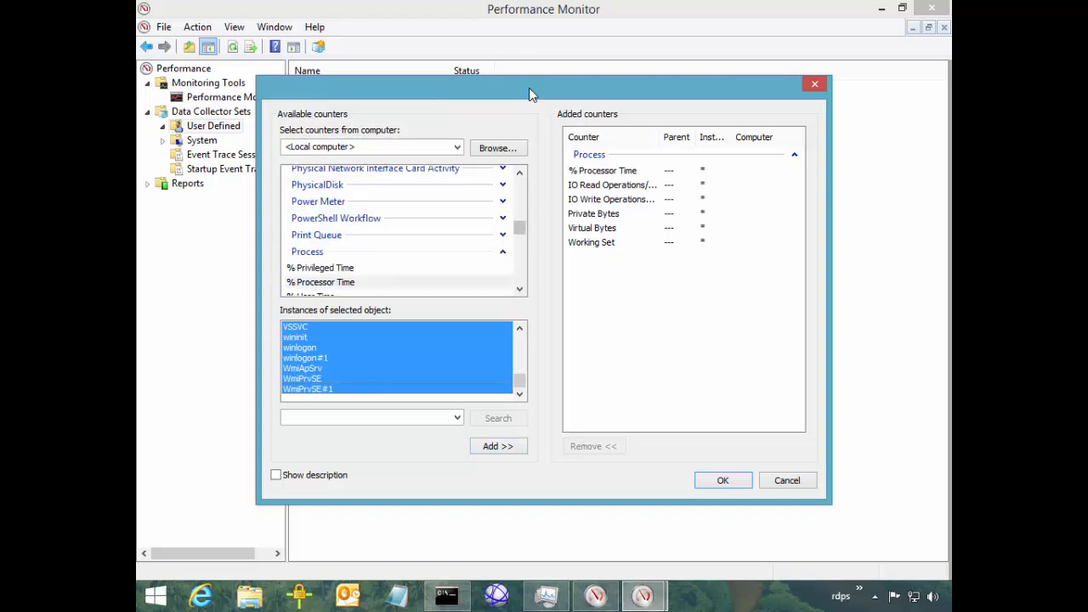
Choose Processor's % Processor Time counter for all processor instances
left_click(503, 252)
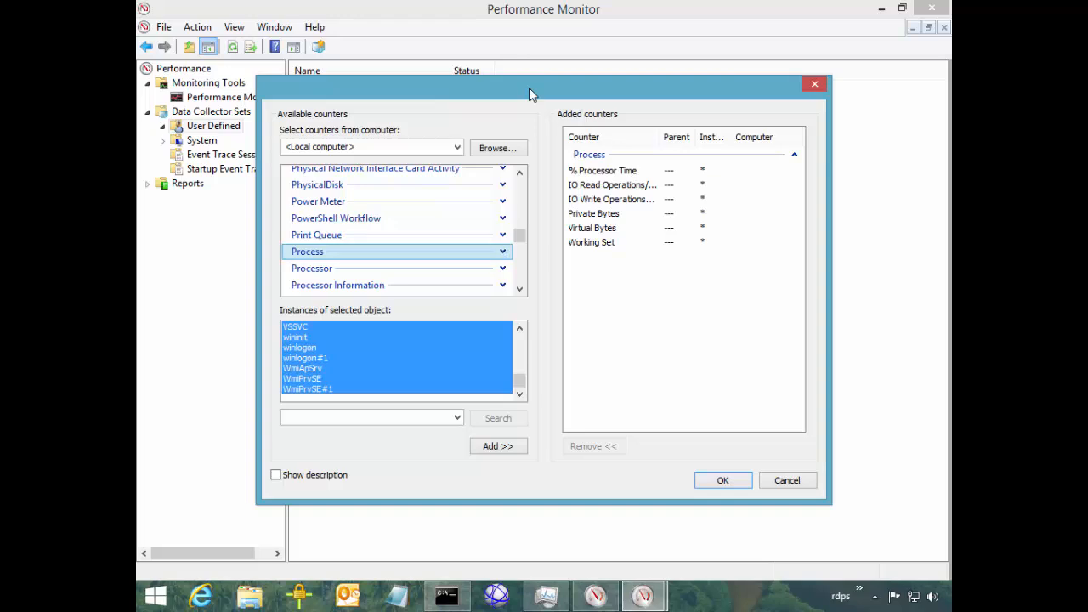
left_click(502, 268)
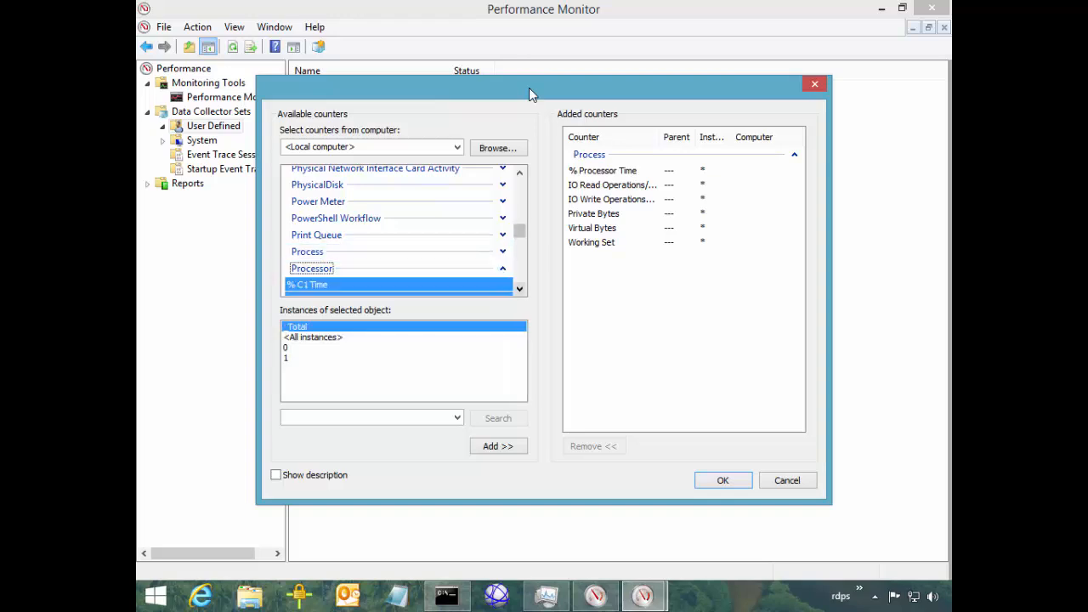
left_click(520, 289)
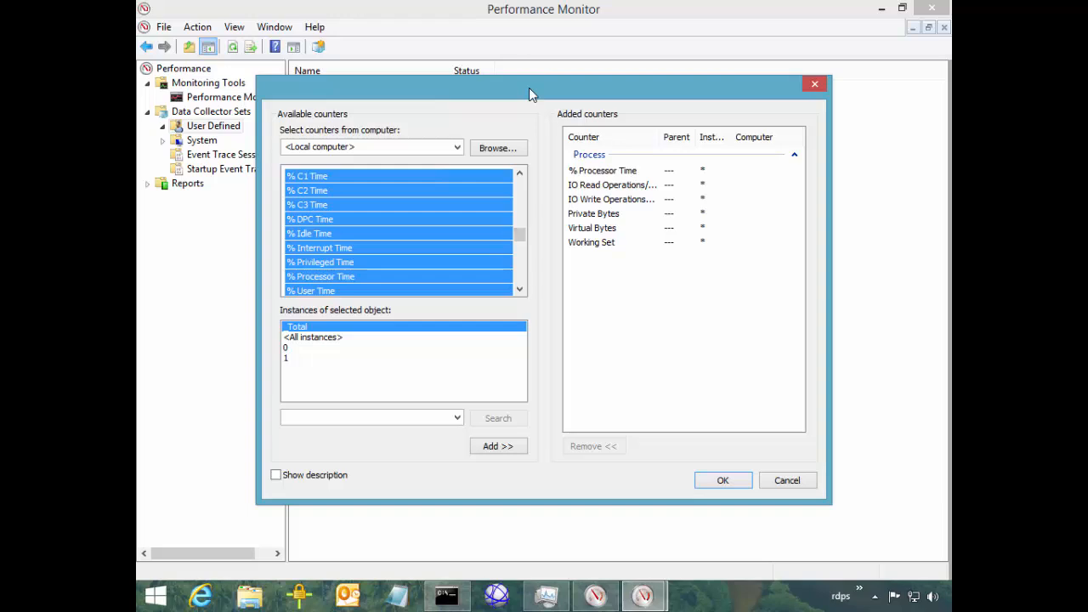
left_click(322, 277)
left_click(313, 337)
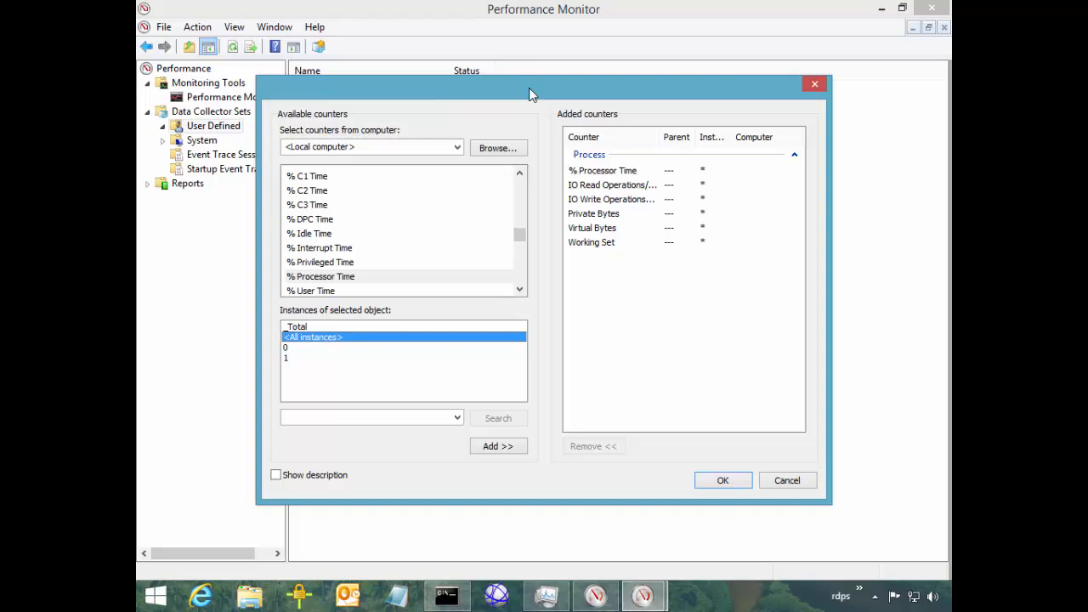
Add Processor's % DPC Time, % Privileged Time, % Processor Time and Interrupts/sec for all instances
scroll(528, 94, "down", 3)
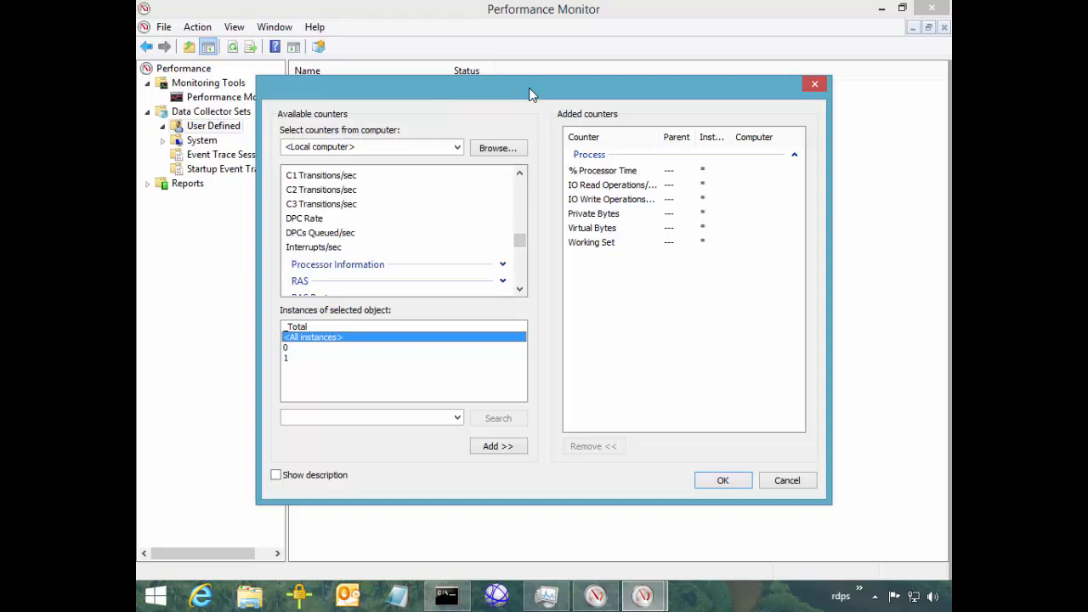
left_click(320, 233, "ctrl")
left_click(320, 233, "ctrl")
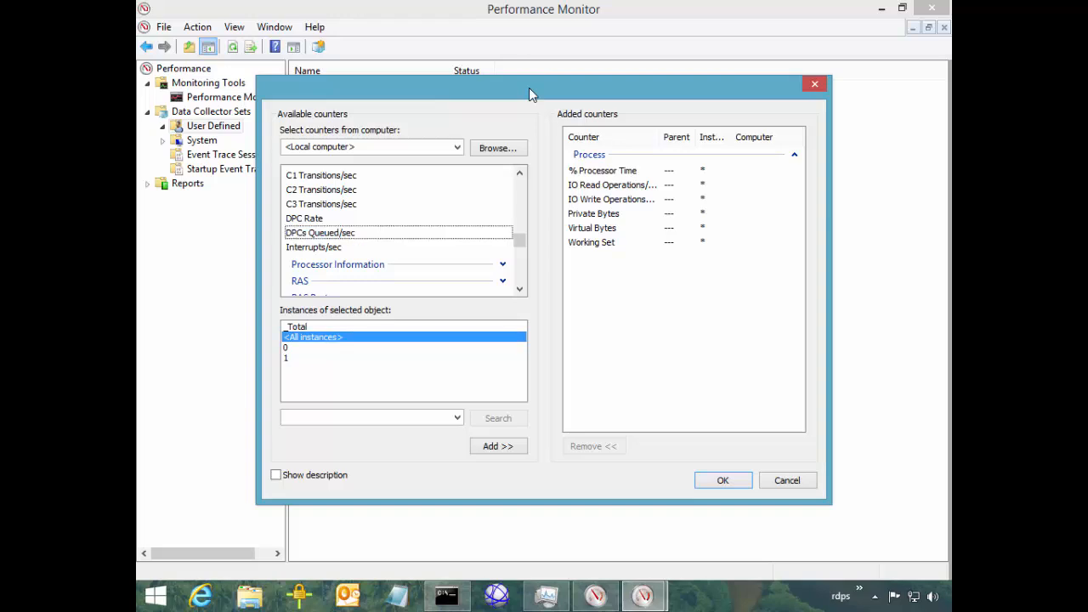
key("Down")
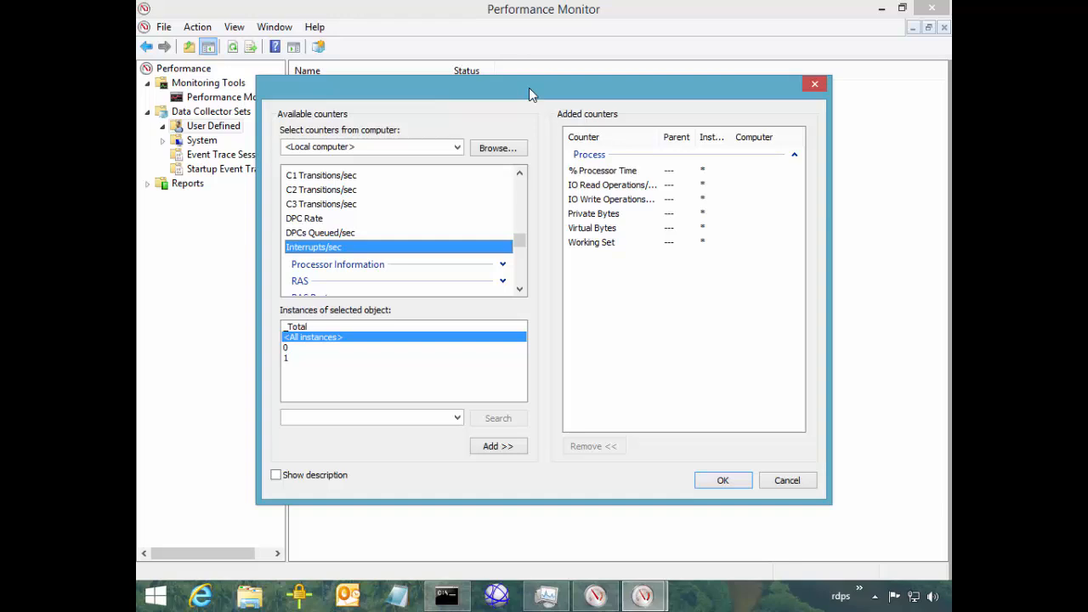
left_click_drag(519, 241, 519, 235)
left_click(321, 276)
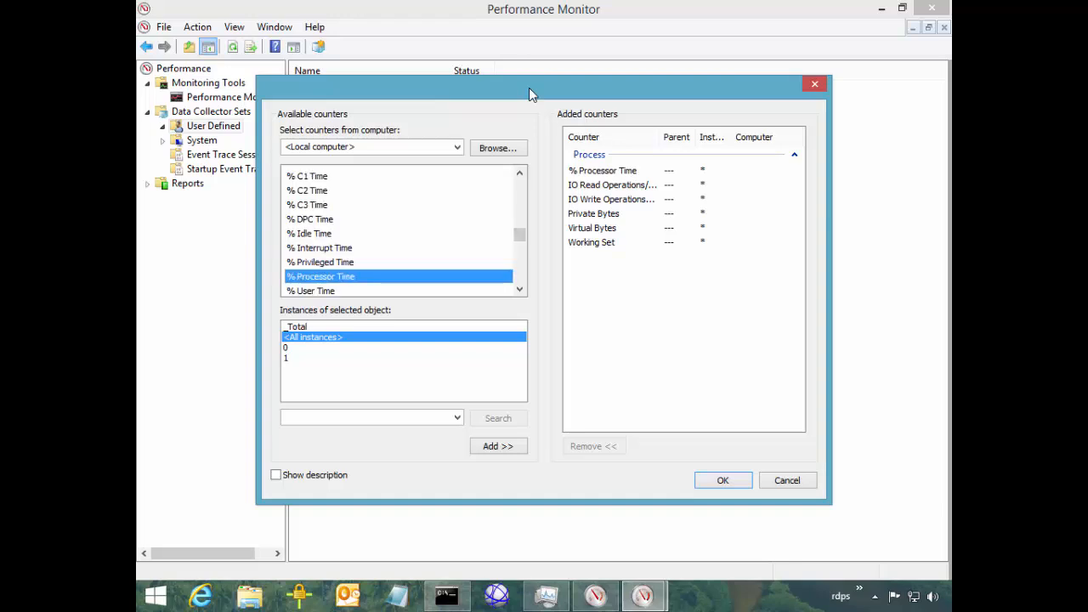
left_click(310, 218, "ctrl")
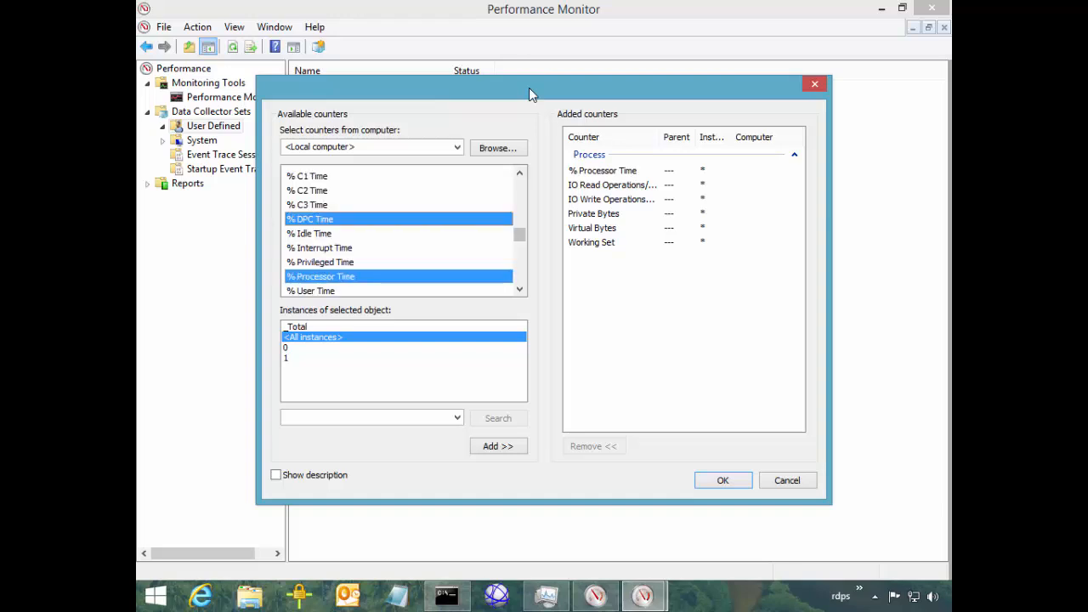
scroll(400, 231, "up", 3)
scroll(399, 230, "down", 3)
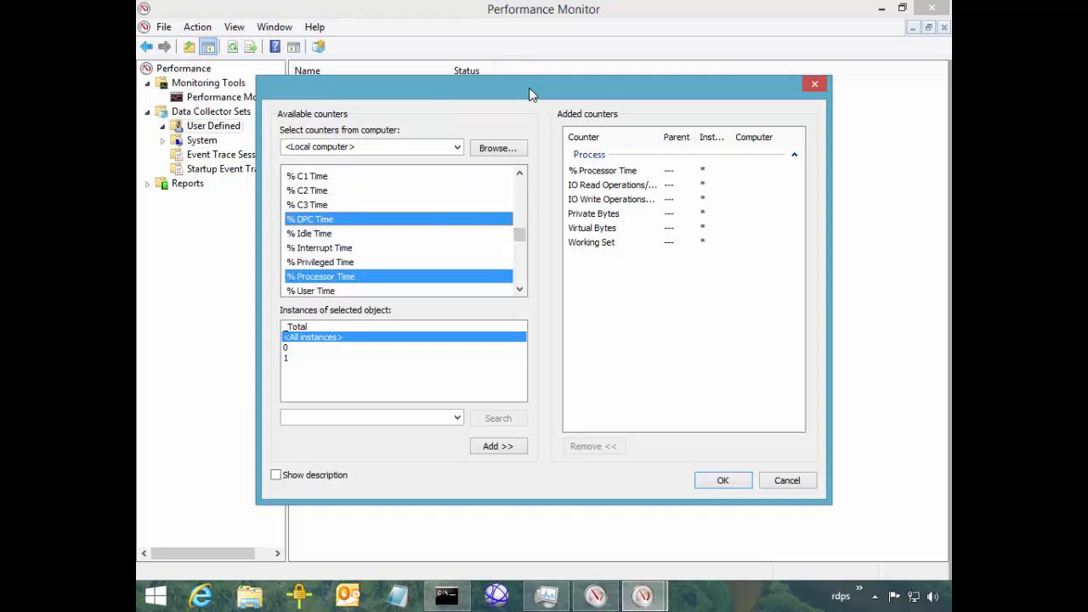
scroll(399, 230, "down", 2)
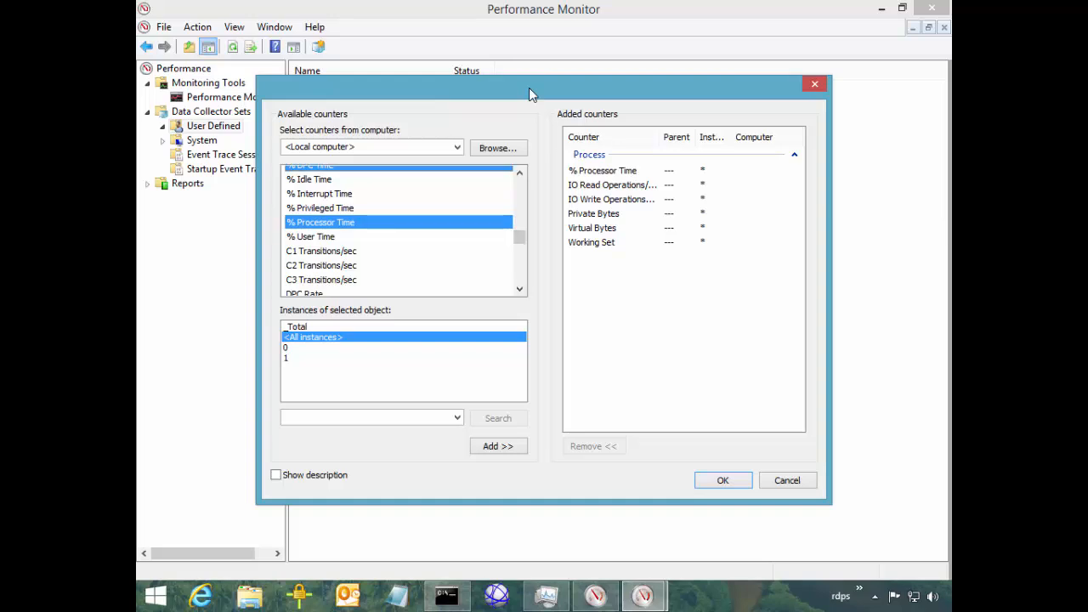
left_click(320, 209, "ctrl")
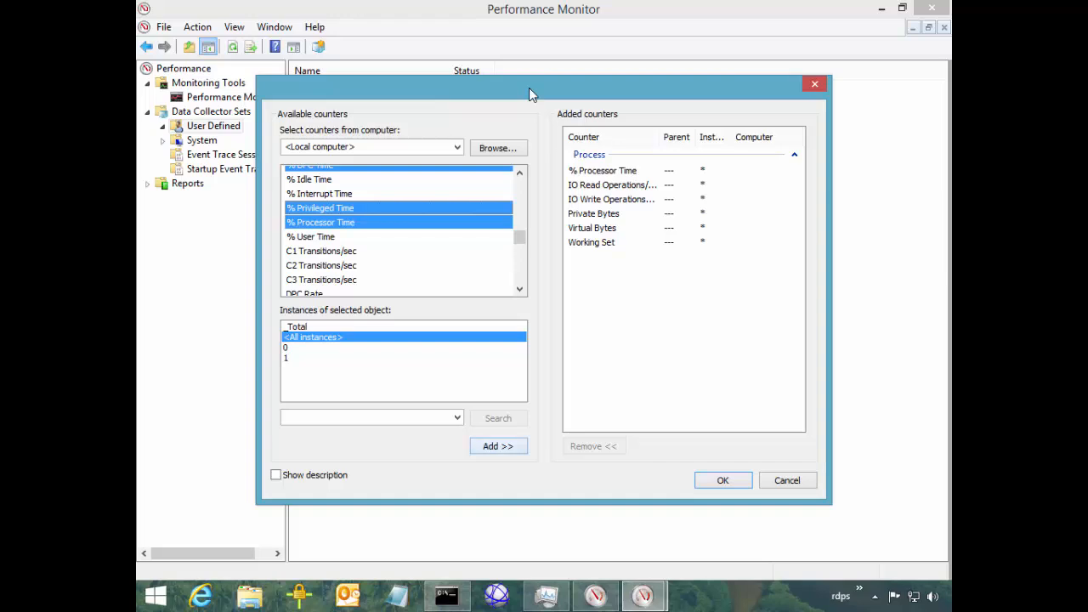
left_click(498, 446)
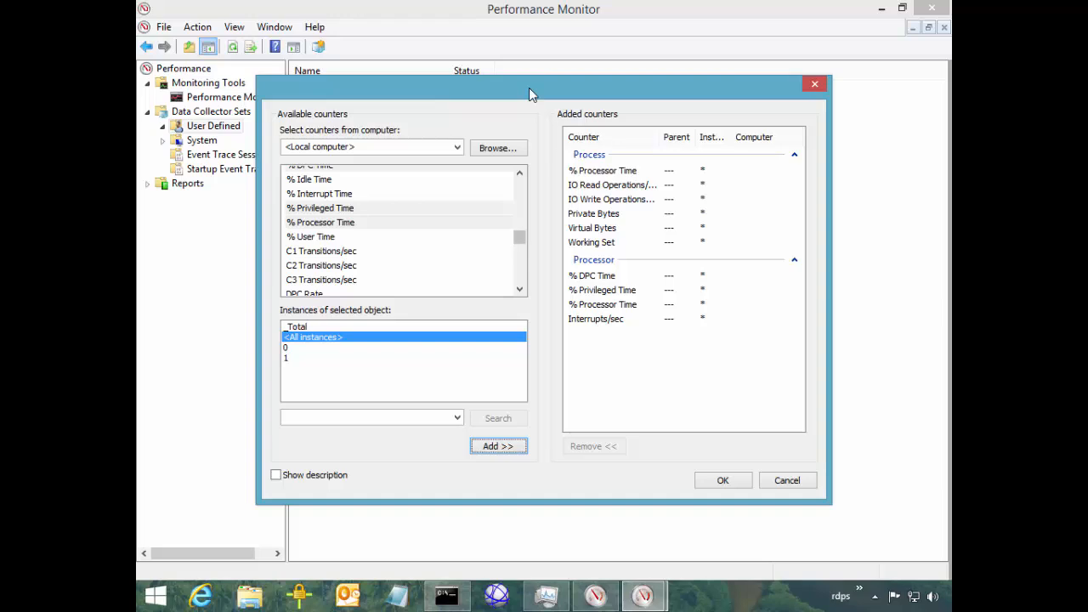
left_click_drag(519, 238, 519, 233)
Expand LogicalDisk and select % Free Space, Avg. Disk sec/Read and Avg. Disk sec/Write
left_click(502, 236)
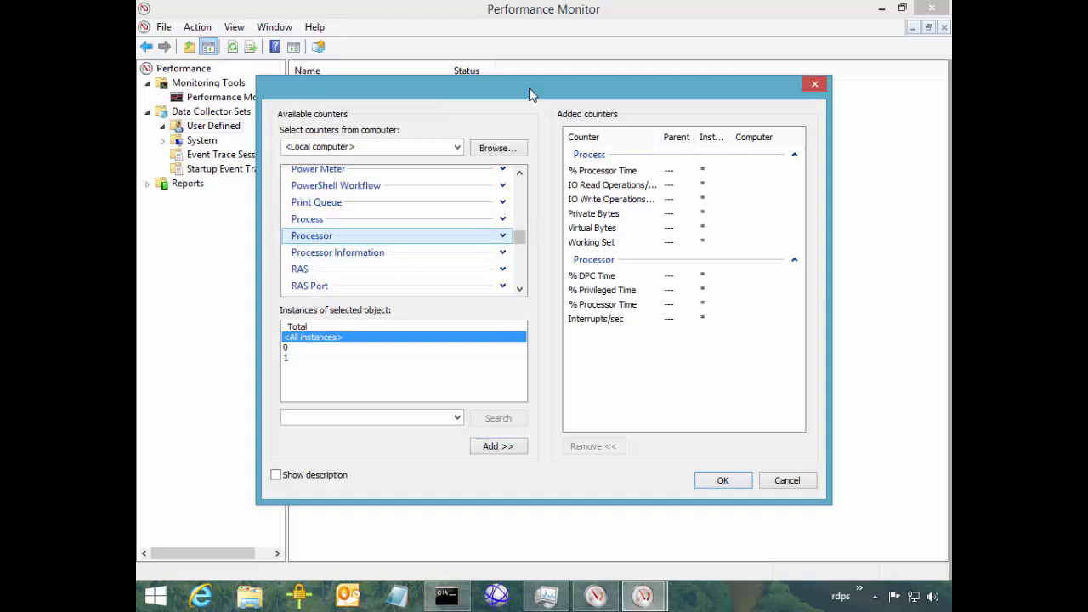
scroll(403, 230, "up", 3)
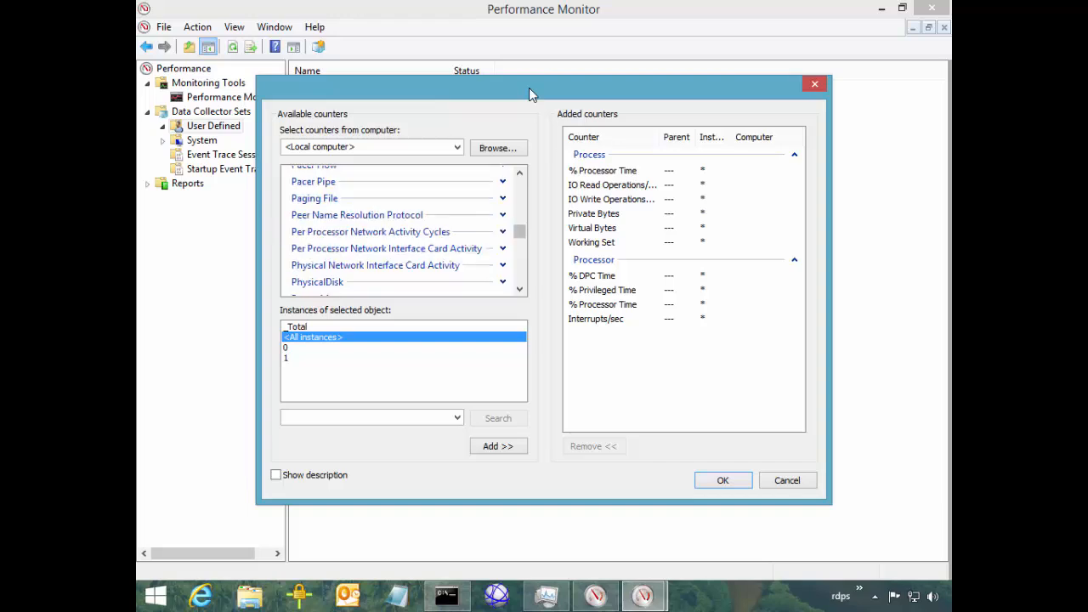
scroll(404, 229, "up", 3)
scroll(404, 230, "up", 3)
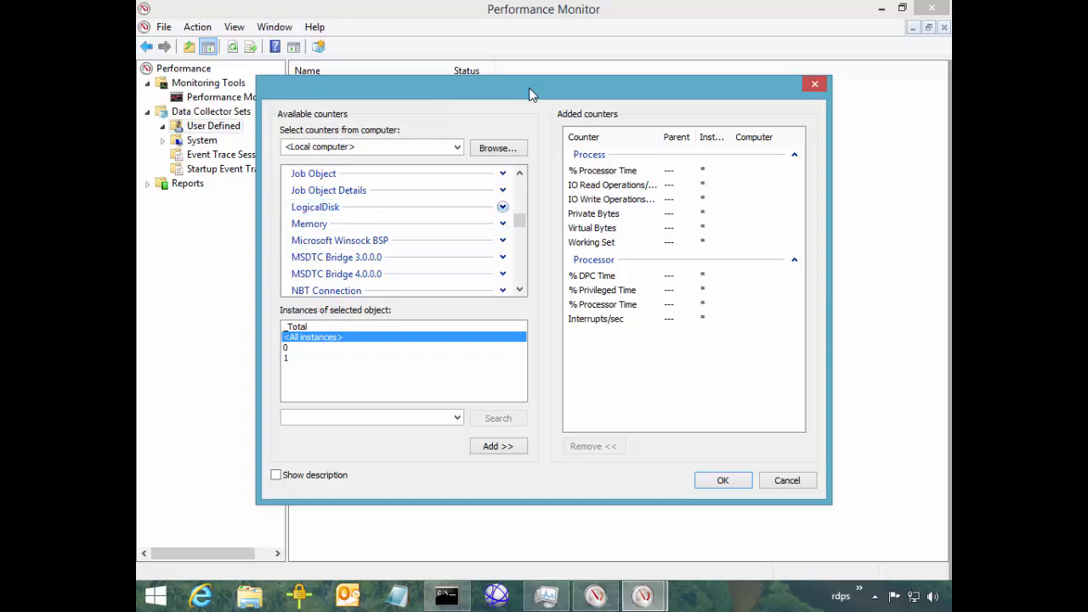
left_click(502, 207)
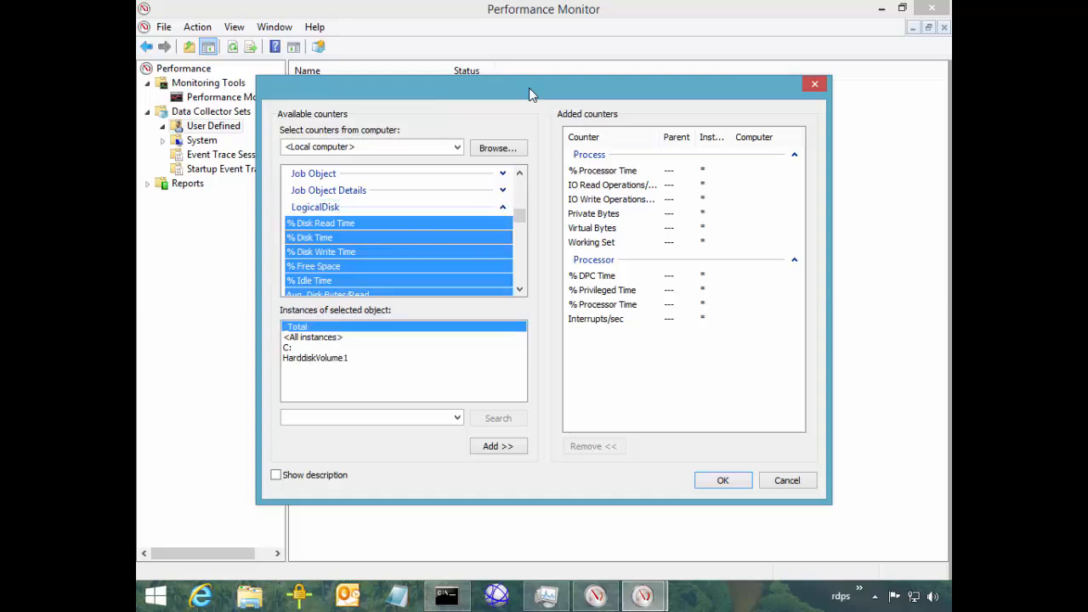
left_click(311, 237)
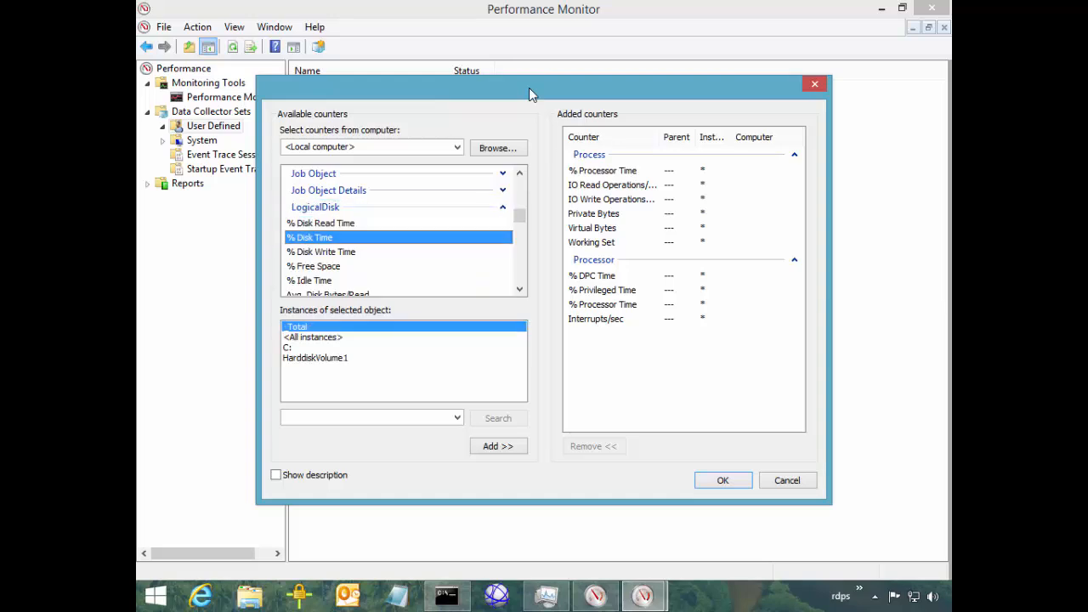
left_click(312, 266)
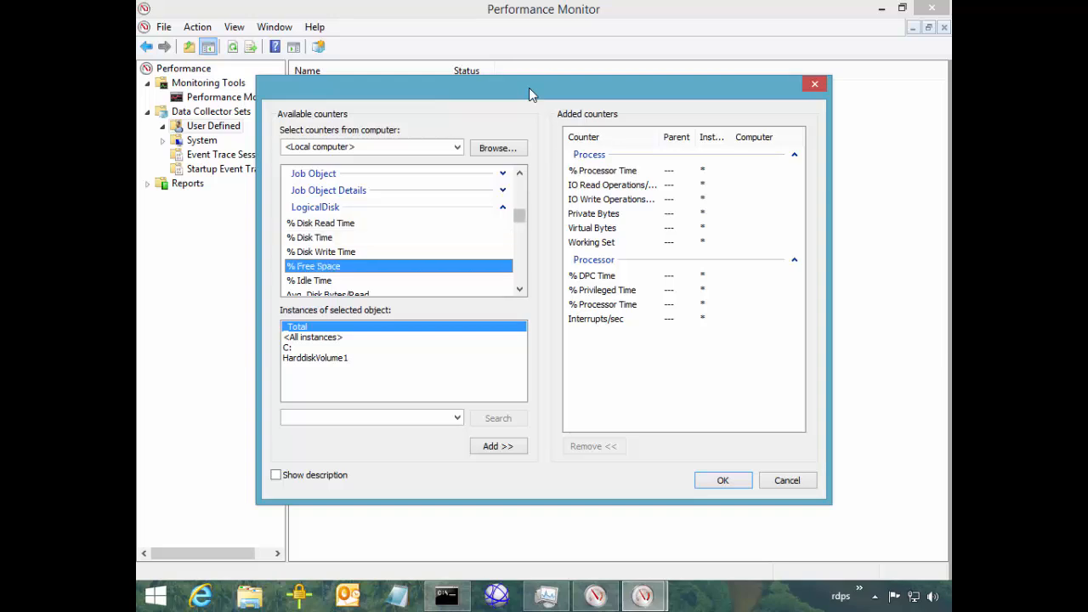
scroll(518, 218, "down", 3)
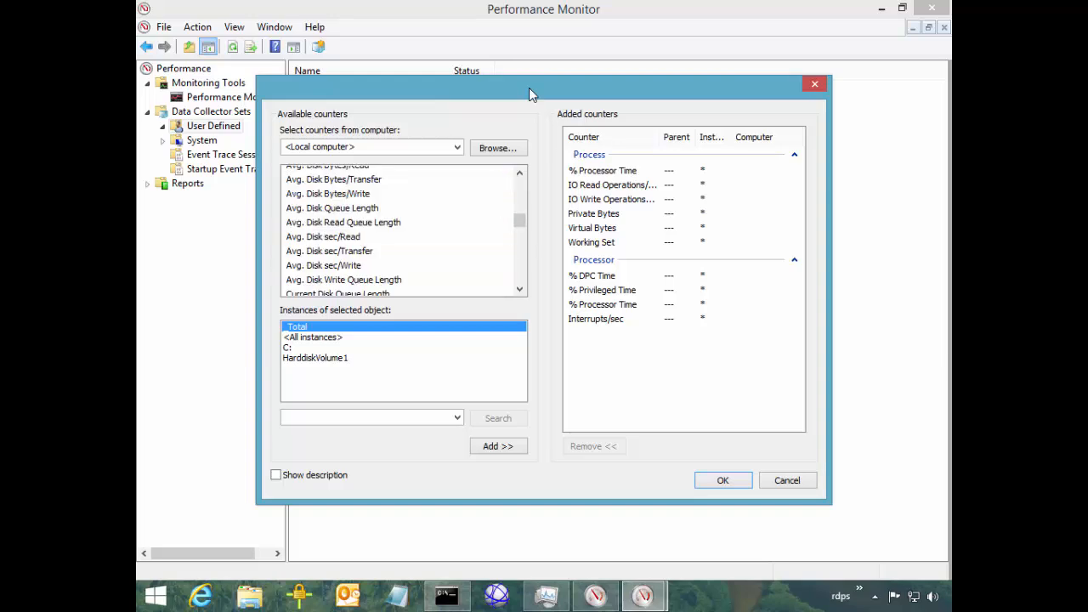
left_click(323, 236)
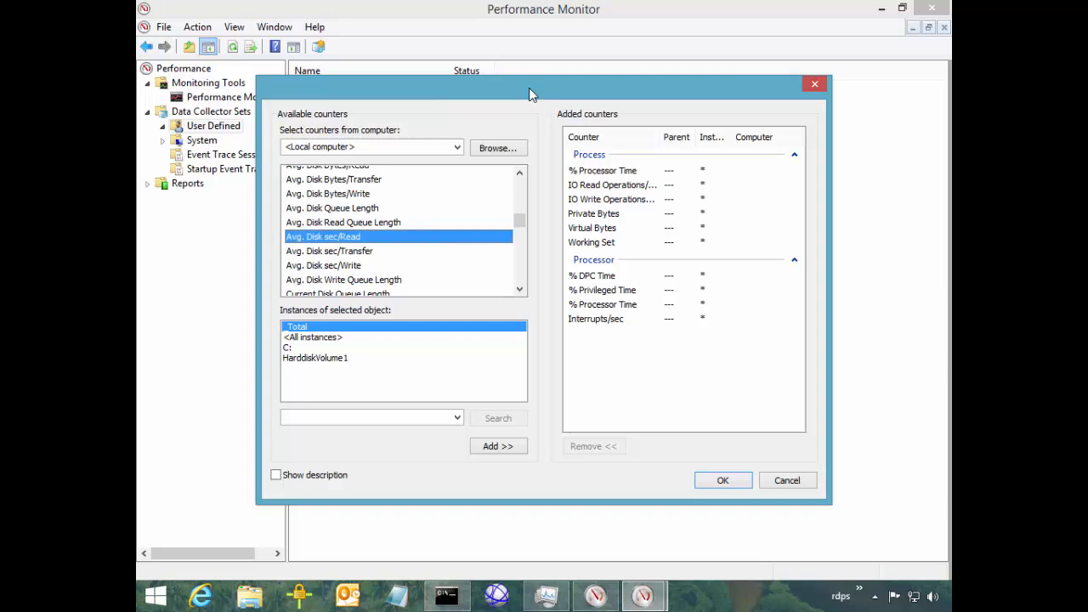
left_click(322, 266, "ctrl")
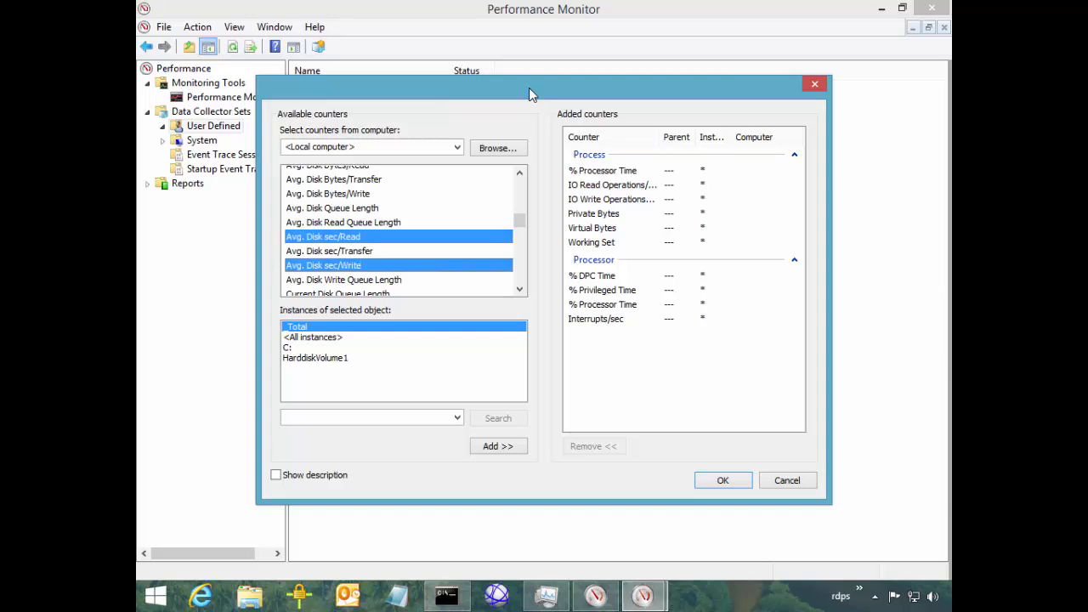
Also select Avg. Disk Queue Length, Disk Bytes/sec and % Disk Time, and add them for drive C:
scroll(518, 218, "down", 1)
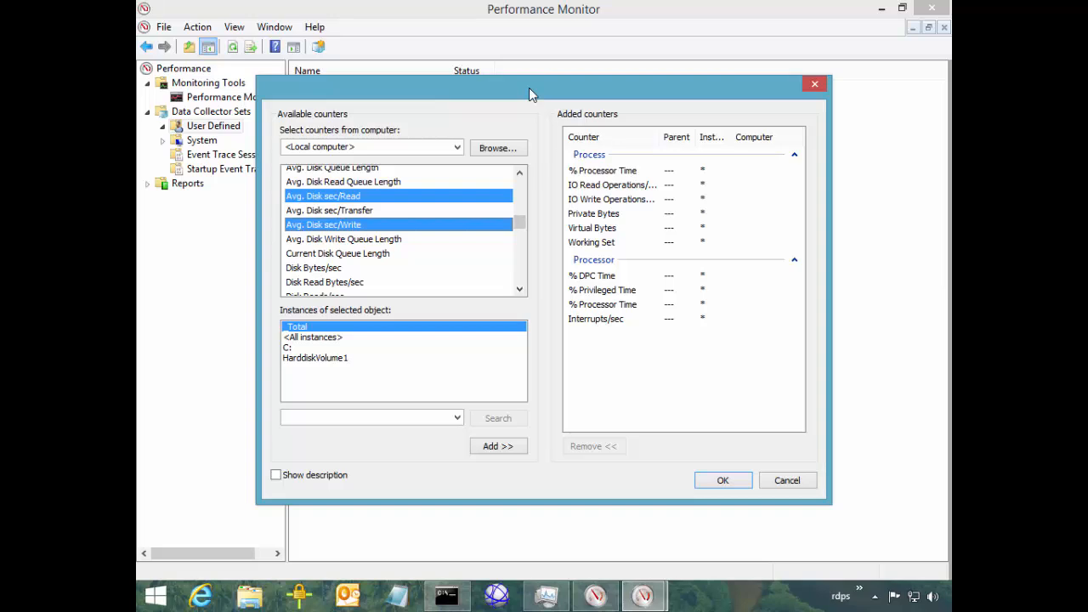
left_click(333, 169, "ctrl")
left_click(294, 348)
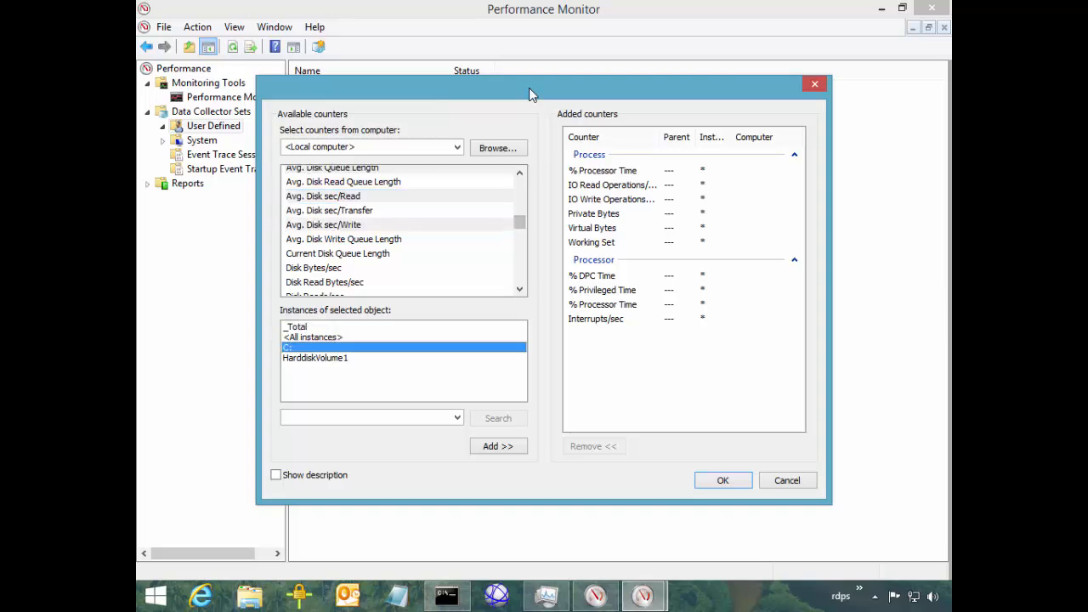
left_click(314, 268, "ctrl")
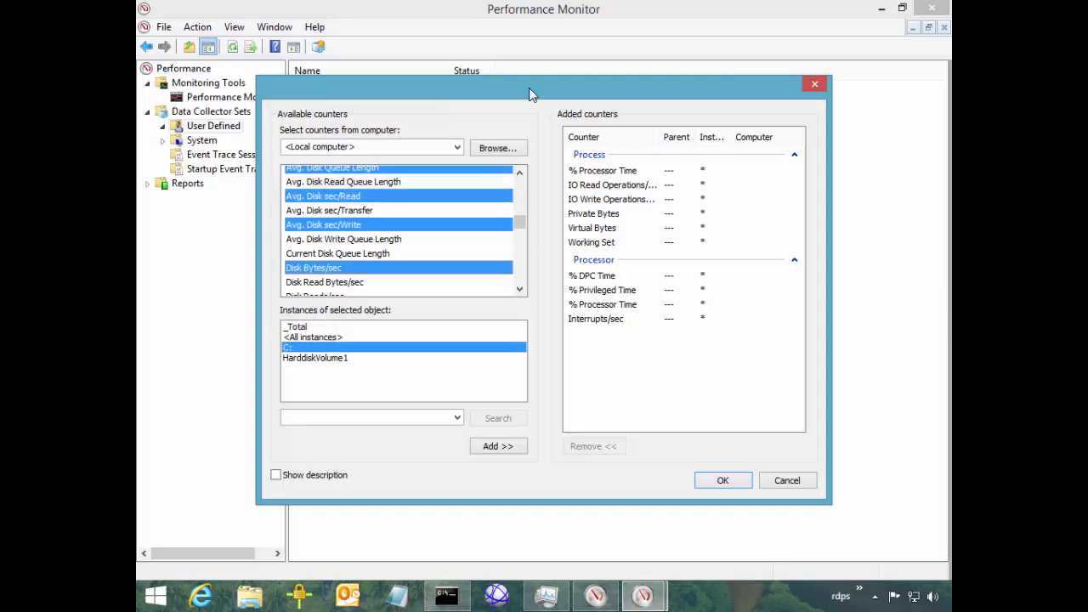
scroll(399, 230, "down", 3)
scroll(528, 88, "up", 3)
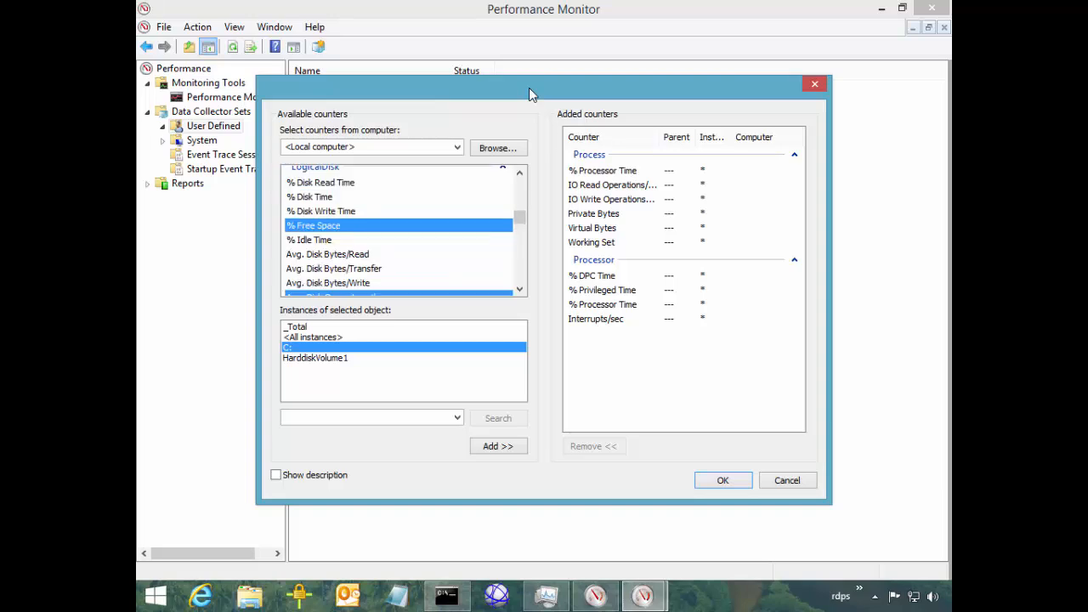
left_click(315, 198, "ctrl")
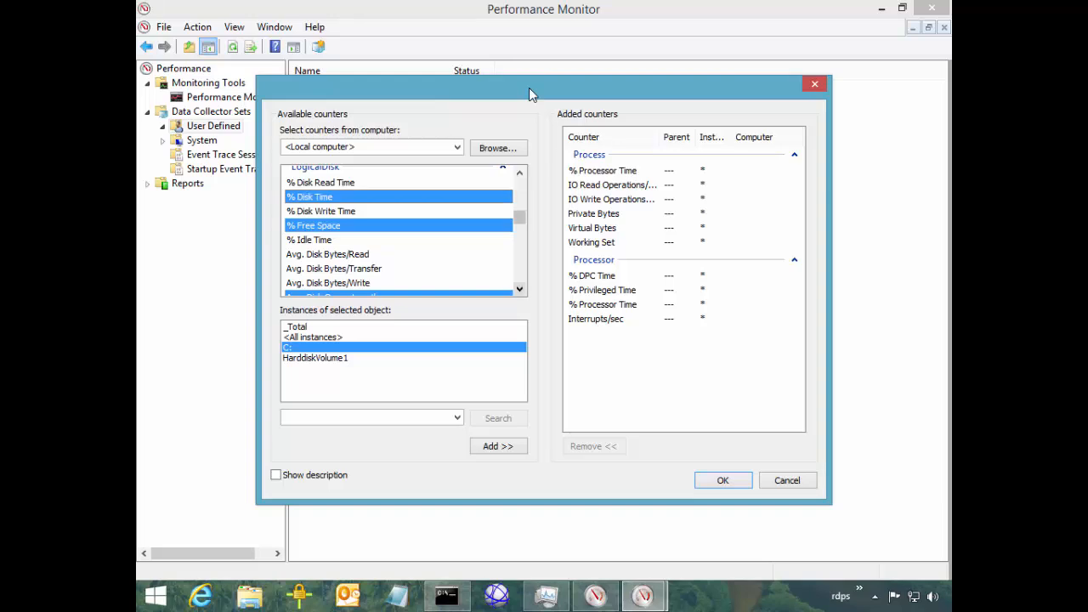
scroll(528, 88, "down", 5)
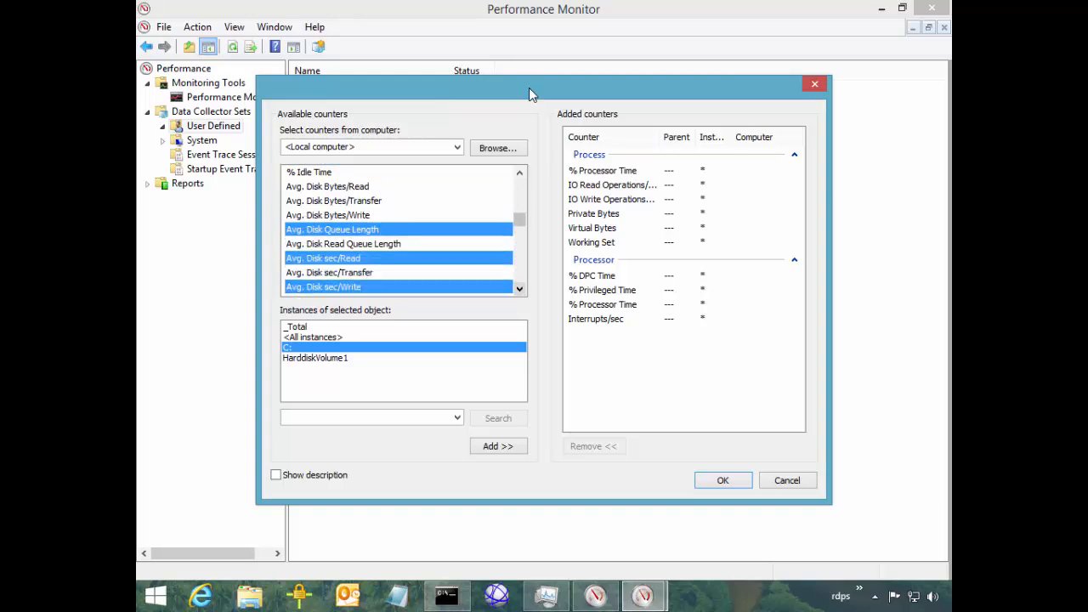
scroll(529, 87, "down", 3)
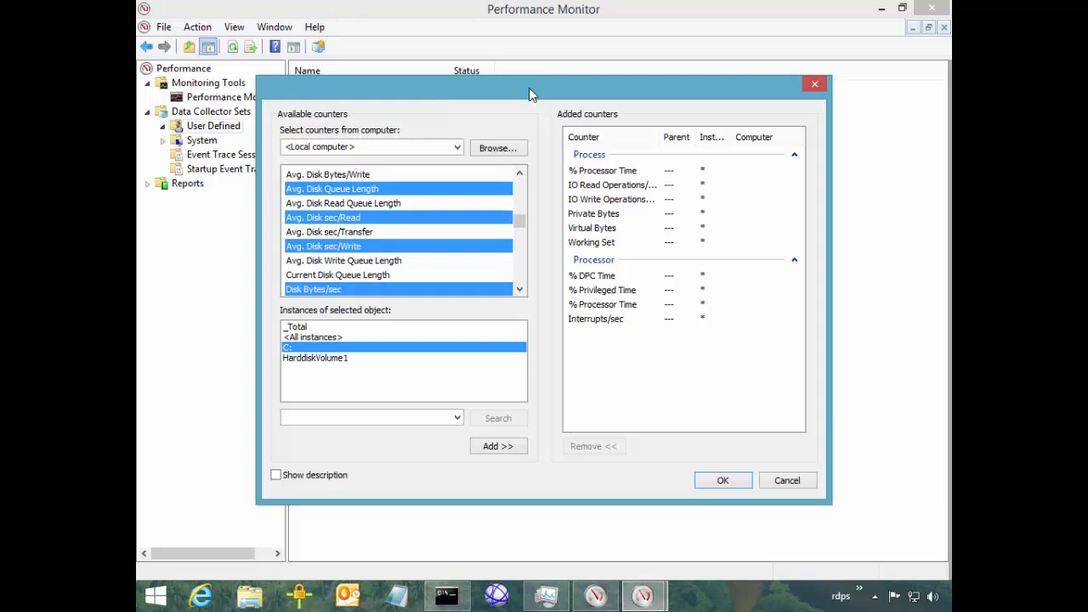
left_click(498, 446)
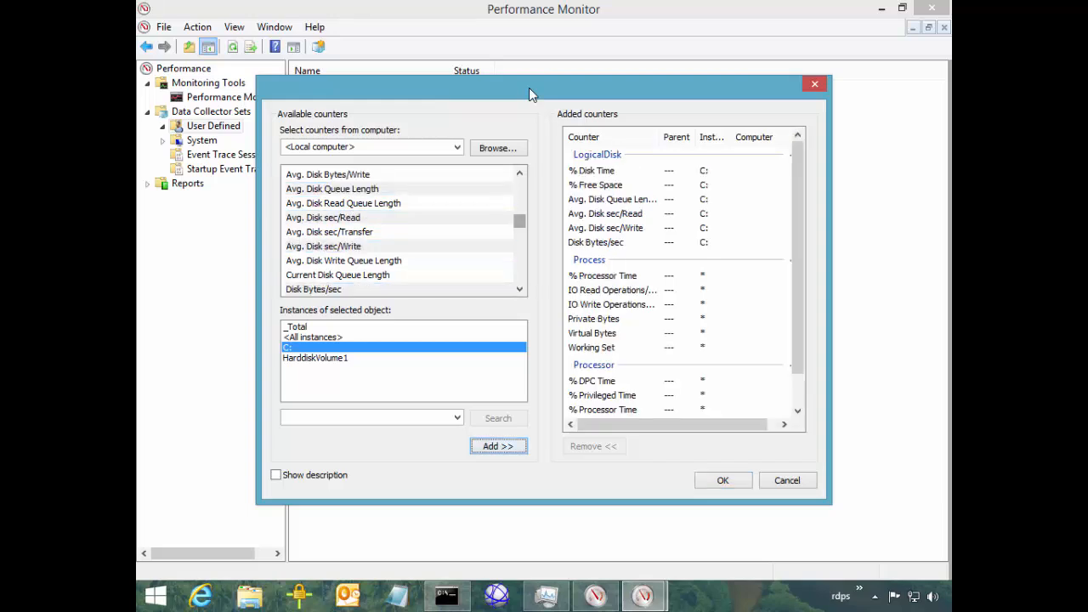
left_click_drag(519, 220, 520, 216)
Expand Memory and select % Committed Bytes In Use and Available MBytes
left_click(502, 187)
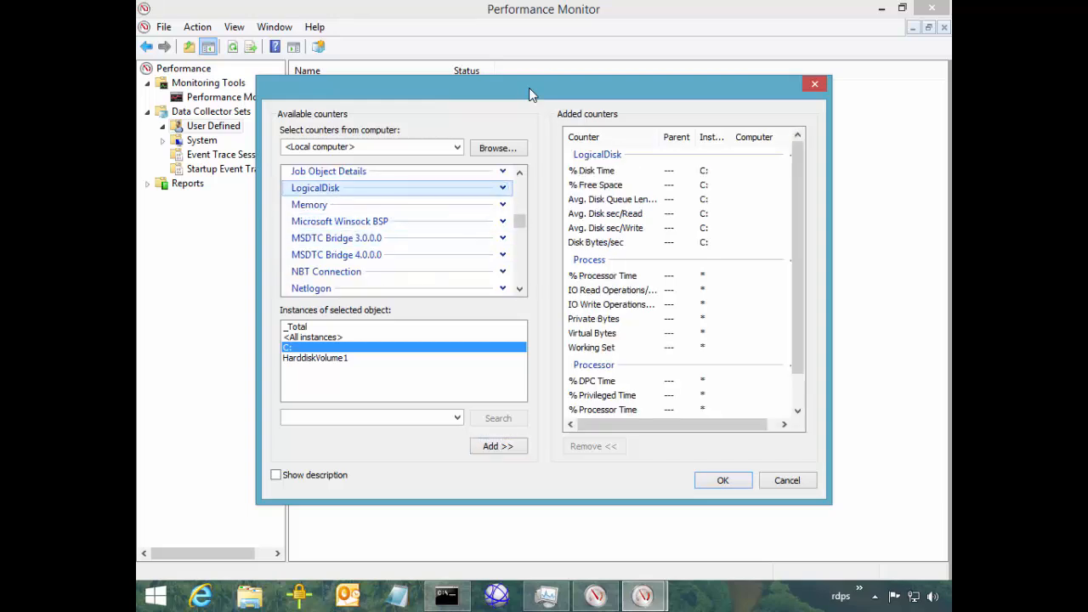
left_click(309, 204)
left_click(502, 204)
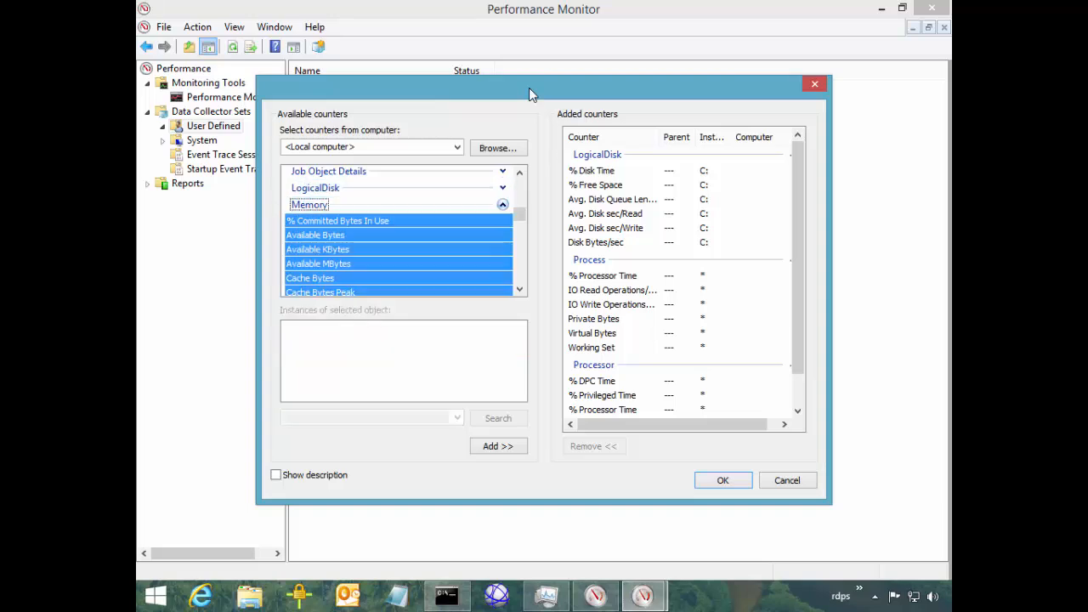
left_click(315, 236)
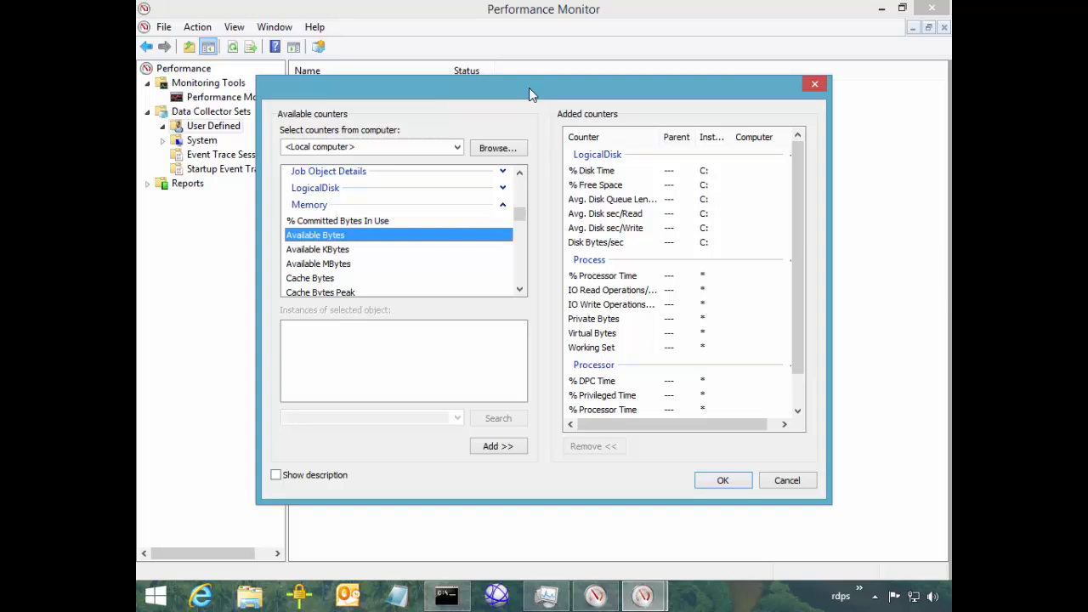
key("Up")
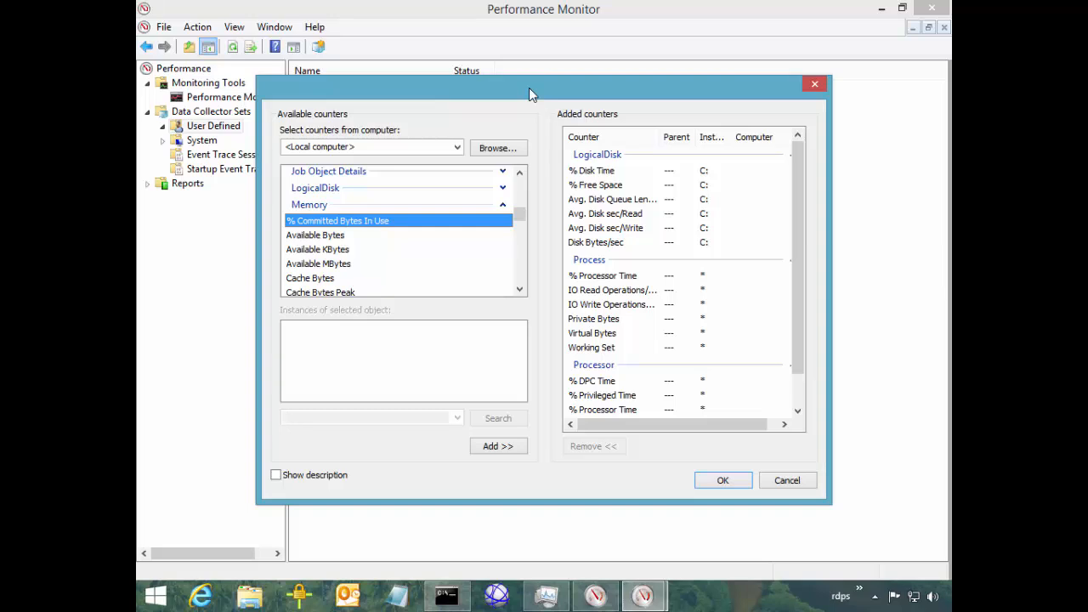
left_click(317, 264, "ctrl")
left_click(519, 289)
left_click(520, 289)
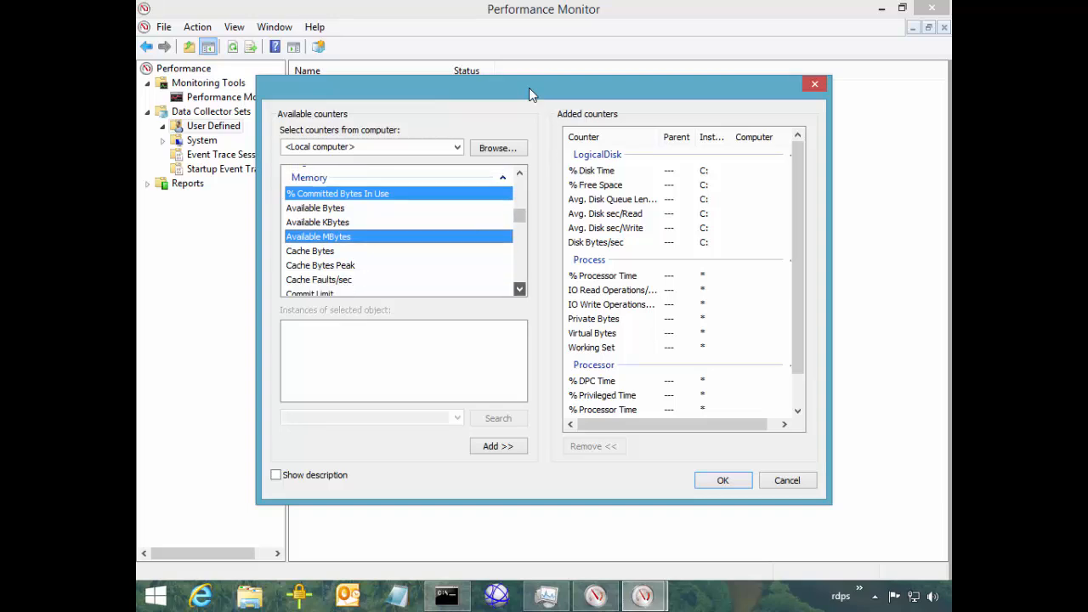
left_click(519, 289)
left_click(519, 288)
left_click(519, 289)
left_click(519, 289)
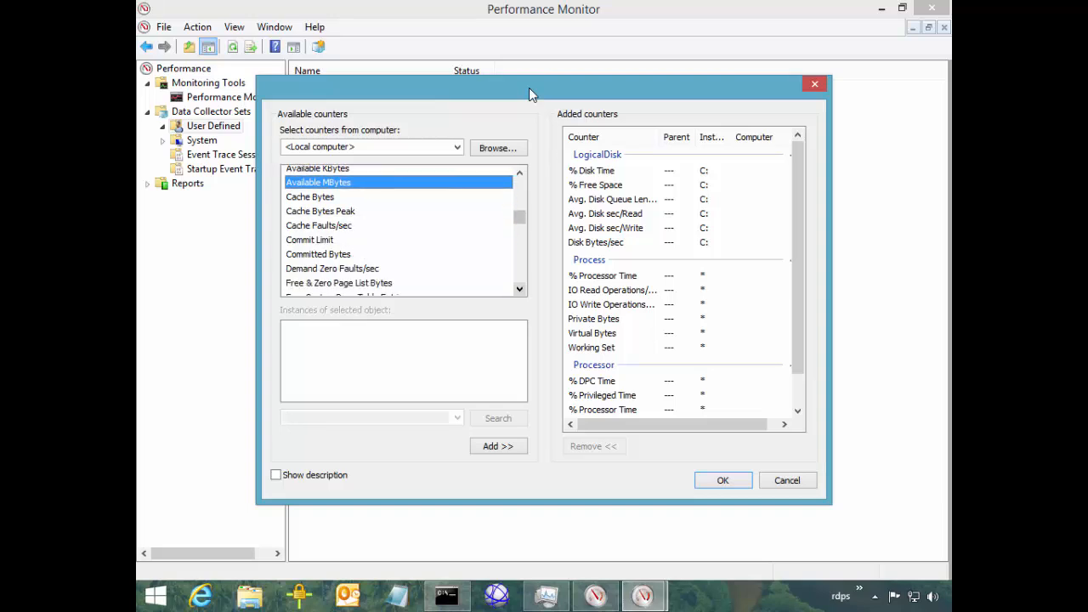
left_click(519, 289)
left_click(519, 289)
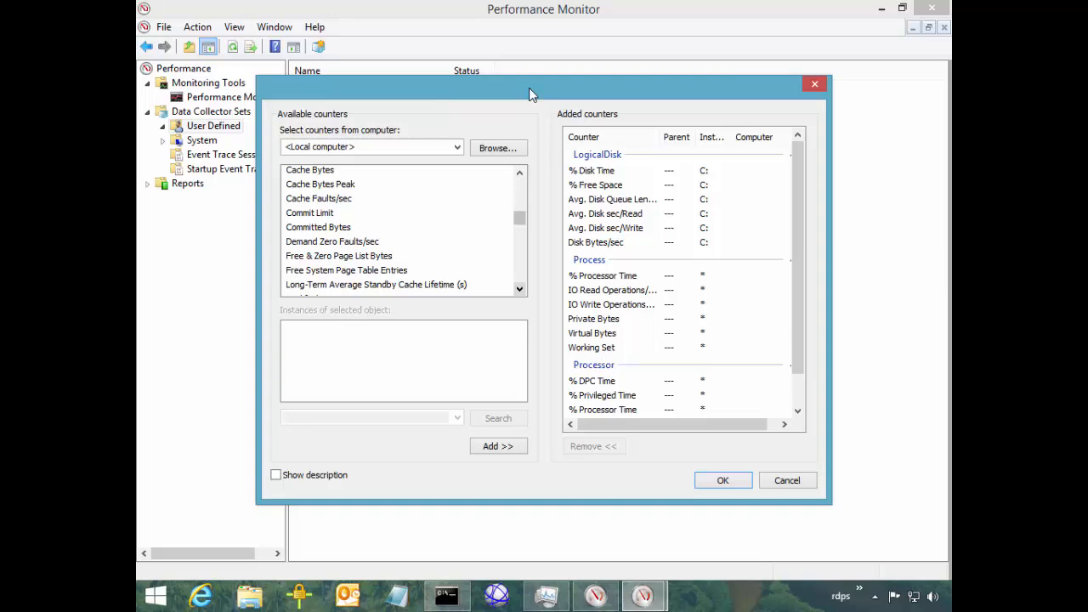
left_click(519, 289)
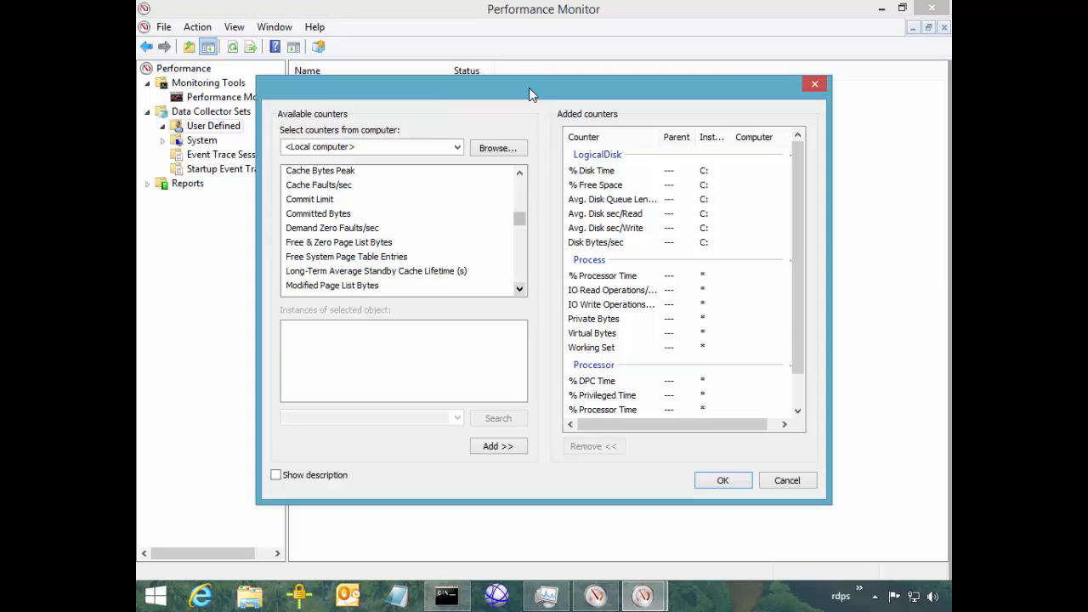
left_click(519, 289)
left_click(519, 289)
left_click(519, 289)
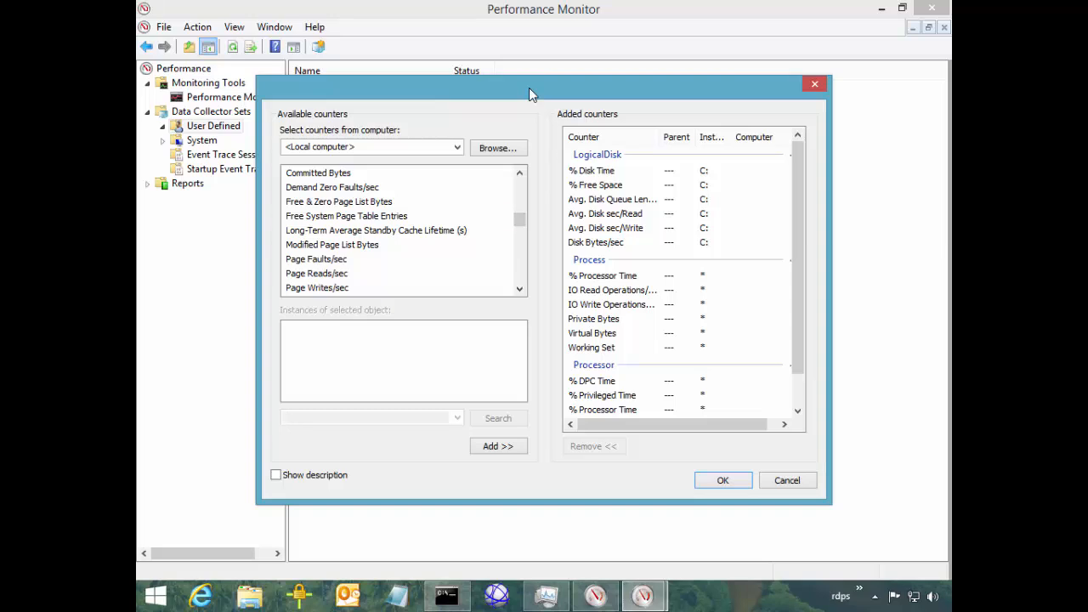
Also select the Free System Page Table Entries memory counter
left_click(347, 216)
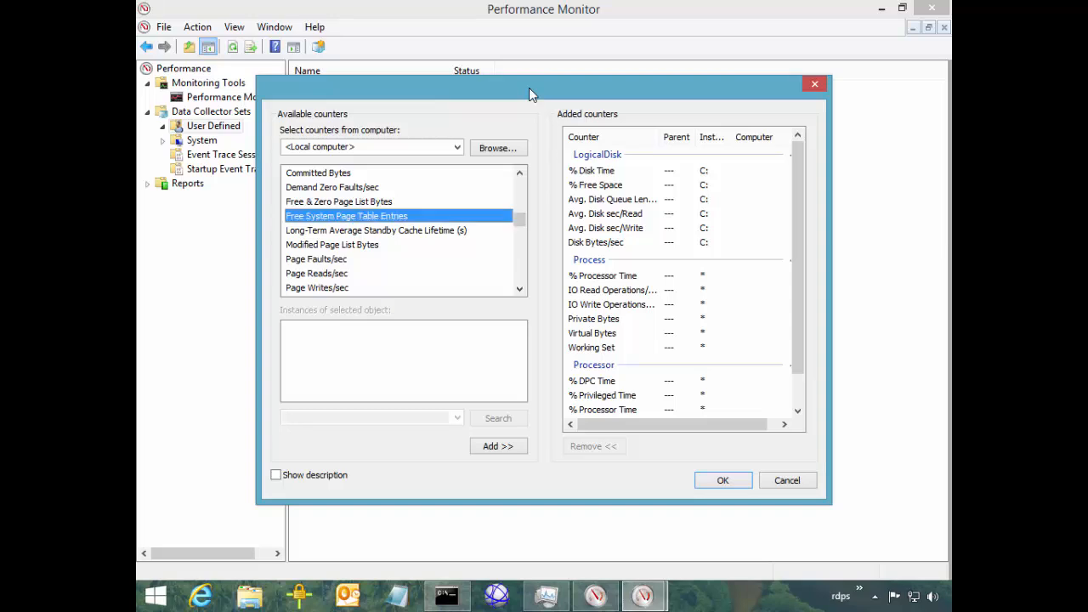
left_click(519, 289)
left_click(520, 289)
left_click(520, 289)
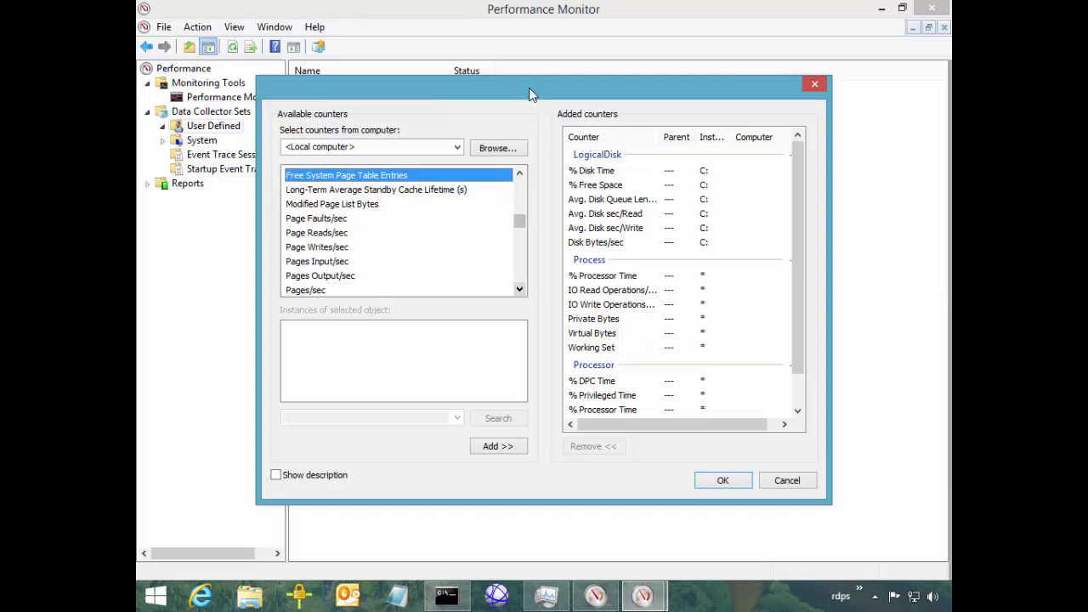
left_click(520, 289)
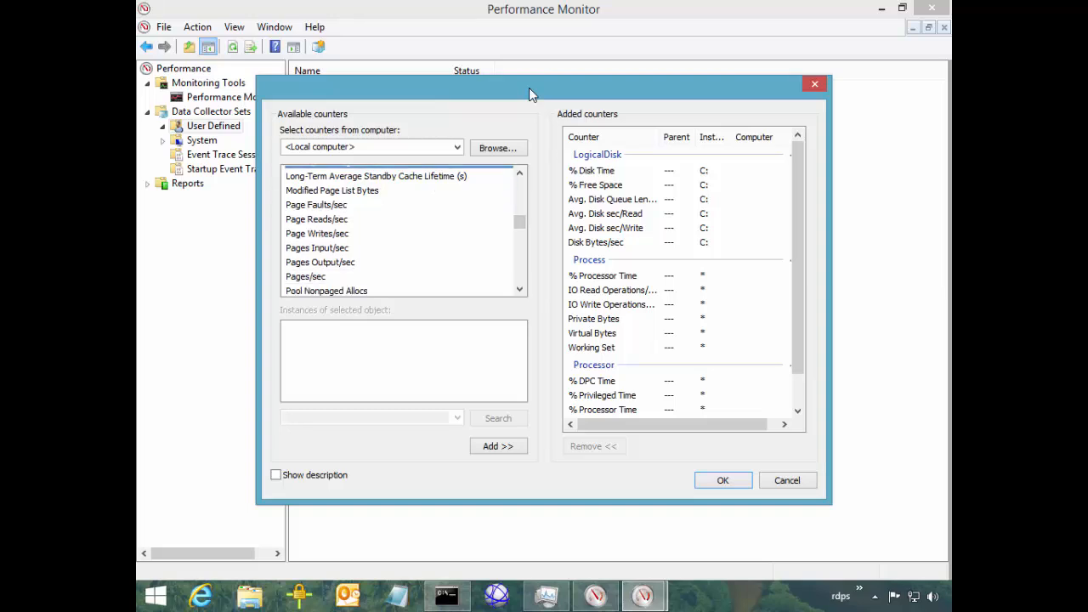
left_click(519, 289)
left_click(520, 289)
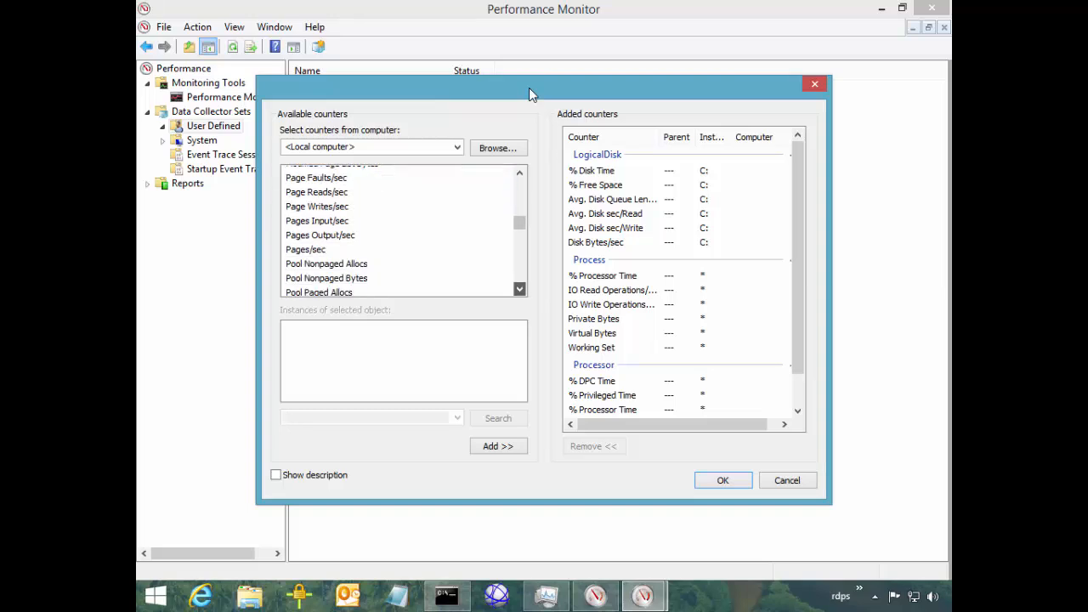
left_click(519, 288)
left_click(519, 289)
left_click(519, 289)
left_click(519, 289)
left_click(519, 289)
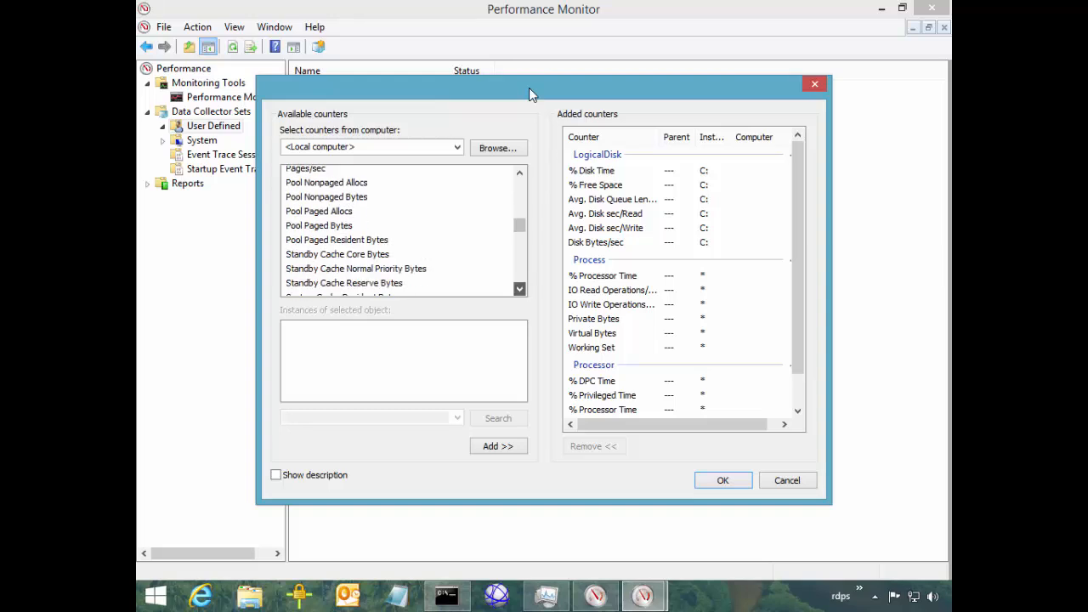
left_click(519, 289)
left_click(519, 289)
left_click(520, 289)
left_click(519, 289)
left_click(520, 289)
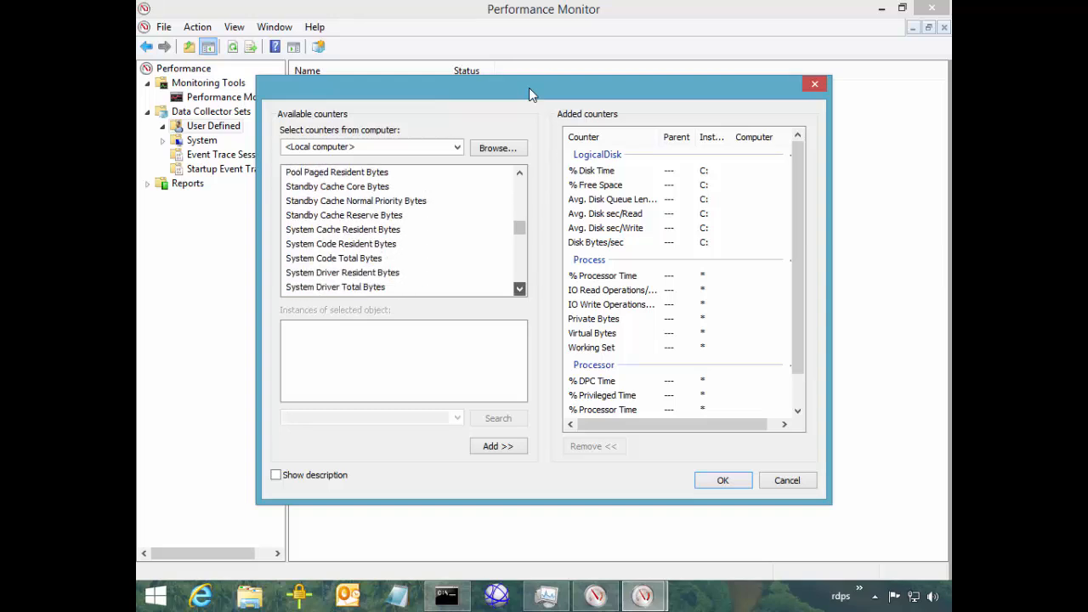
left_click(519, 289)
left_click(519, 289)
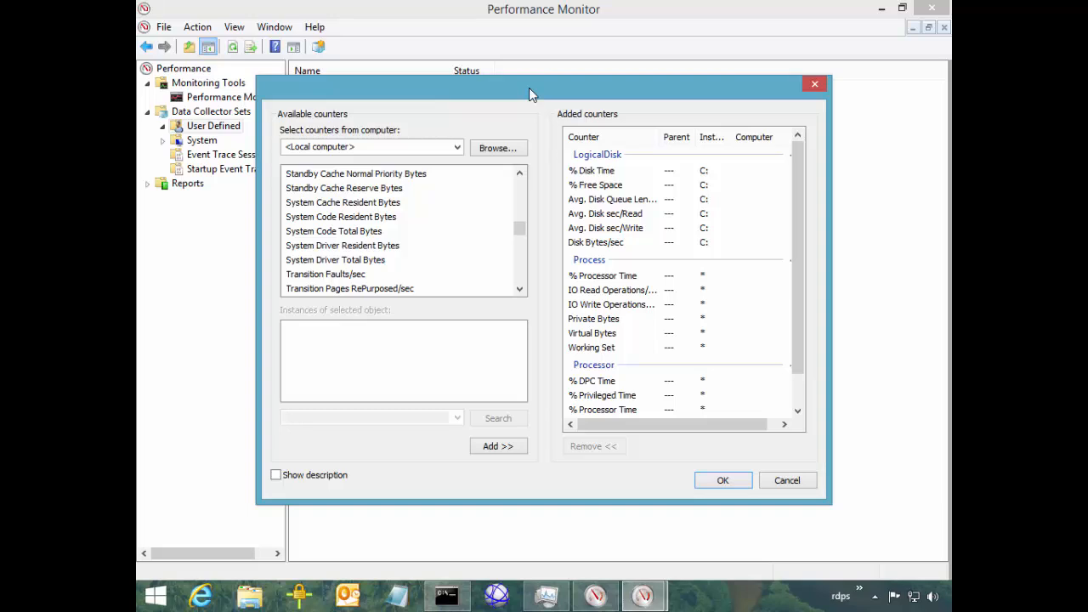
Also select System Cache Resident Bytes, add the four Memory counters, and confirm with OK
left_click(342, 202)
left_click(519, 289)
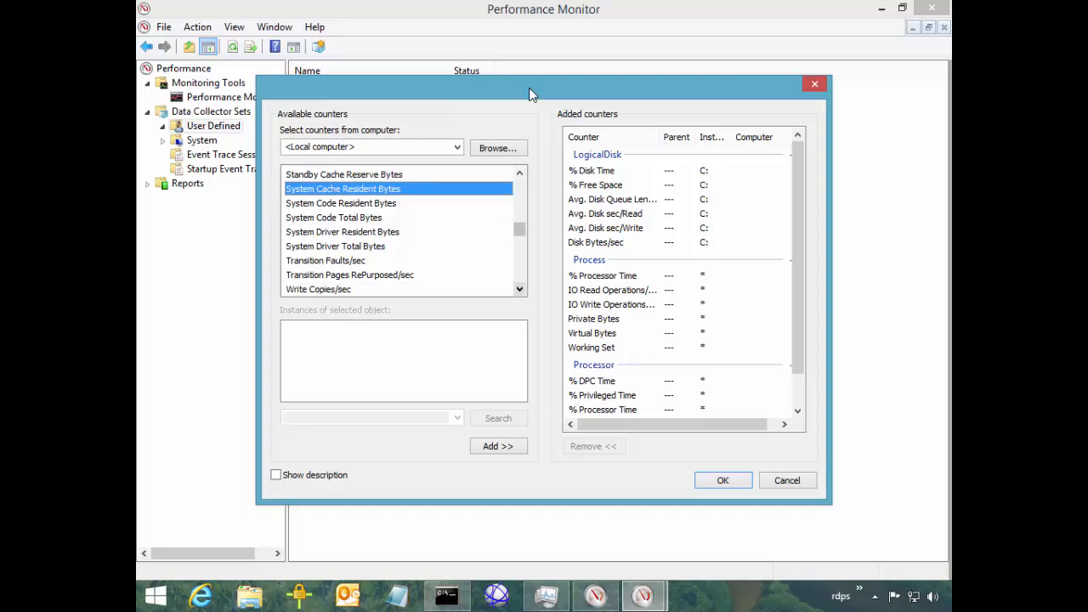
left_click(519, 289)
left_click(519, 289)
left_click(519, 200)
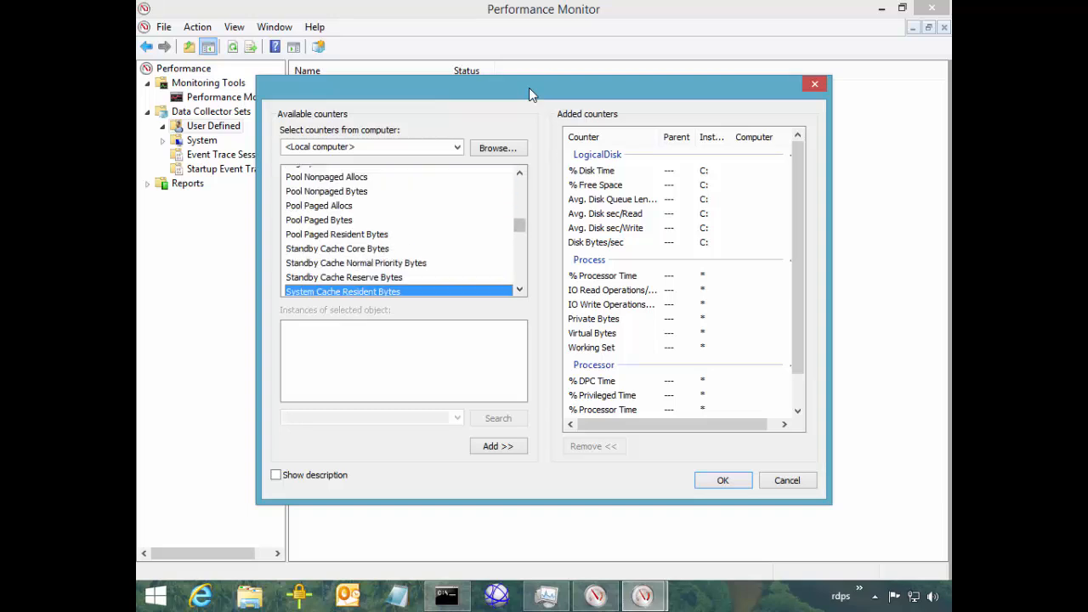
left_click(519, 200)
left_click(519, 172)
left_click(519, 172)
left_click(519, 172)
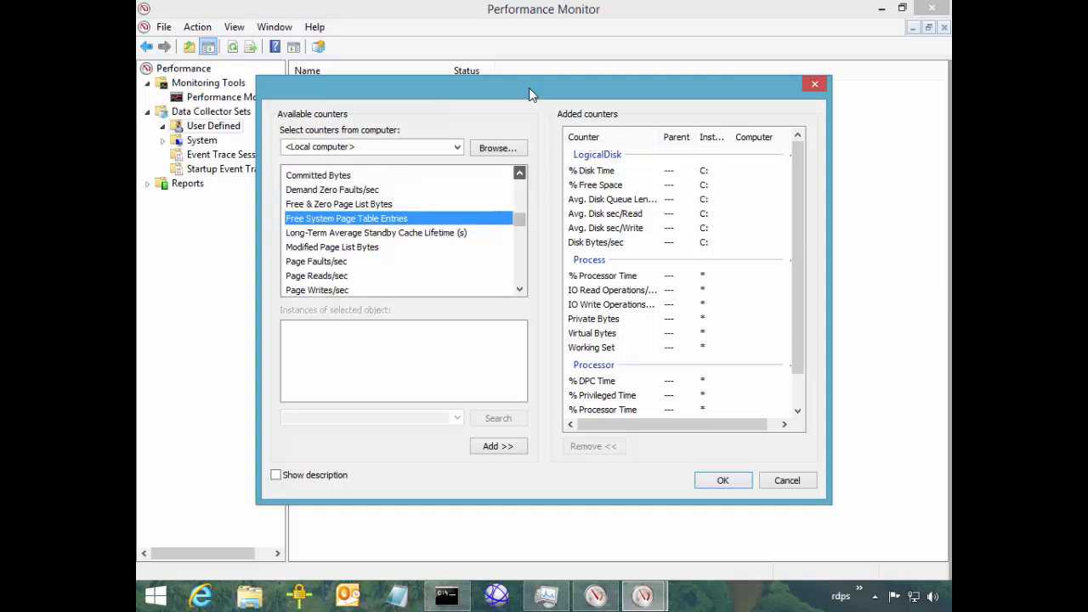
left_click(519, 173)
left_click(519, 172)
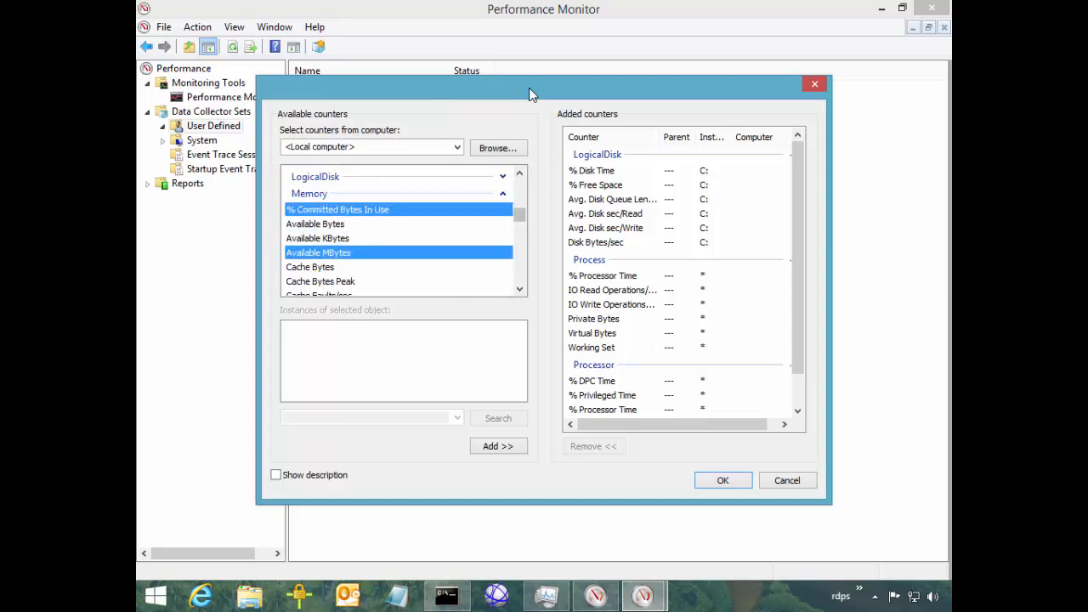
left_click(519, 289)
left_click(519, 289)
left_click(519, 289)
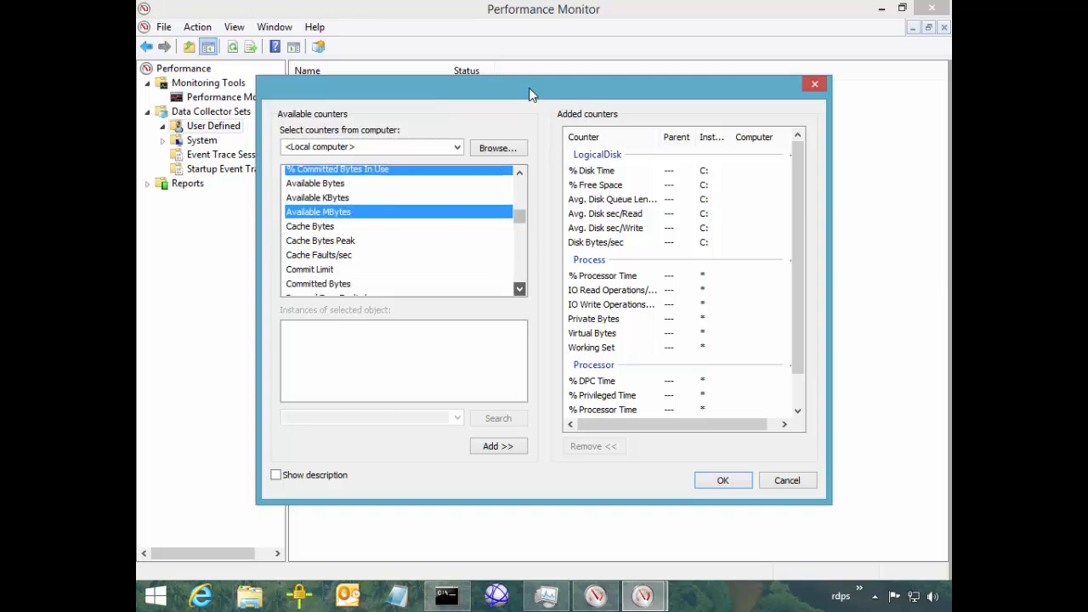
left_click(519, 289)
left_click(497, 445)
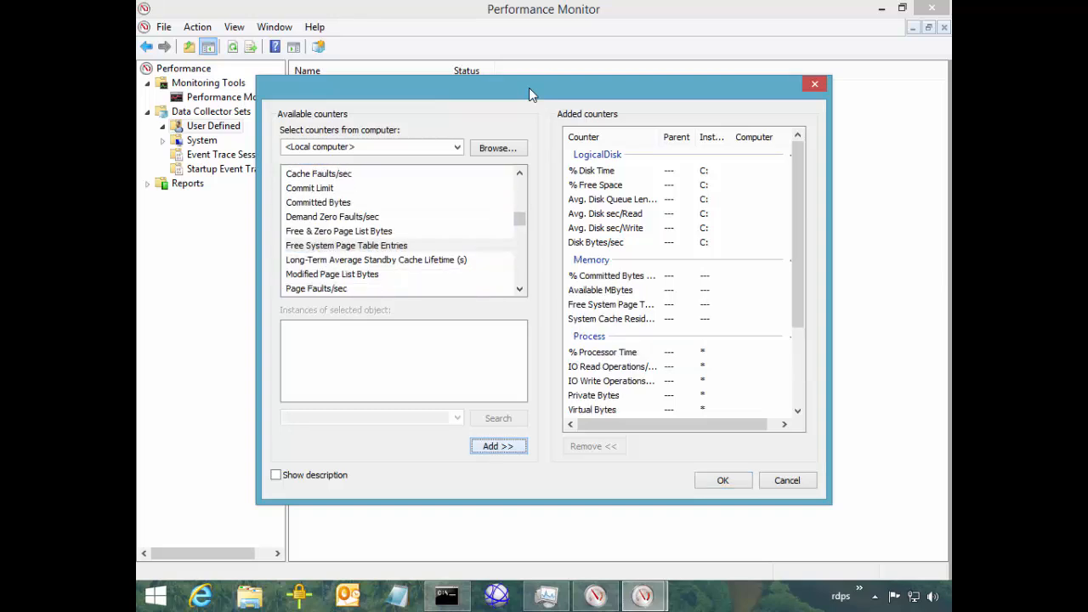
left_click(722, 480)
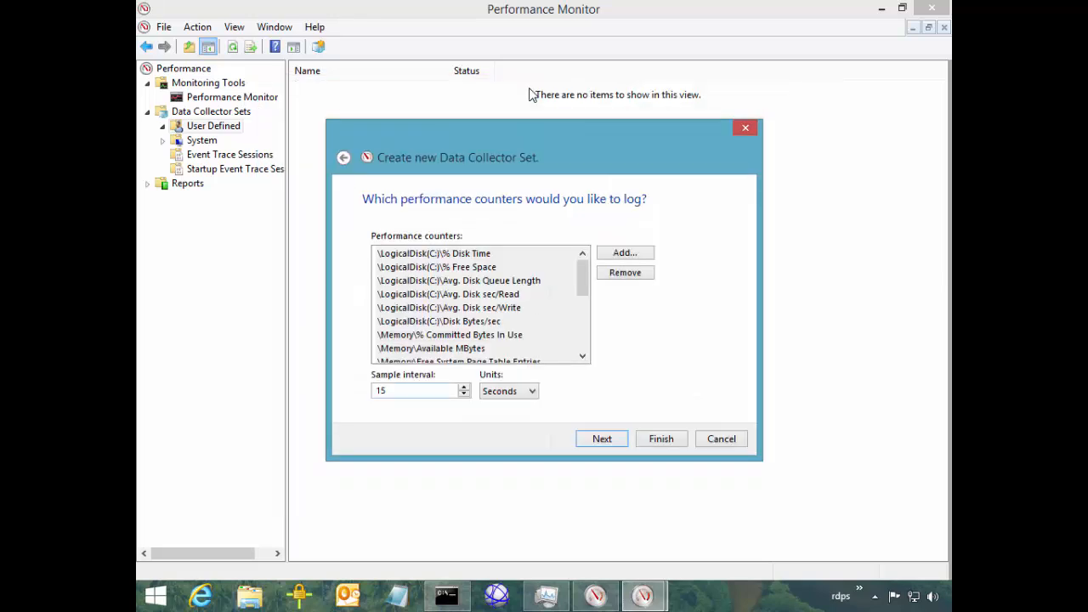
Change the sample interval from 15 to 5 seconds and move on in the wizard
double_click(381, 390)
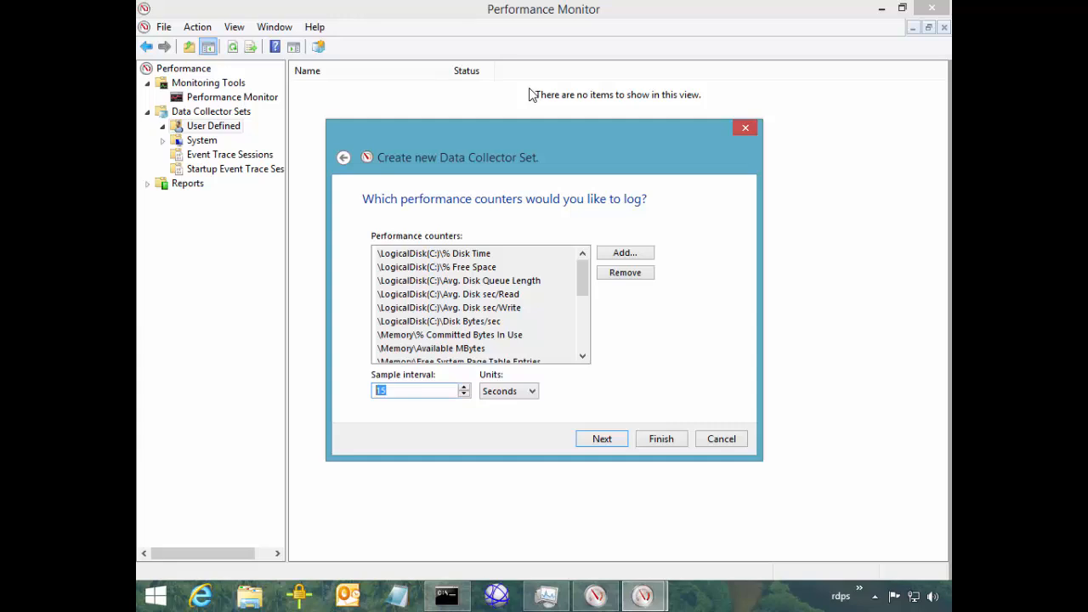
scroll(480, 304, "down", 3)
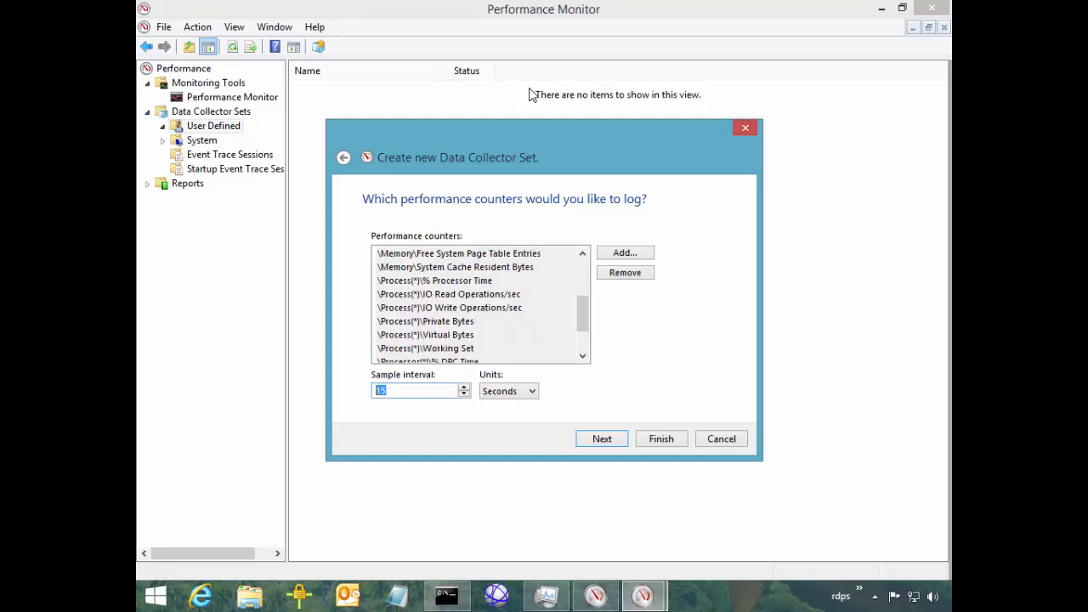
left_click_drag(582, 313, 582, 278)
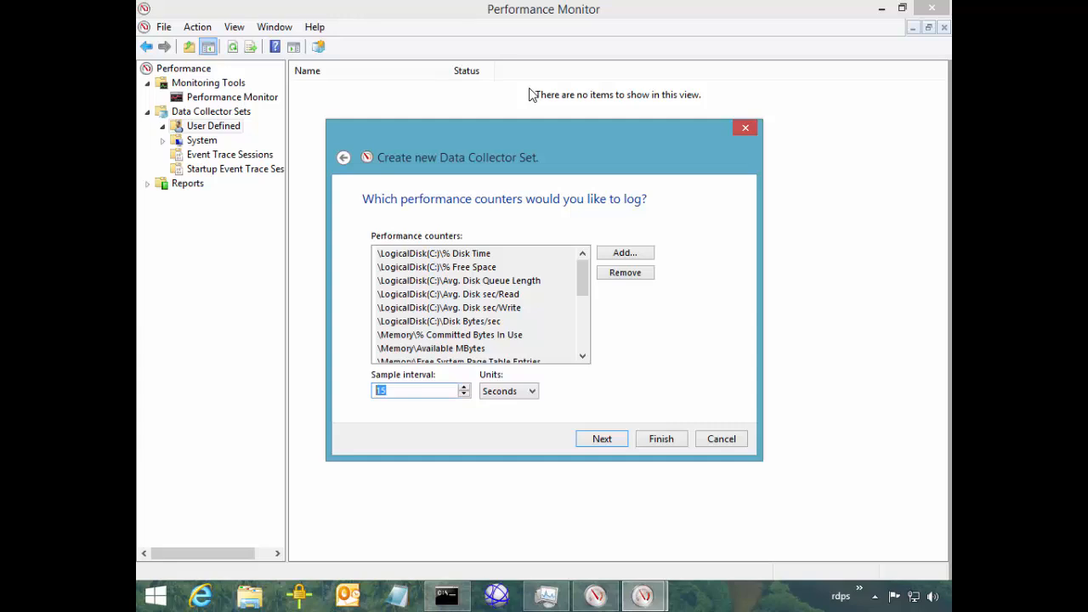
type("5")
key("Return")
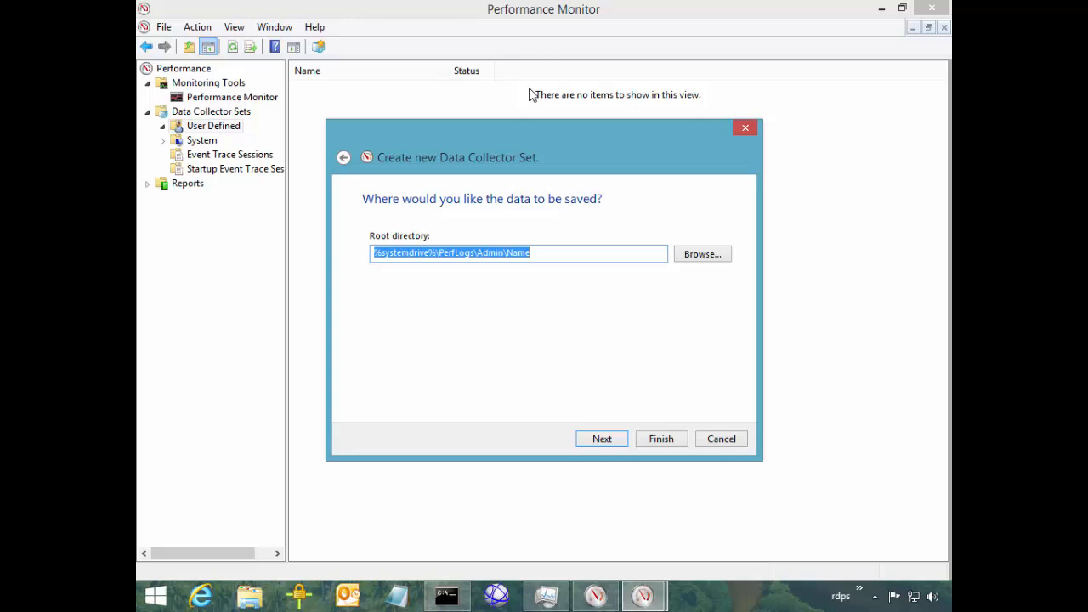
Keep the default %systemdrive%\PerfLogs\Admin\Name location, finish the wizard, and bring up the Name set's actions
key("Return")
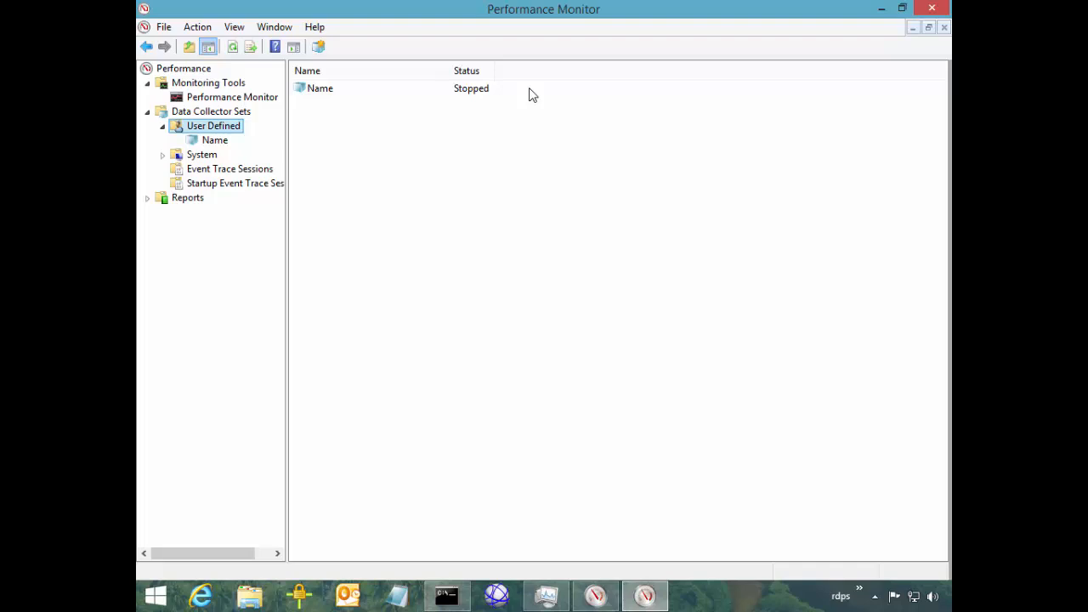
key("Down")
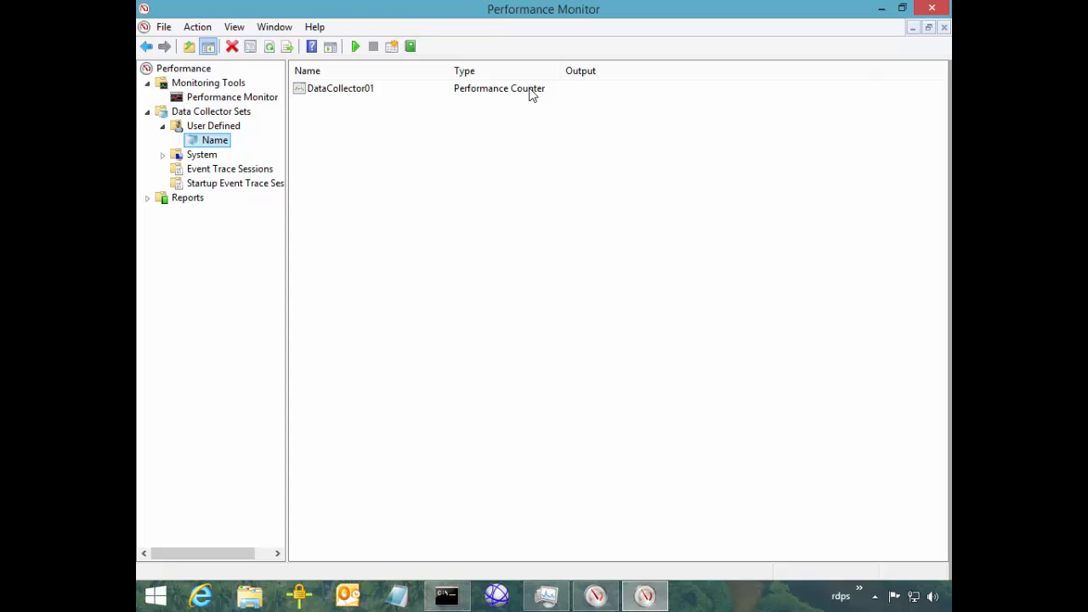
key("shift+F10")
key("Down")
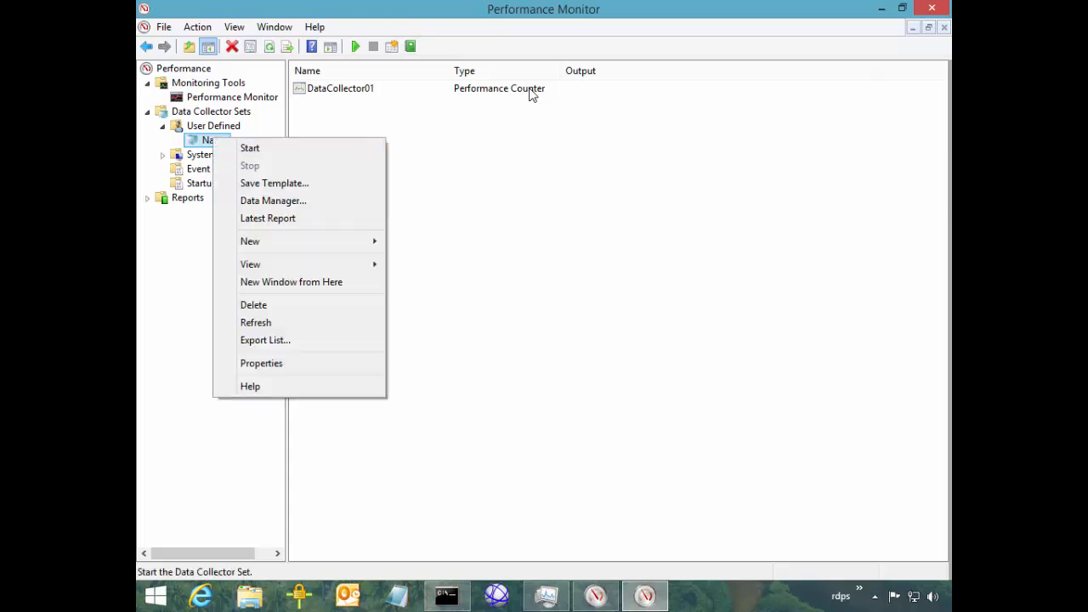
key("Escape")
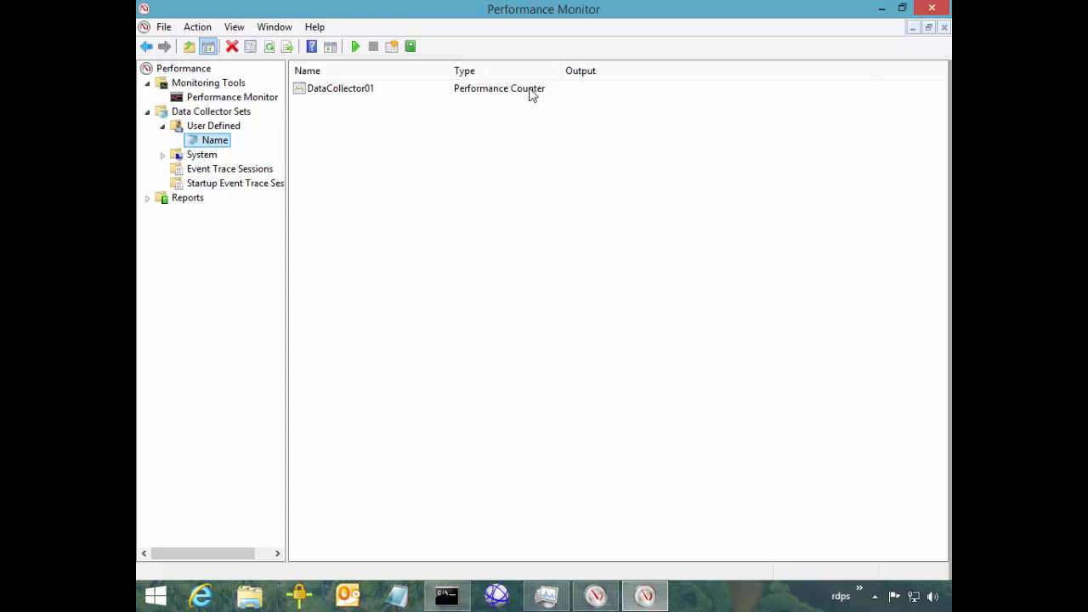
left_click(531, 88)
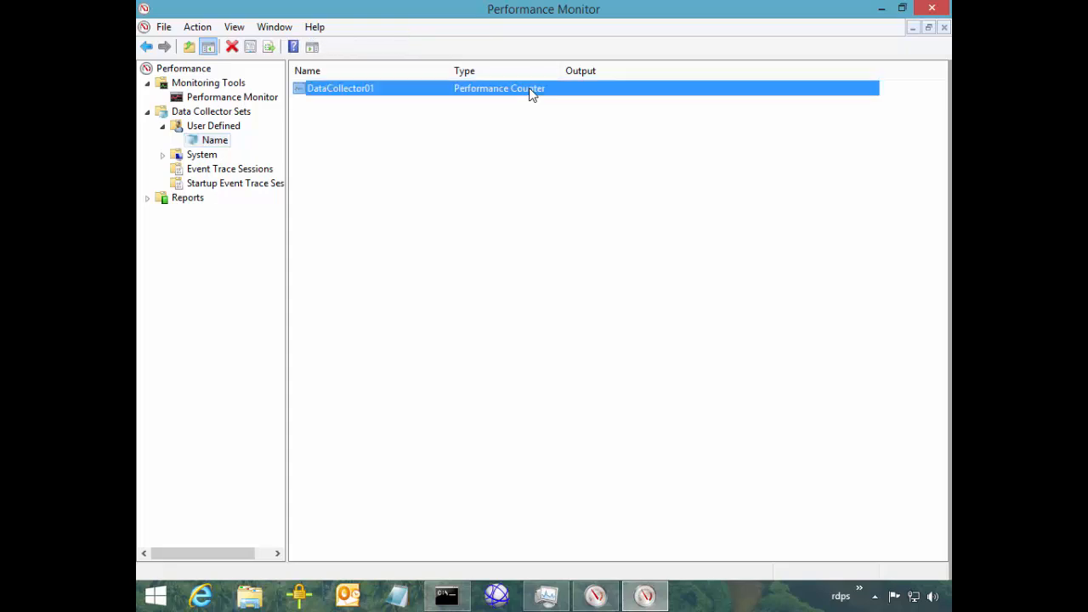
right_click(531, 89)
key("Down")
key("Down")
key("Return")
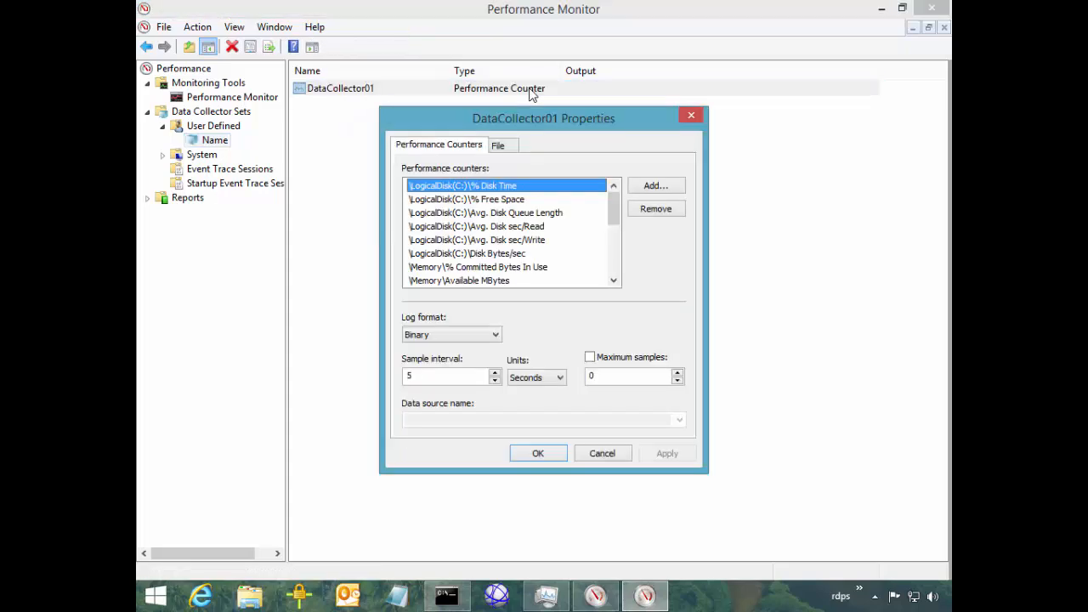
key("ctrl+Tab")
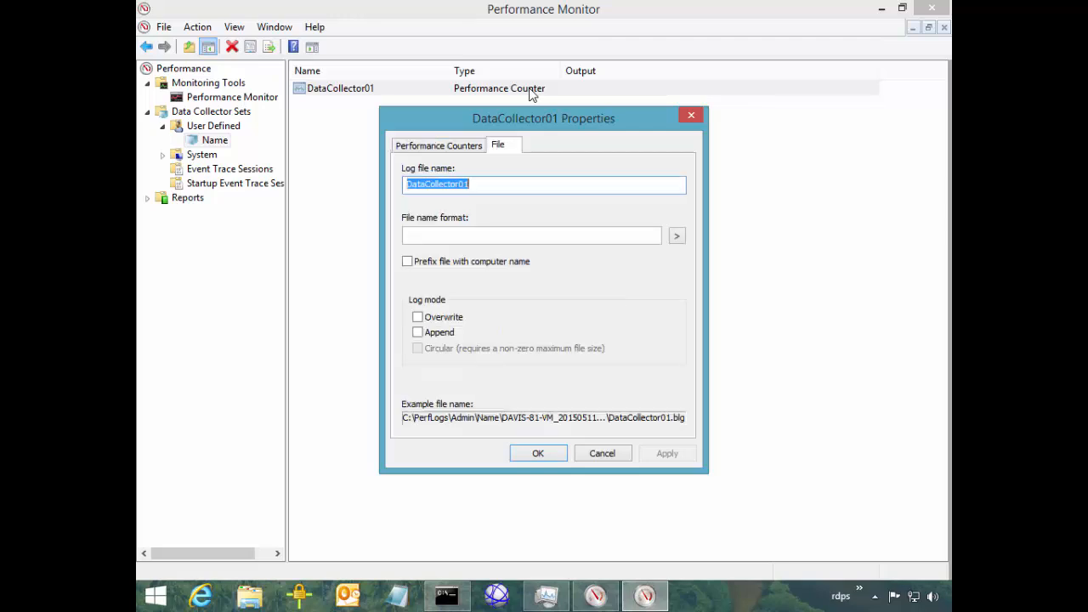
key("Escape")
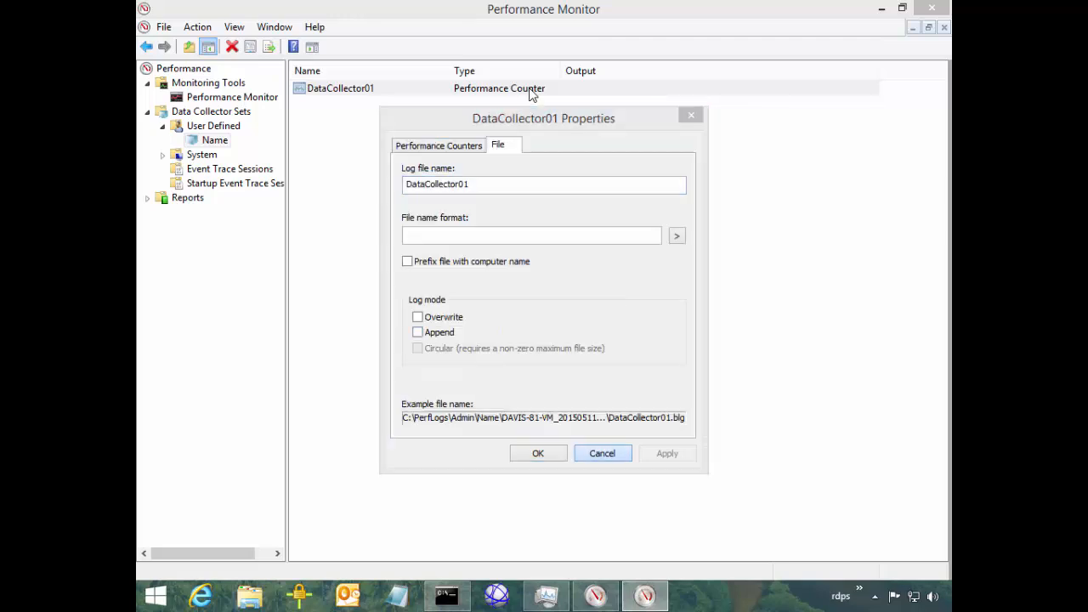
key("shift+Tab")
key("shift+F10")
In the Name set's properties, enable a Maximum Size stop condition of 2048 MB
key("Down")
key("Down")
key("Down")
key("Down")
key("Down")
key("Down")
key("Down")
key("Down")
key("Down")
key("Down")
key("Down")
key("Down")
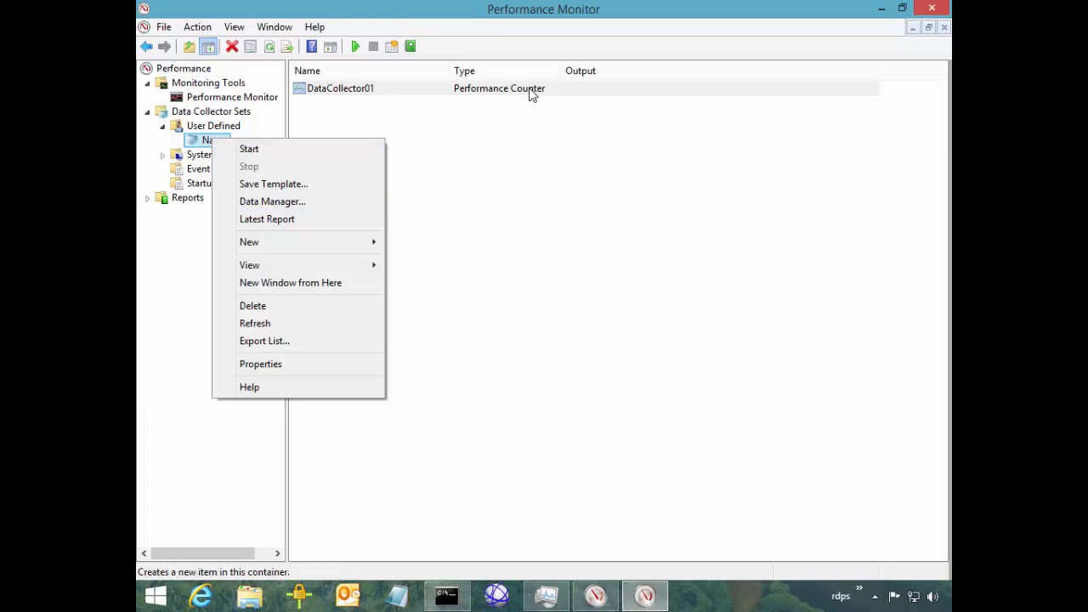
key("Return")
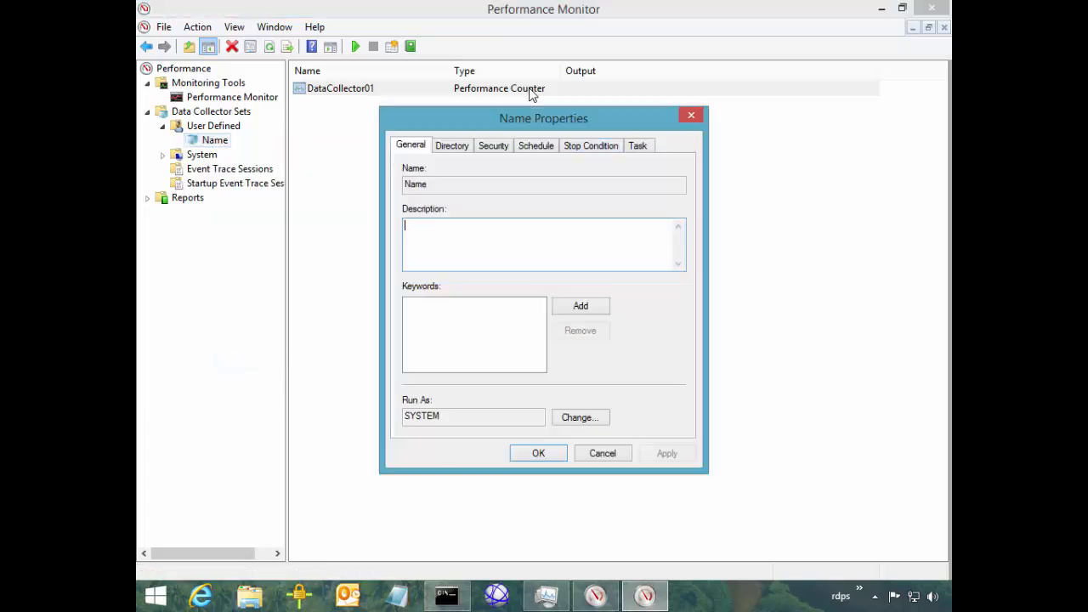
left_click(591, 145)
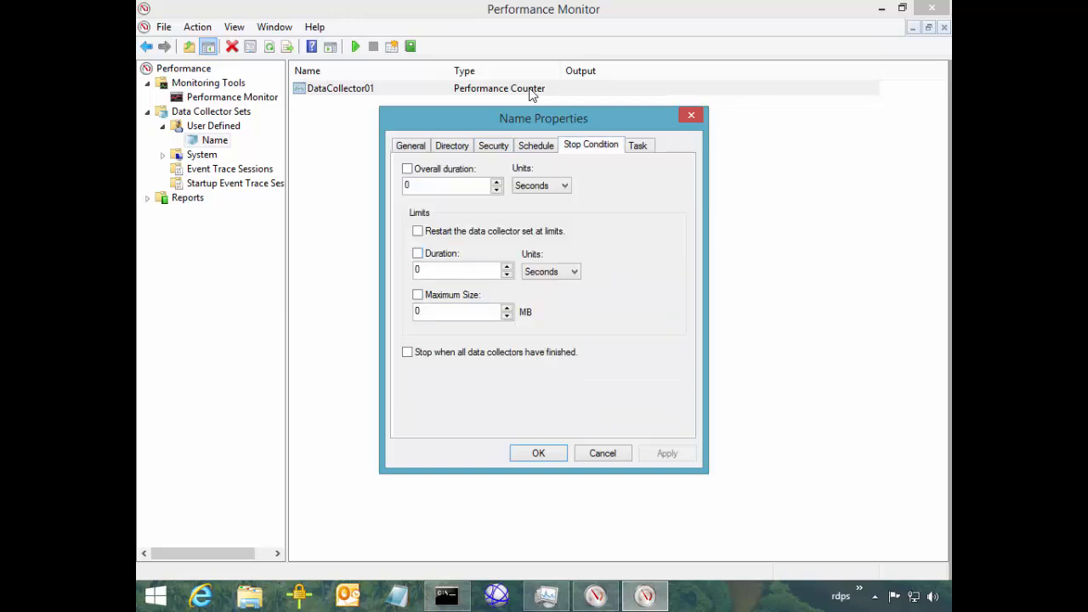
left_click(417, 295)
double_click(425, 312)
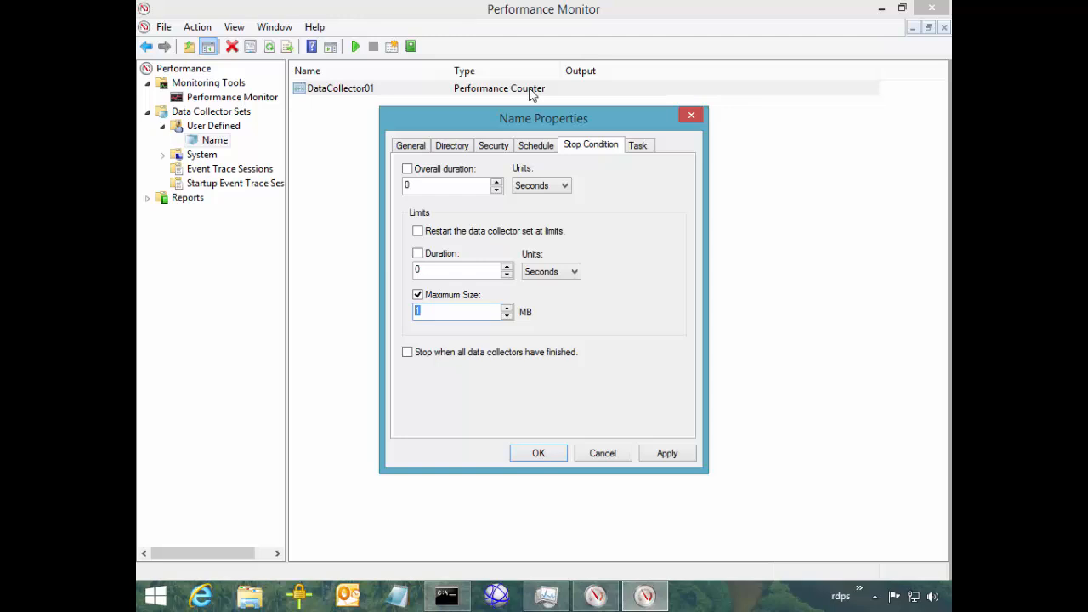
type("2048")
key("Return")
Set DataCollector01's log mode to Circular on its File properties tab
right_click(531, 94)
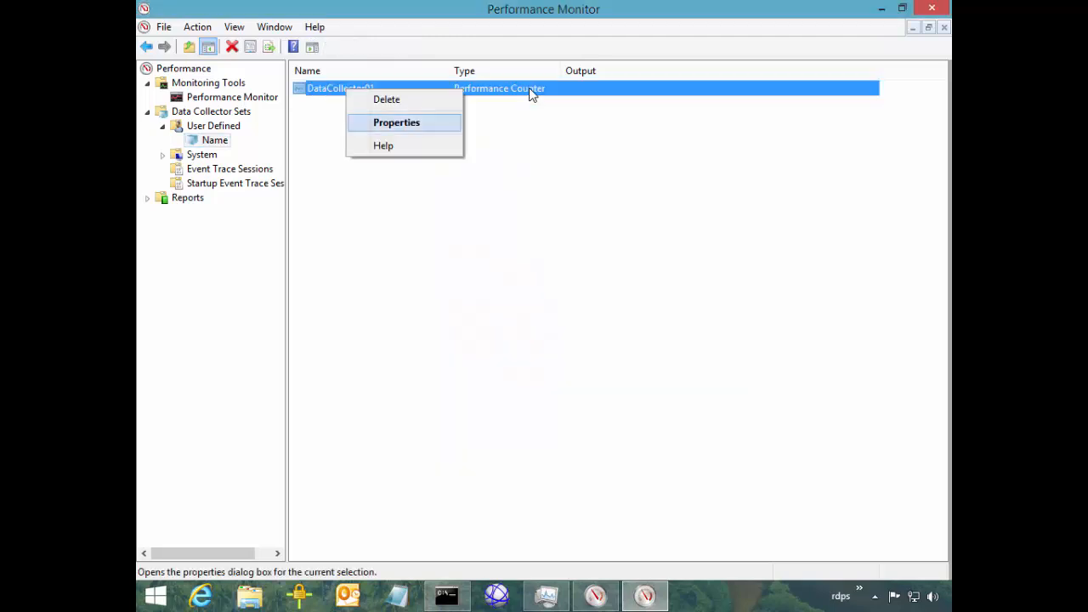
key("Return")
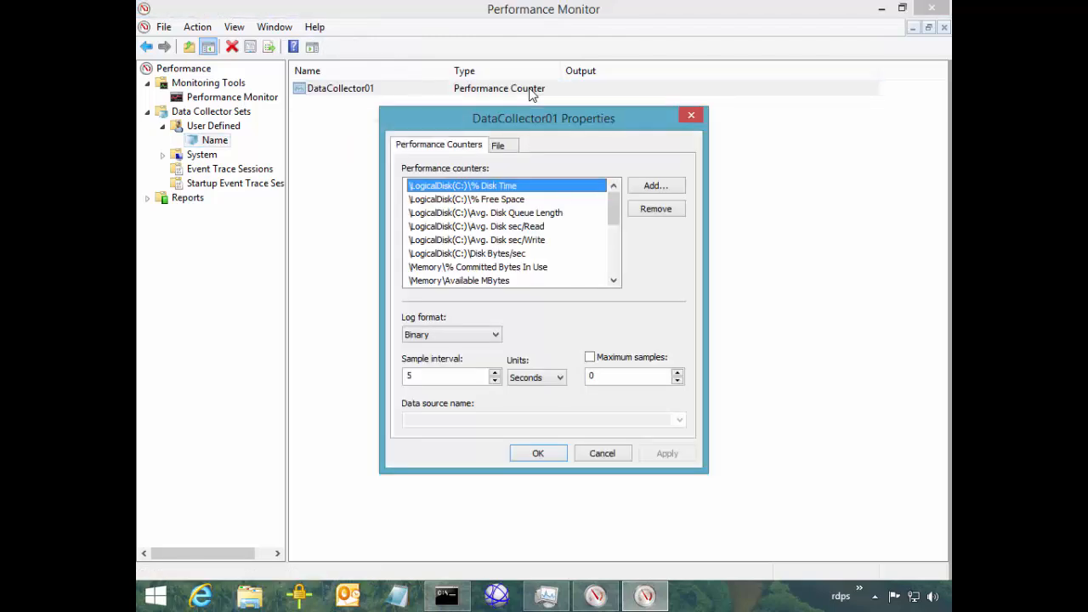
key("ctrl+Tab")
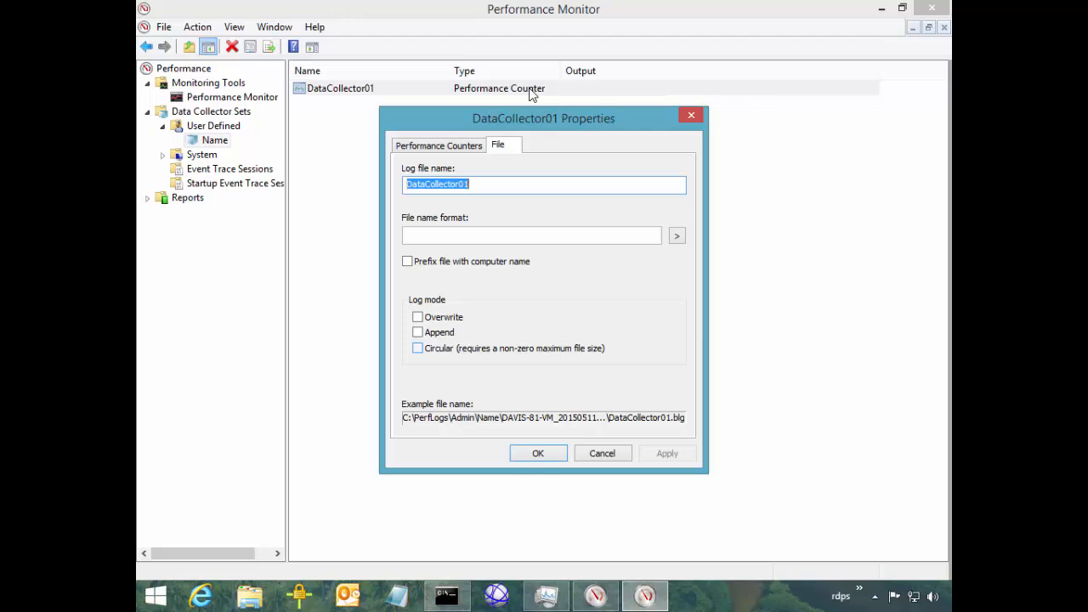
left_click(417, 348)
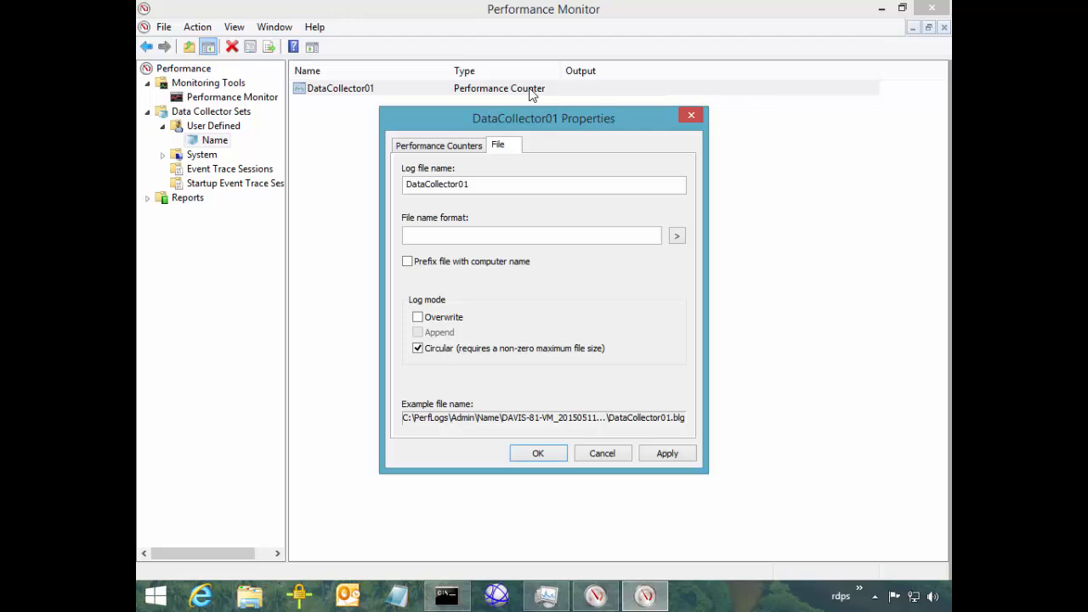
key("Return")
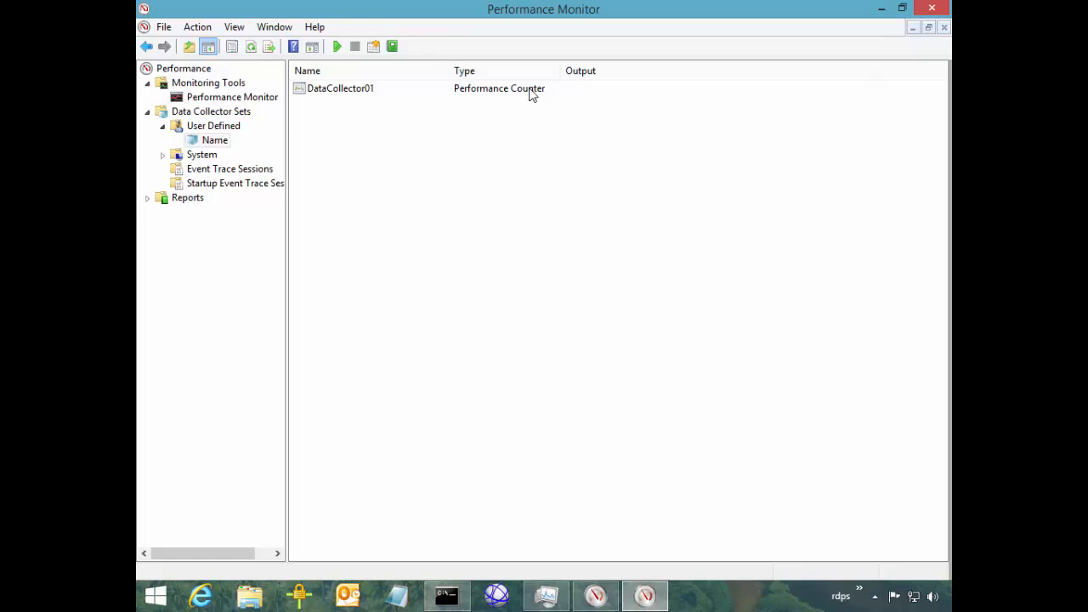
Start the Name collector set from its context menu, then deselect it
right_click(214, 139)
left_click(246, 148)
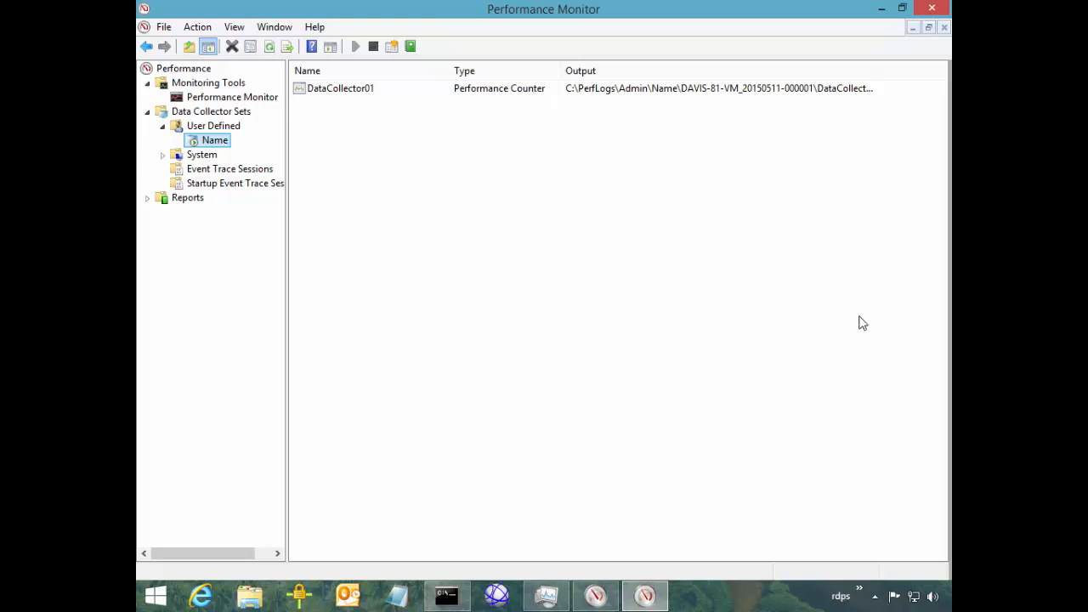
left_click(757, 304)
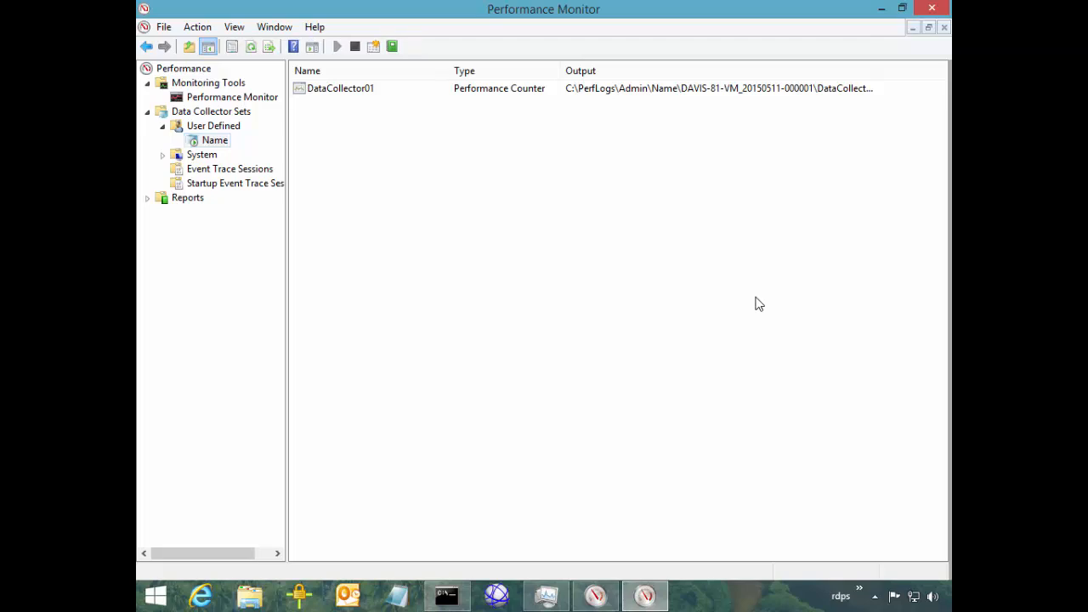